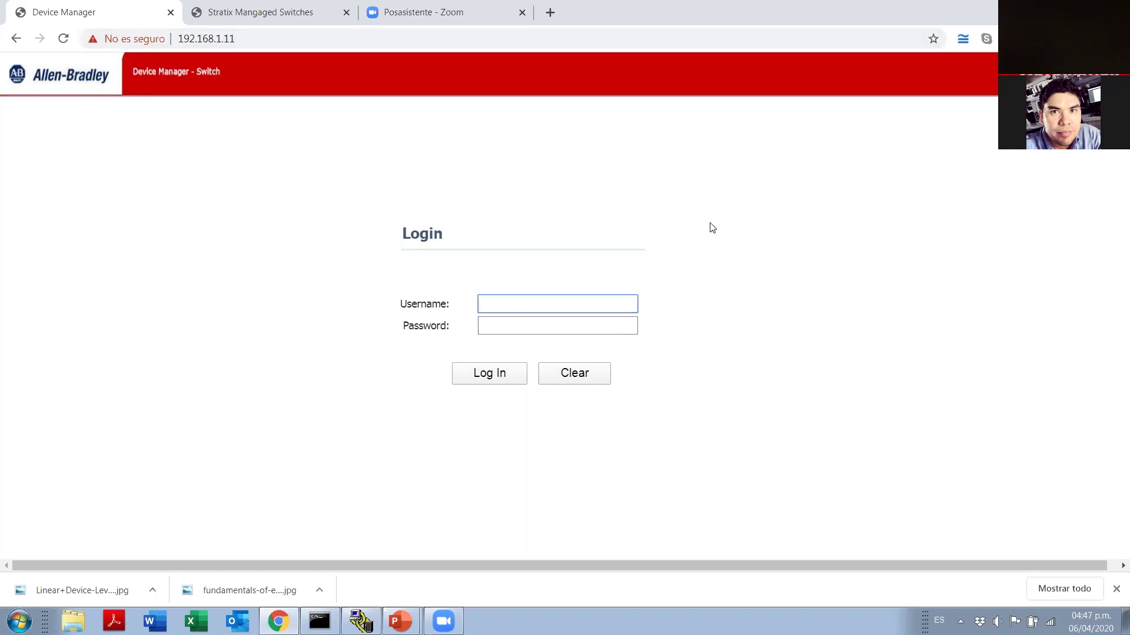
# Sign in to the switch at 192.168.1.11 with the administrator username and password
pyautogui.click(521, 303)
pyautogui.write('admin')
pyautogui.press('Tab')
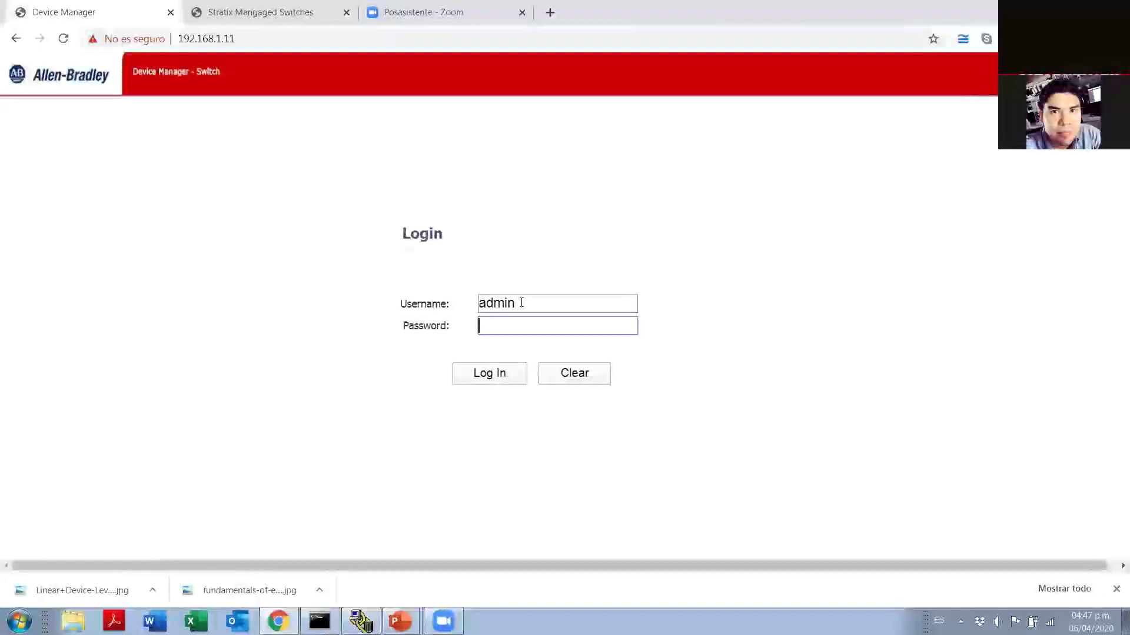
pyautogui.write('******')
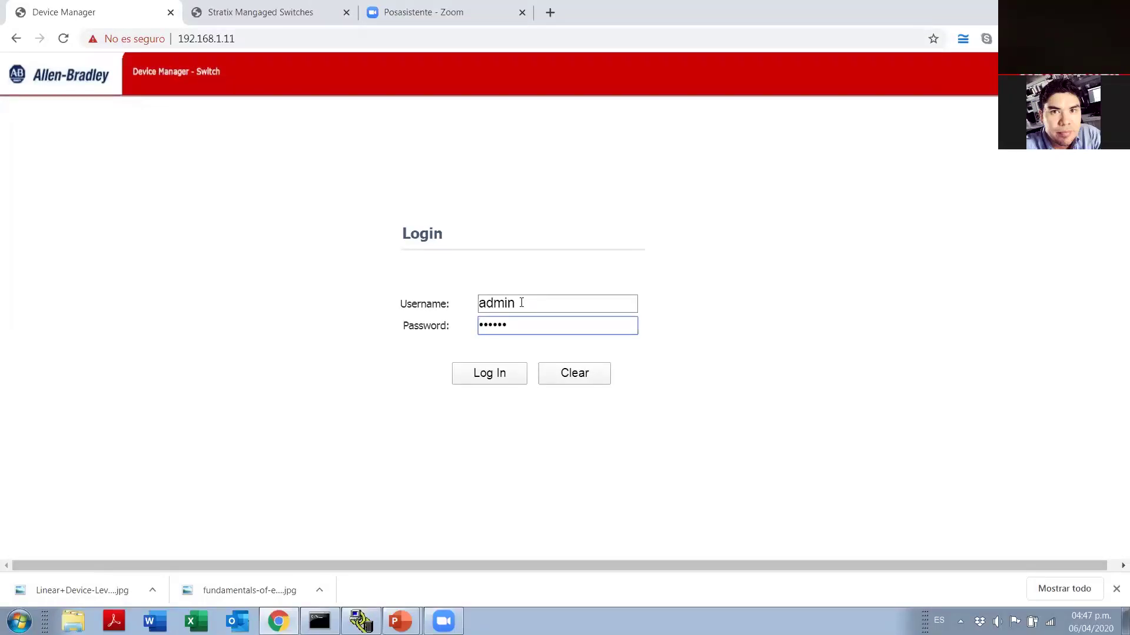
pyautogui.click(483, 382)
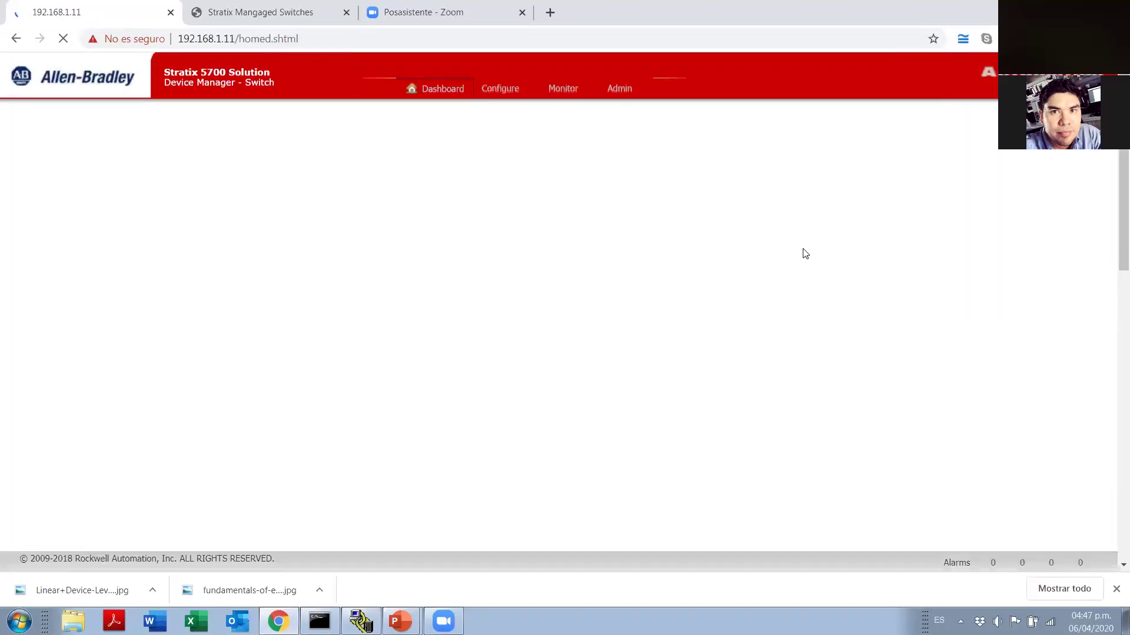
pyautogui.hotkey('alt', 'Tab')
pyautogui.hotkey('alt', 'Tab')
pyautogui.hotkey('alt', 'Tab')
pyautogui.hotkey('alt', 'Tab')
pyautogui.hotkey('alt', 'Tab')
pyautogui.hotkey('alt', 'Tab')
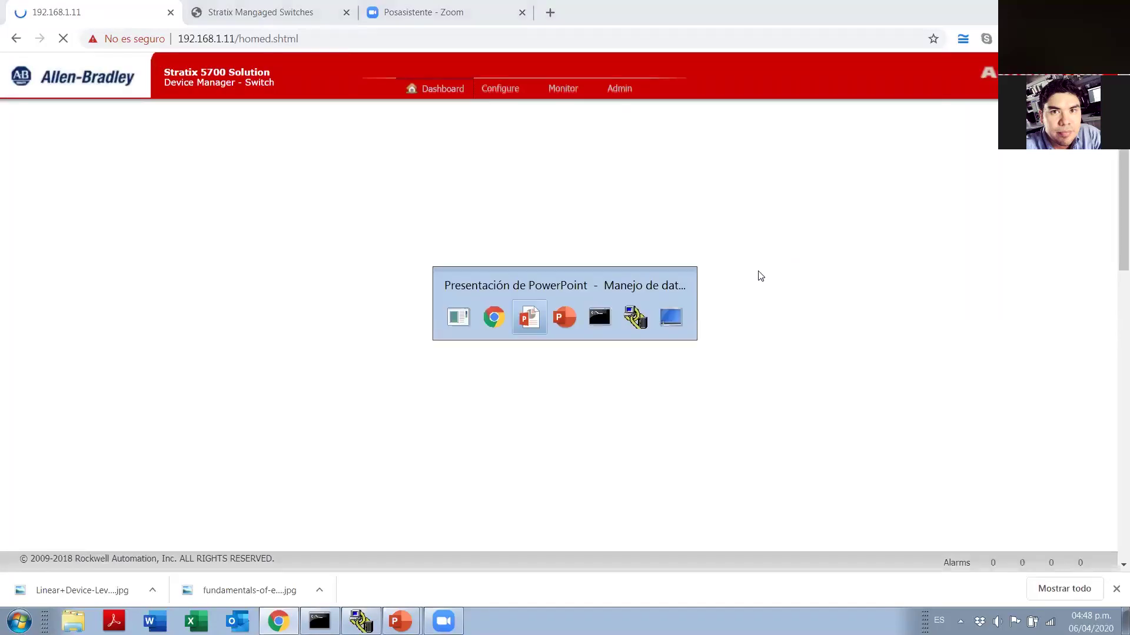
pyautogui.hotkey('alt', 'Tab')
pyautogui.hotkey('alt', 'Tab')
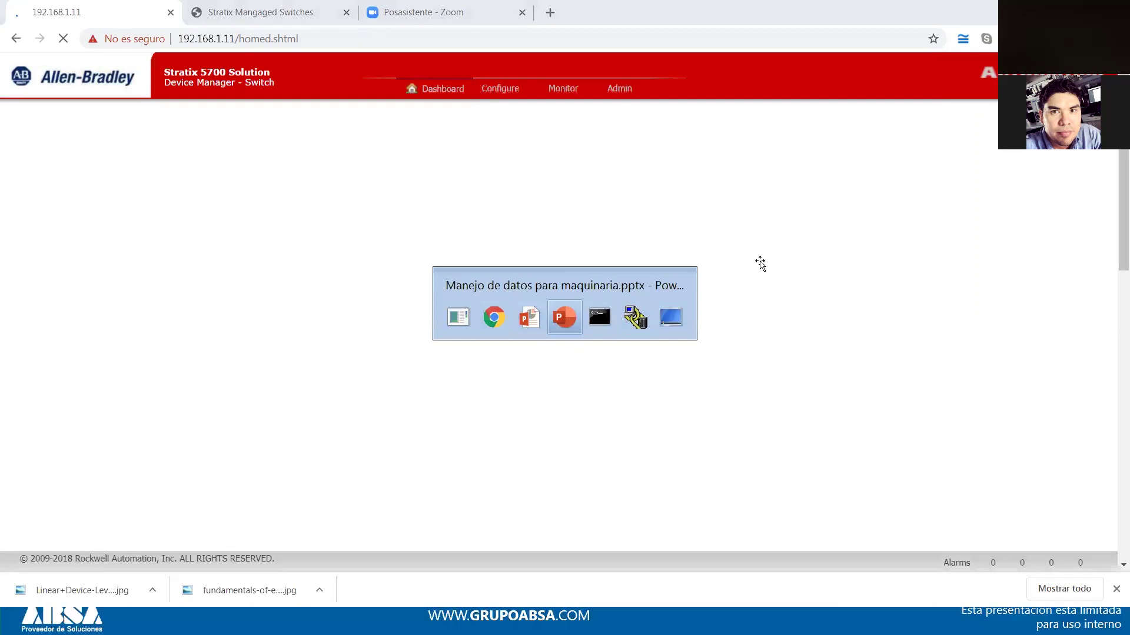
pyautogui.hotkey('alt', 'Tab')
pyautogui.hotkey('alt', 'Tab')
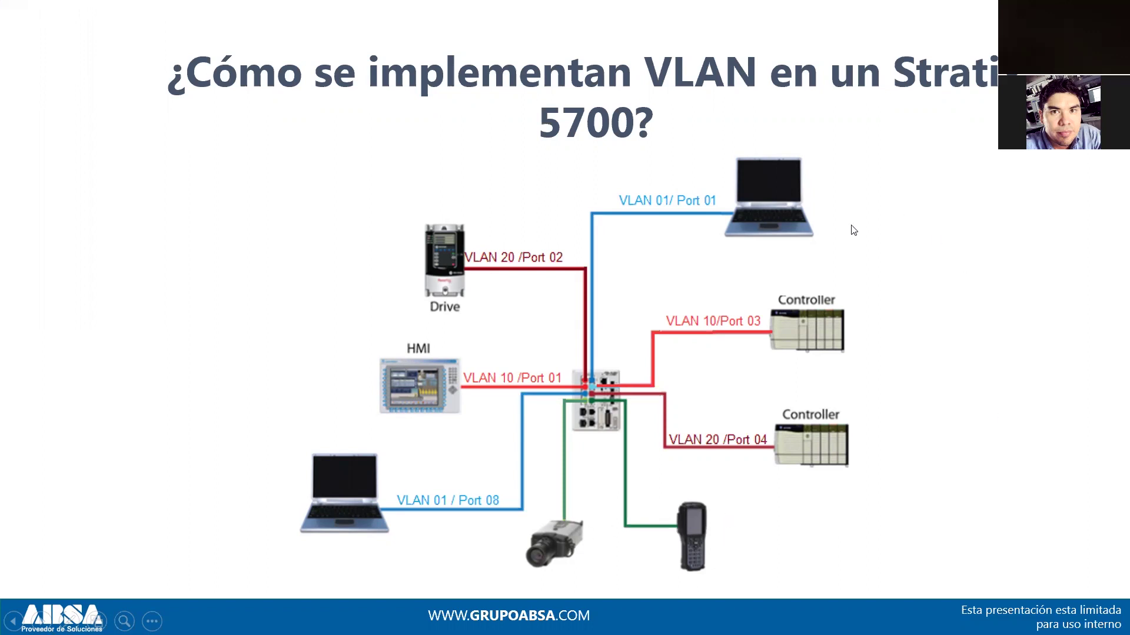
pyautogui.hotkey('alt', 'Tab')
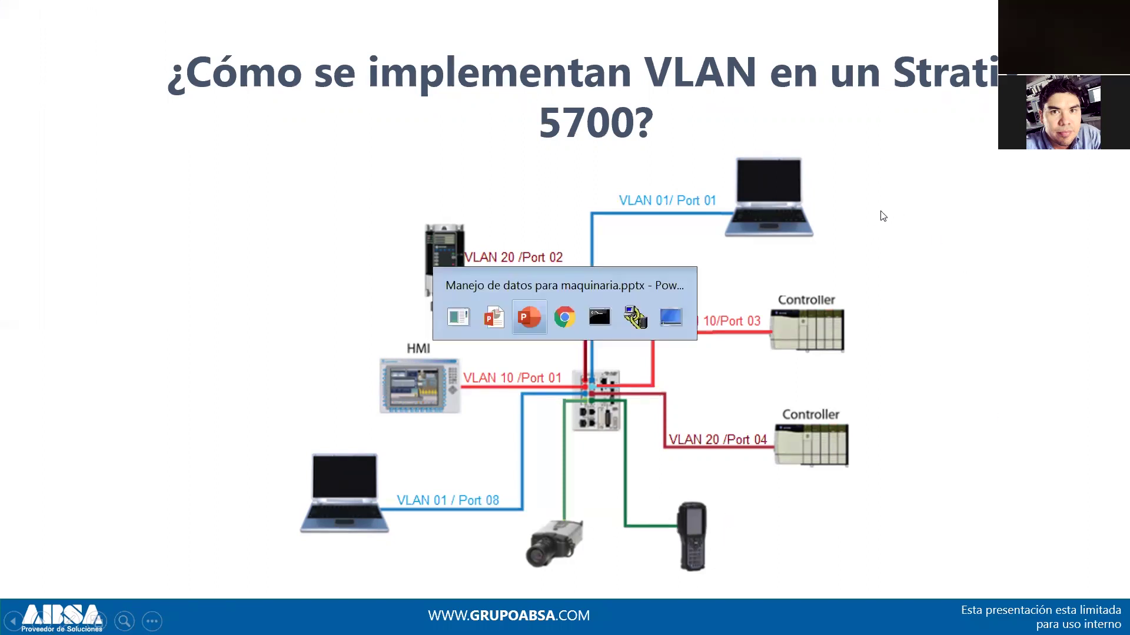
pyautogui.hotkey('alt', 'Tab')
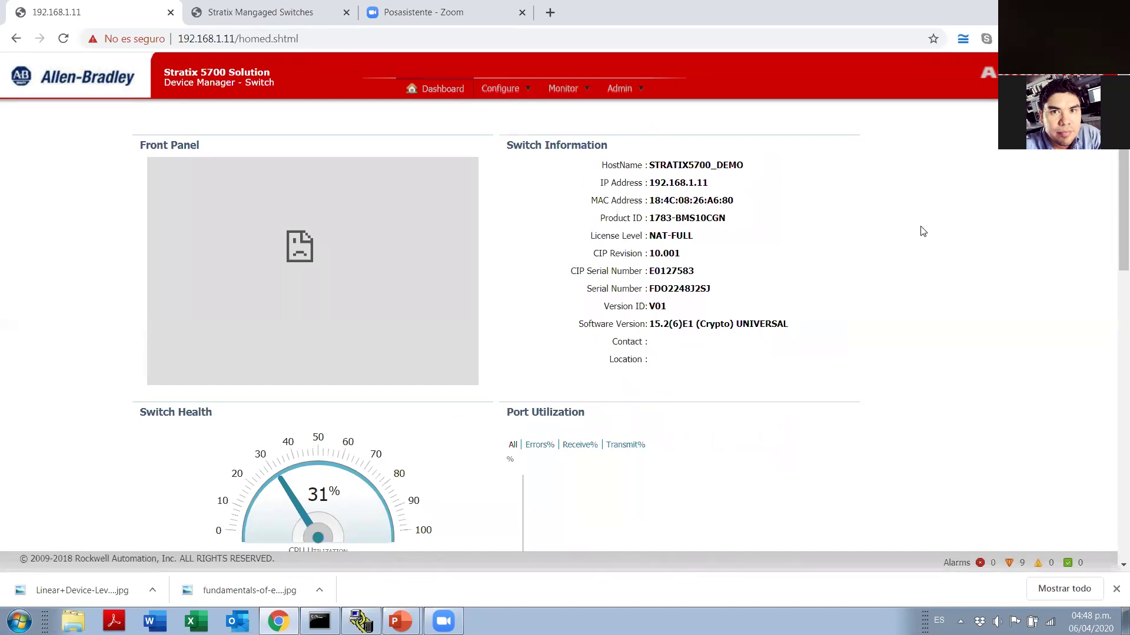
# Go to Configure > Smartports to list each switch port's current role
pyautogui.click(520, 88)
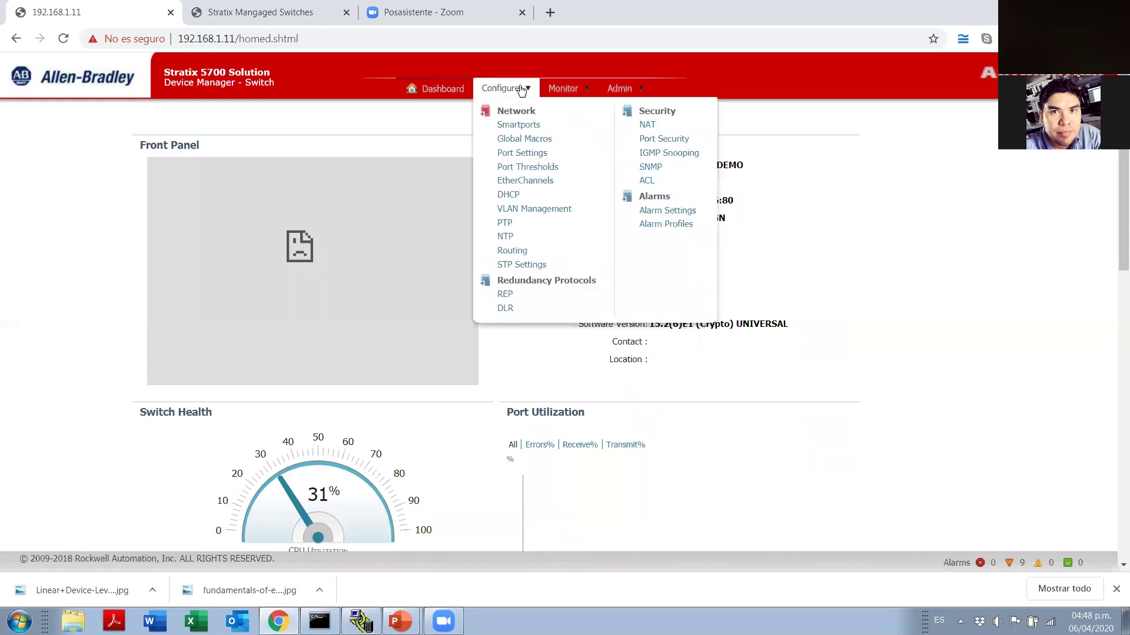
pyautogui.click(520, 126)
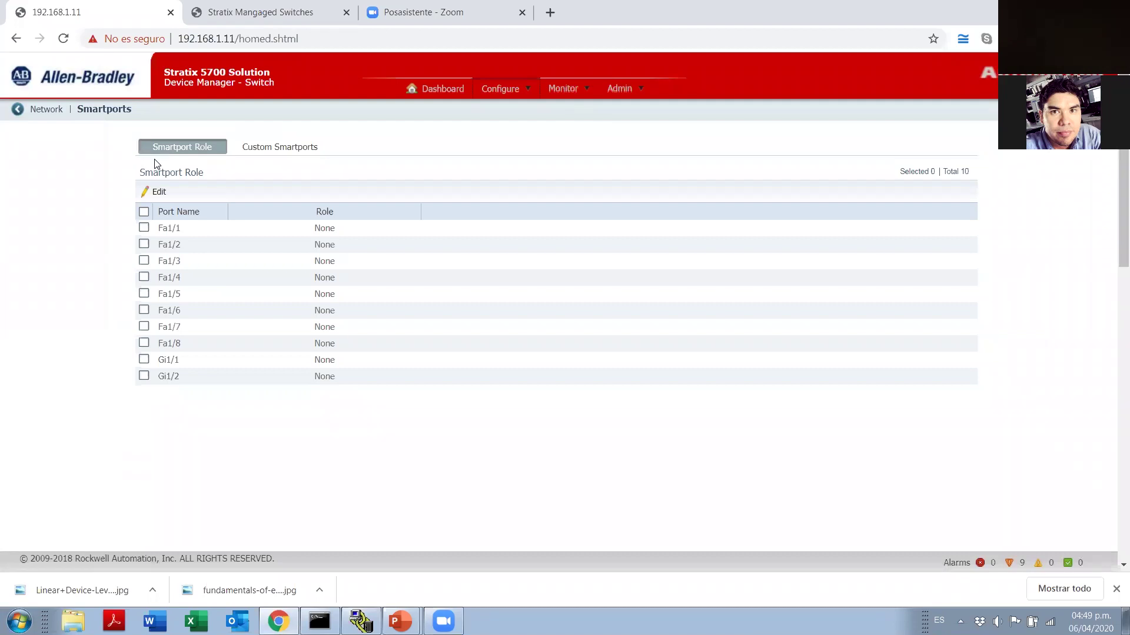
pyautogui.click(144, 229)
pyautogui.click(157, 192)
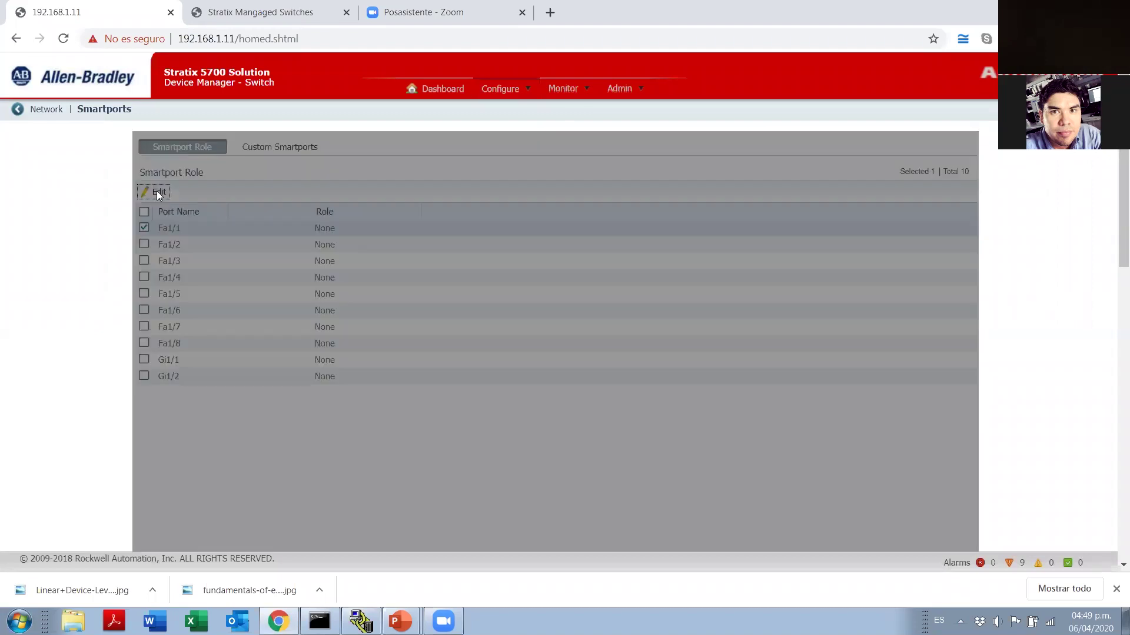
pyautogui.click(654, 195)
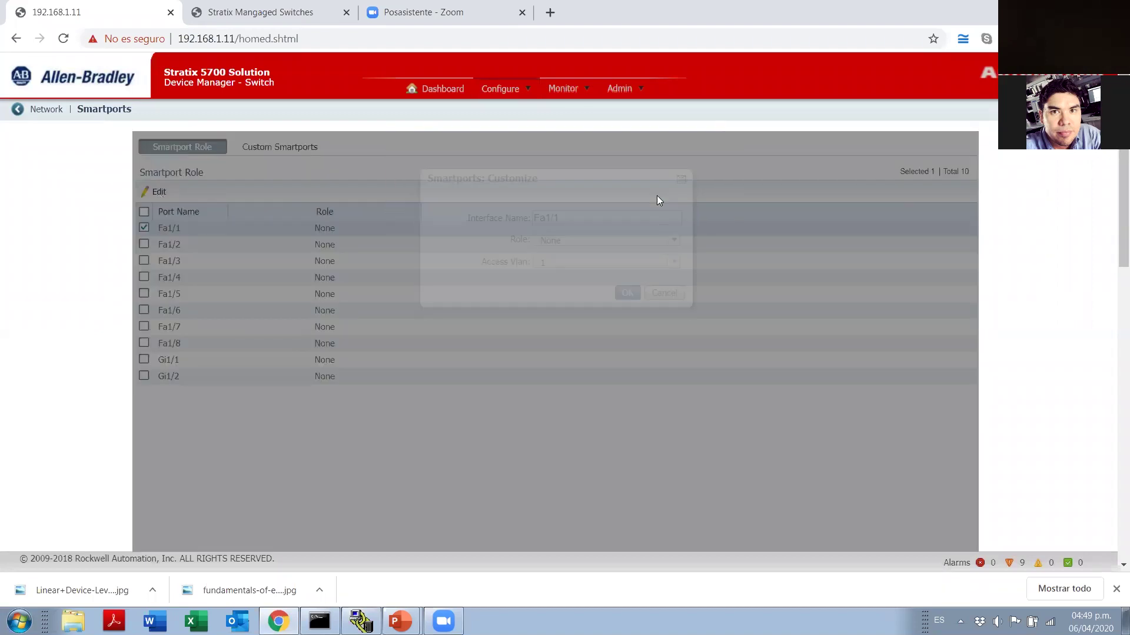
pyautogui.click(677, 292)
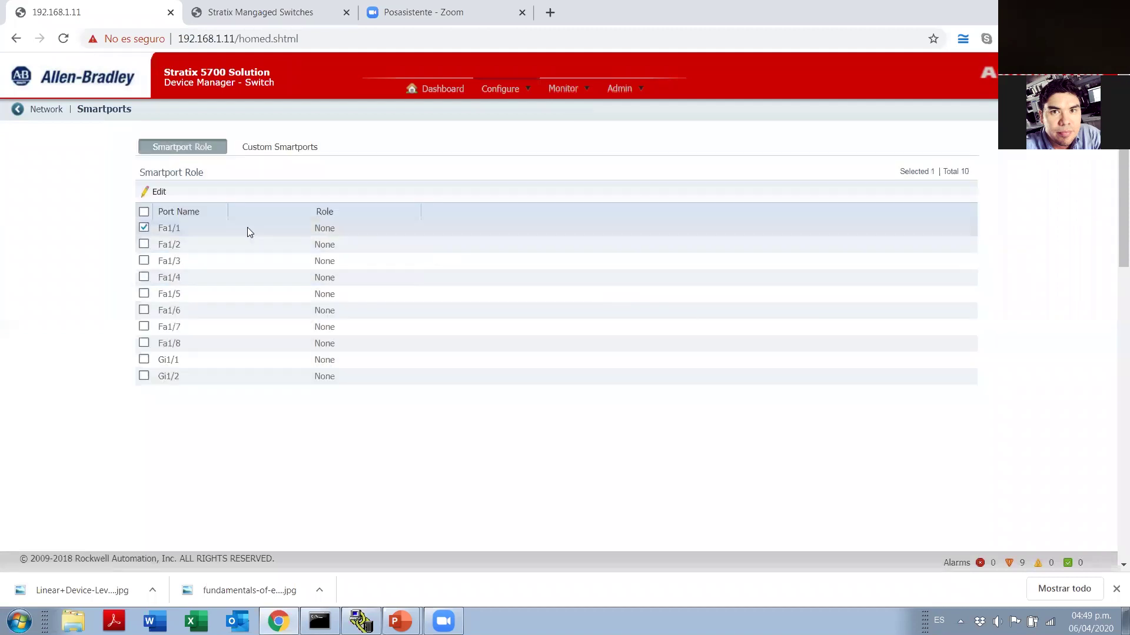
pyautogui.click(144, 228)
pyautogui.doubleClick(383, 234)
pyautogui.click(405, 228)
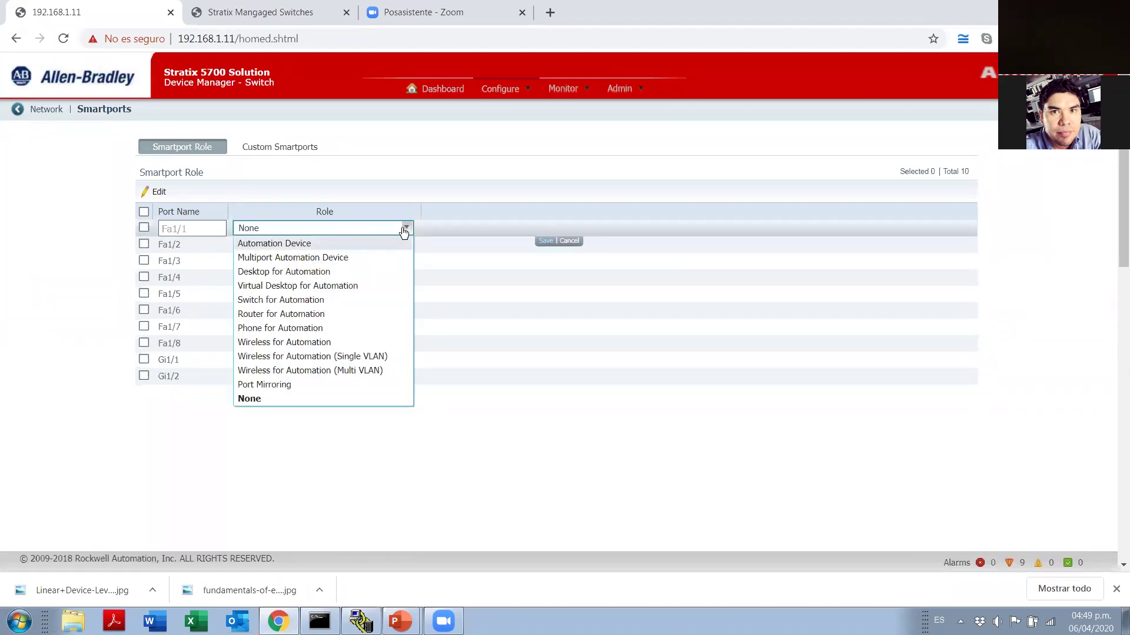
pyautogui.click(292, 271)
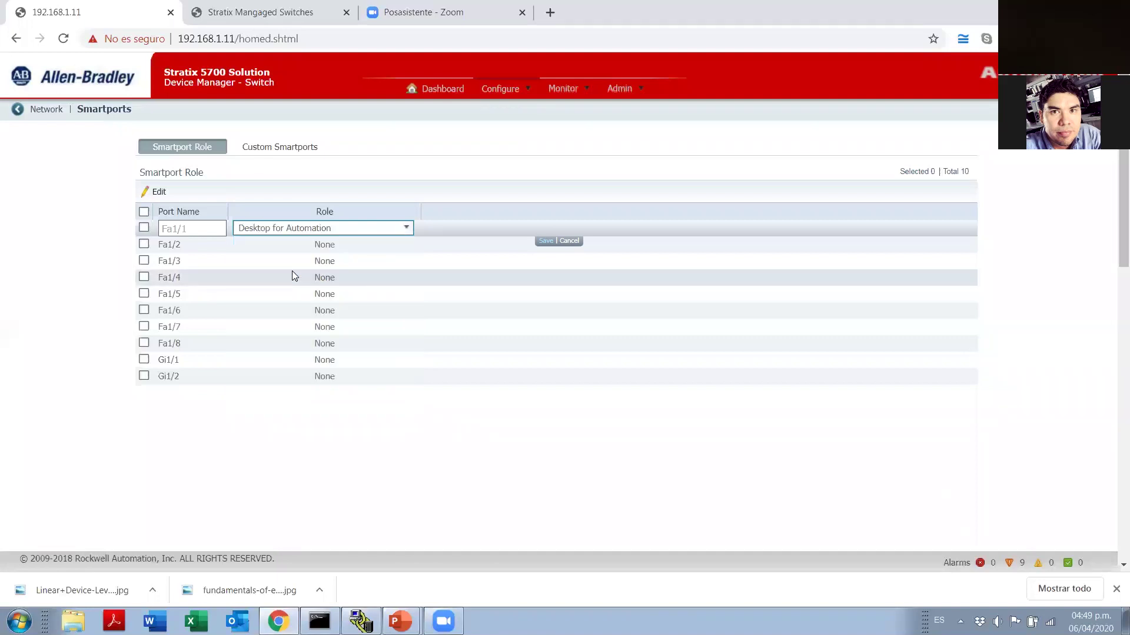
pyautogui.click(544, 241)
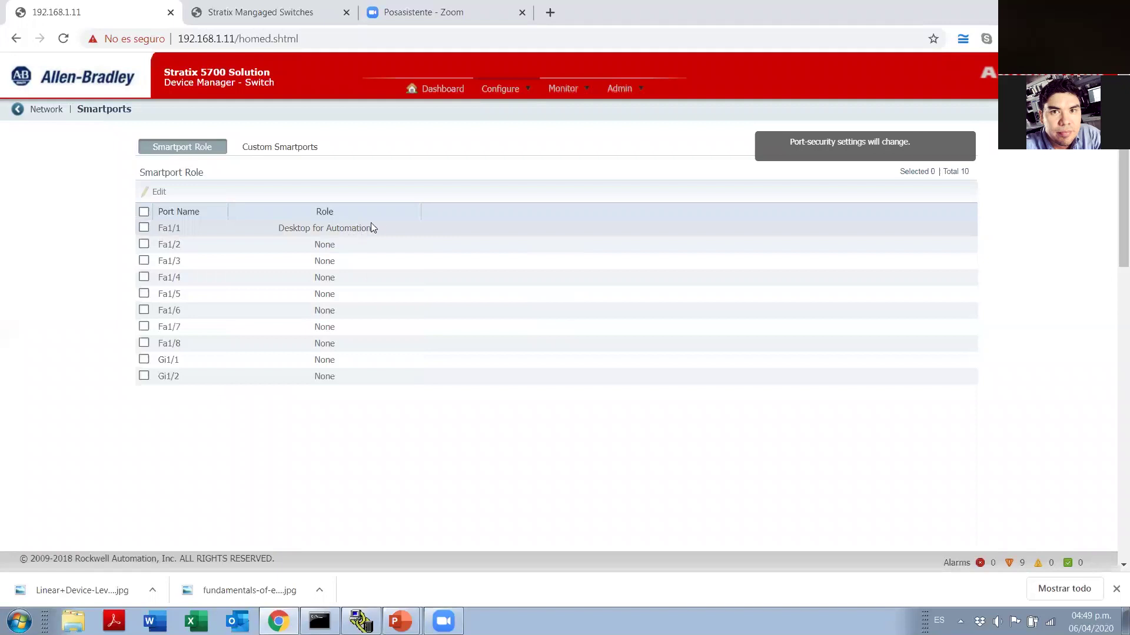
pyautogui.hotkey('alt', 'Tab')
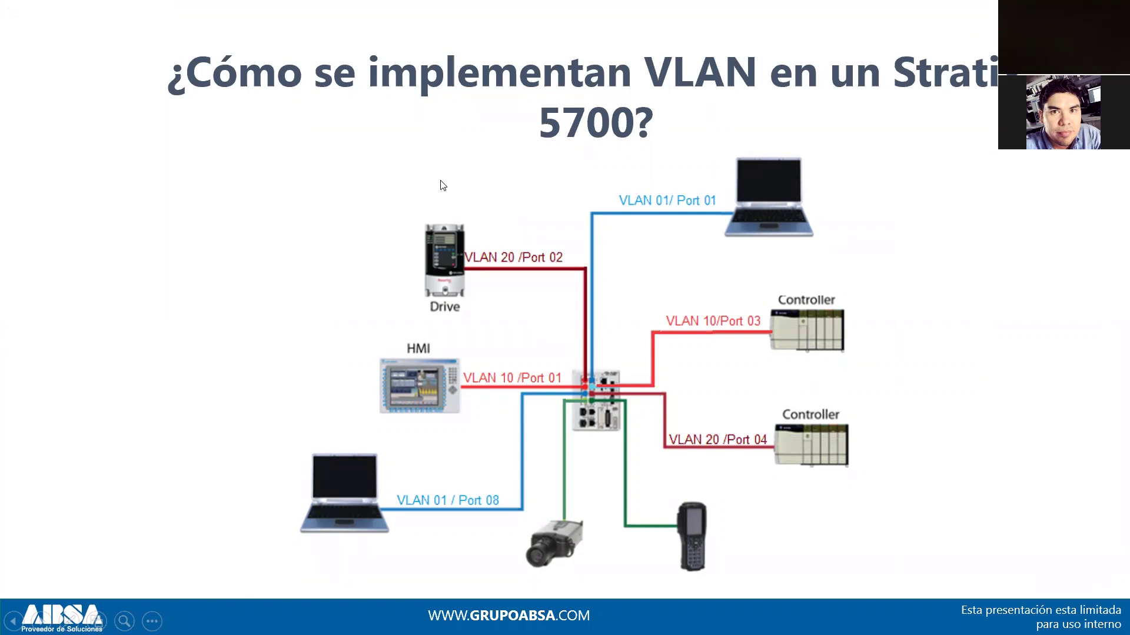
# Set port Fa1/2's Smartport role to Automation Device and save it
pyautogui.hotkey('alt', 'Tab')
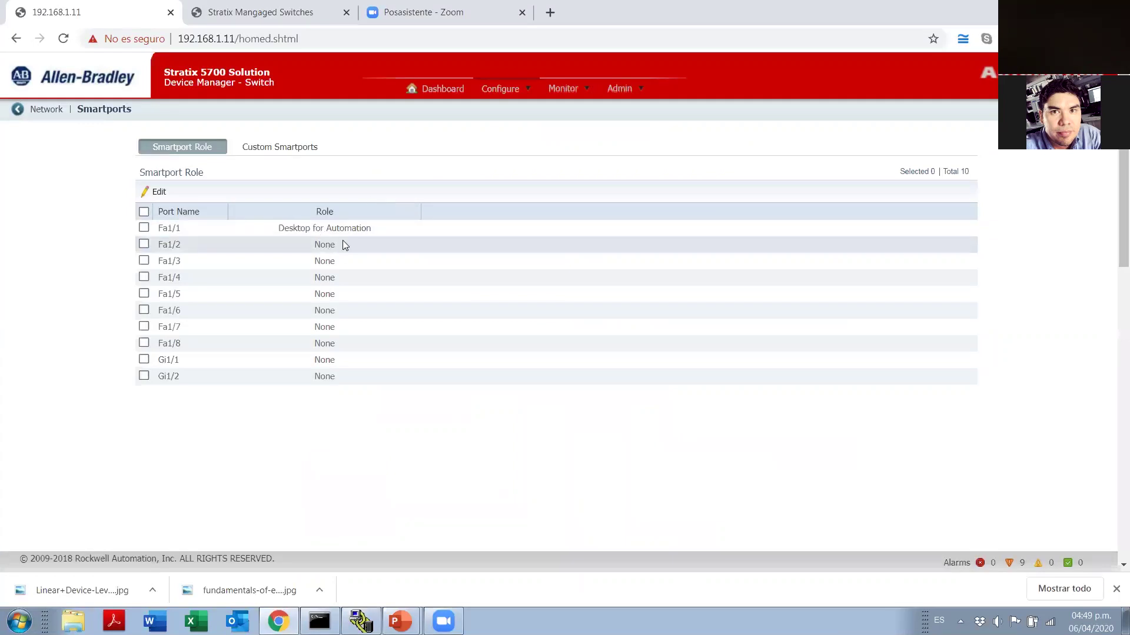
pyautogui.doubleClick(343, 240)
pyautogui.click(407, 245)
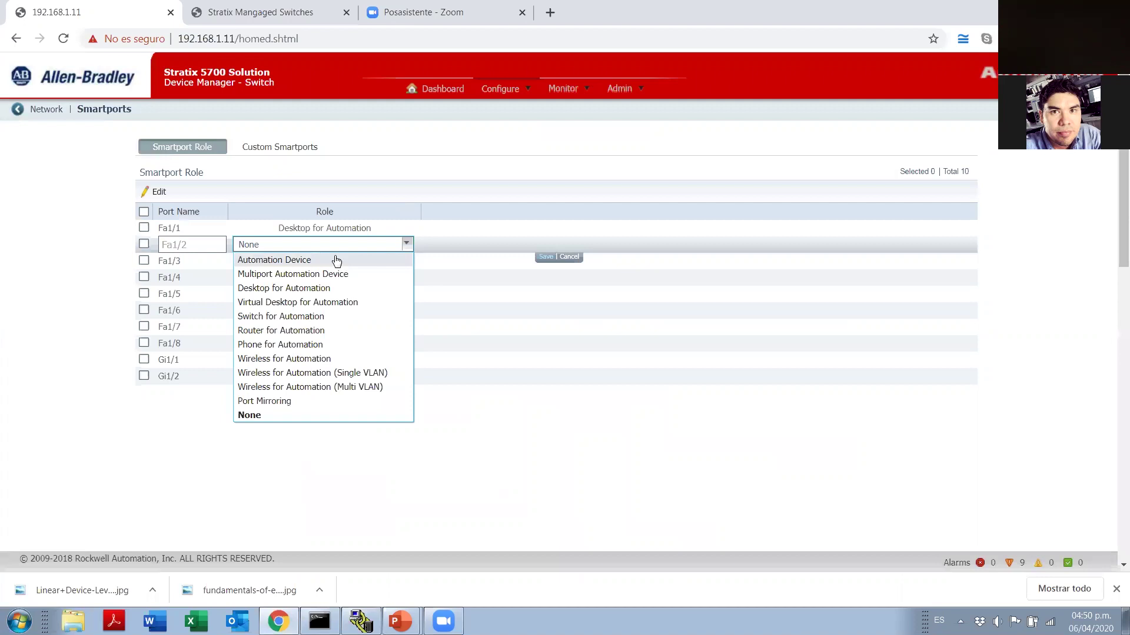
pyautogui.click(305, 259)
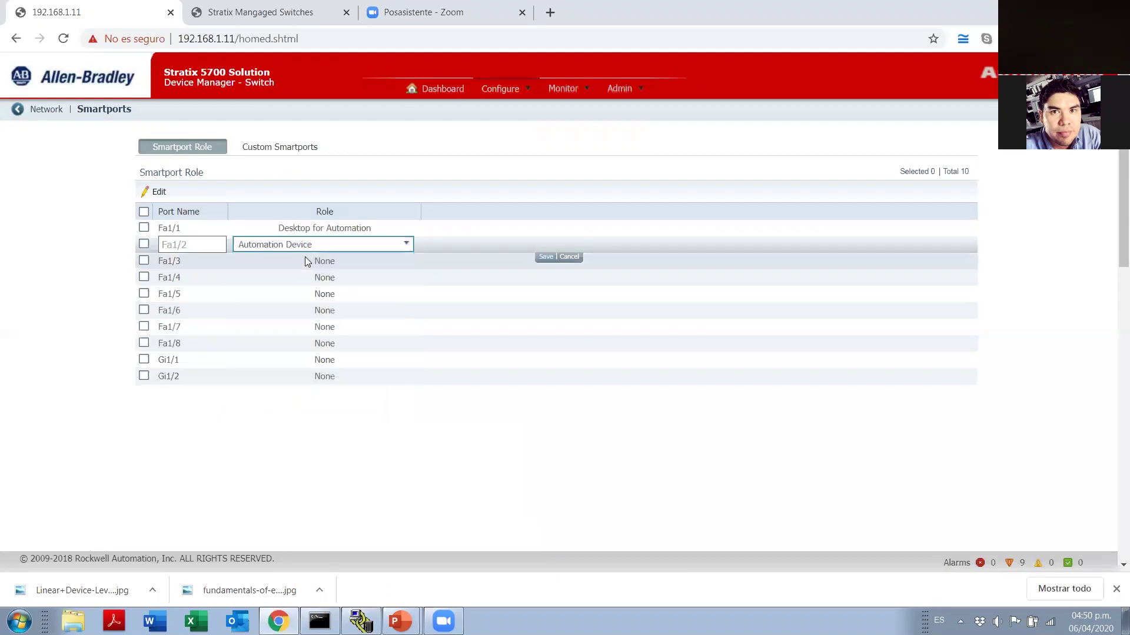
pyautogui.click(544, 257)
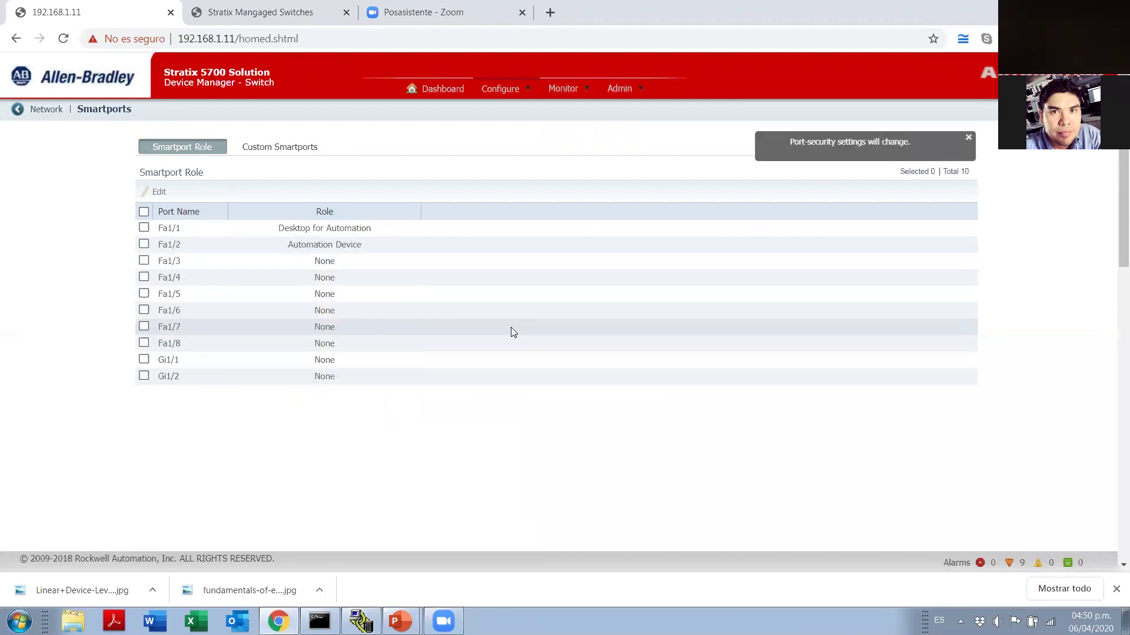
pyautogui.hotkey('alt', 'Tab')
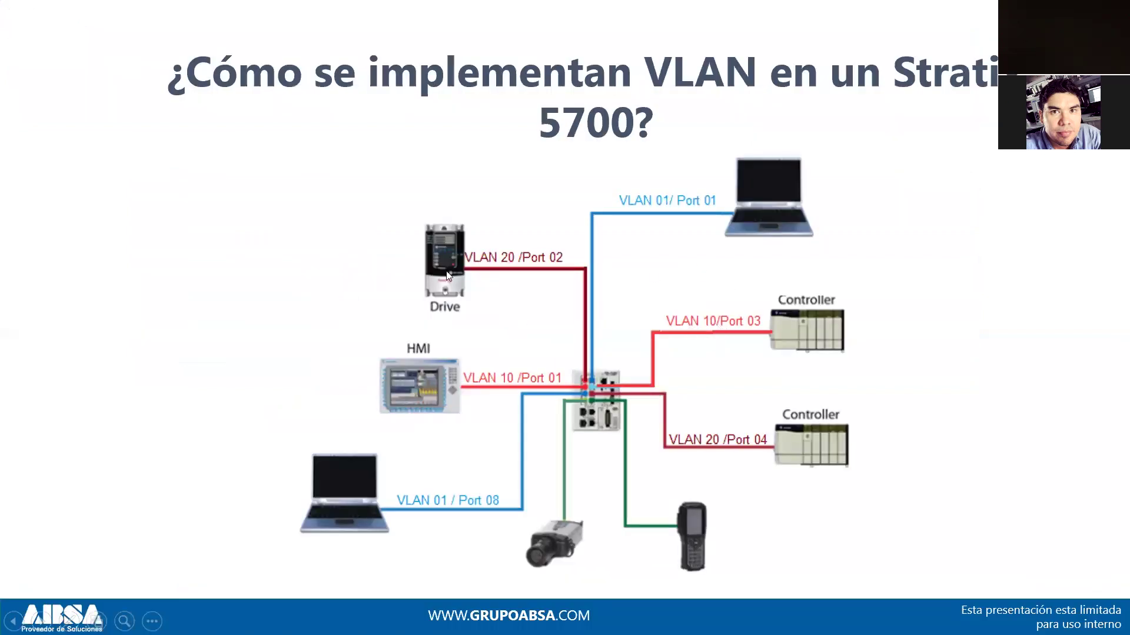
# Give Fa1/3 the Automation Device role and save, then start editing Fa1/4's role
pyautogui.hotkey('alt', 'Tab')
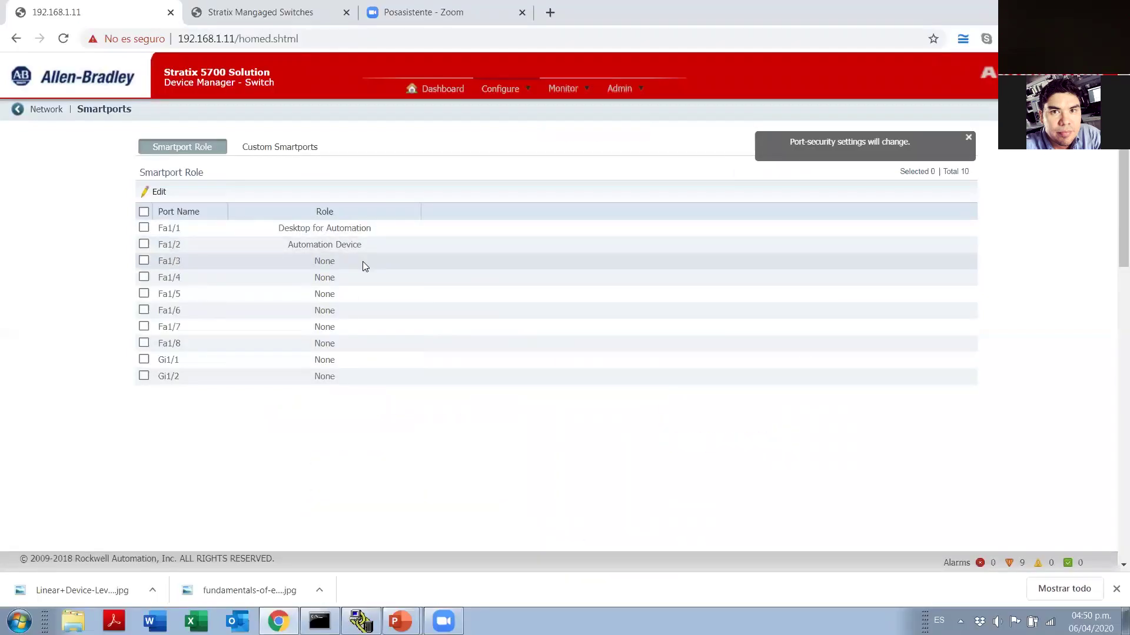
pyautogui.doubleClick(362, 261)
pyautogui.click(408, 268)
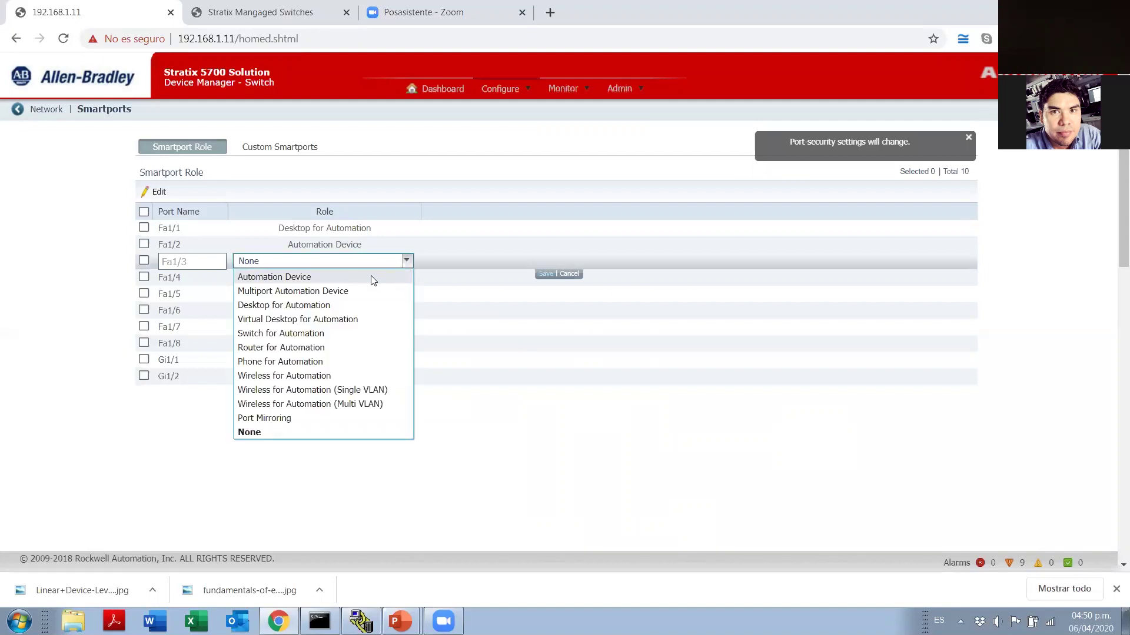
pyautogui.click(386, 276)
pyautogui.click(546, 274)
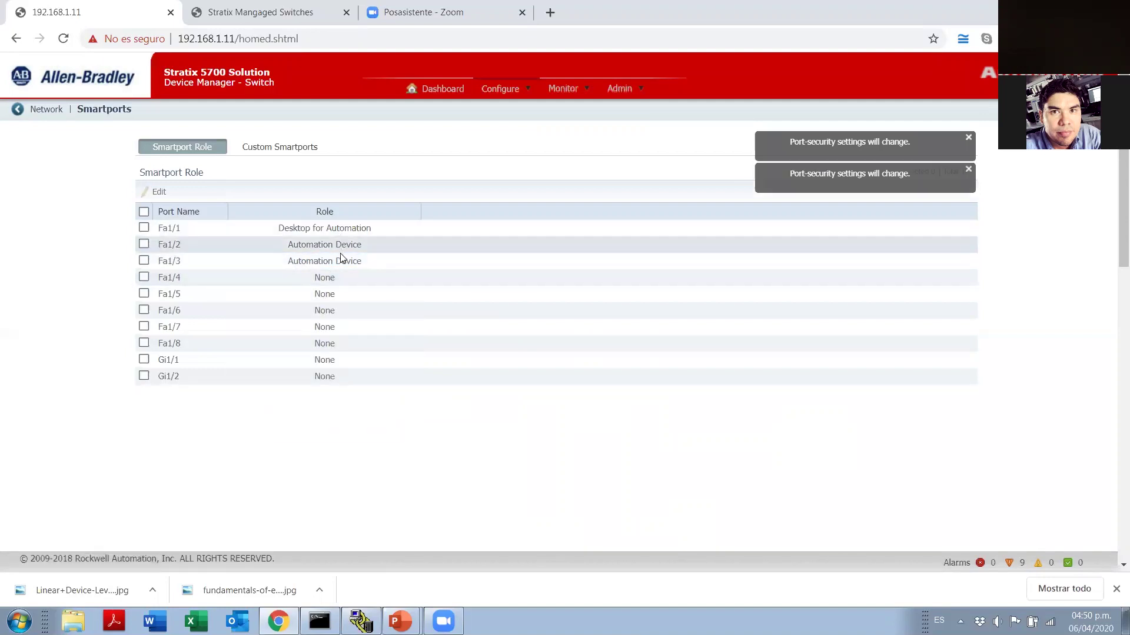
pyautogui.click(364, 276)
pyautogui.click(407, 278)
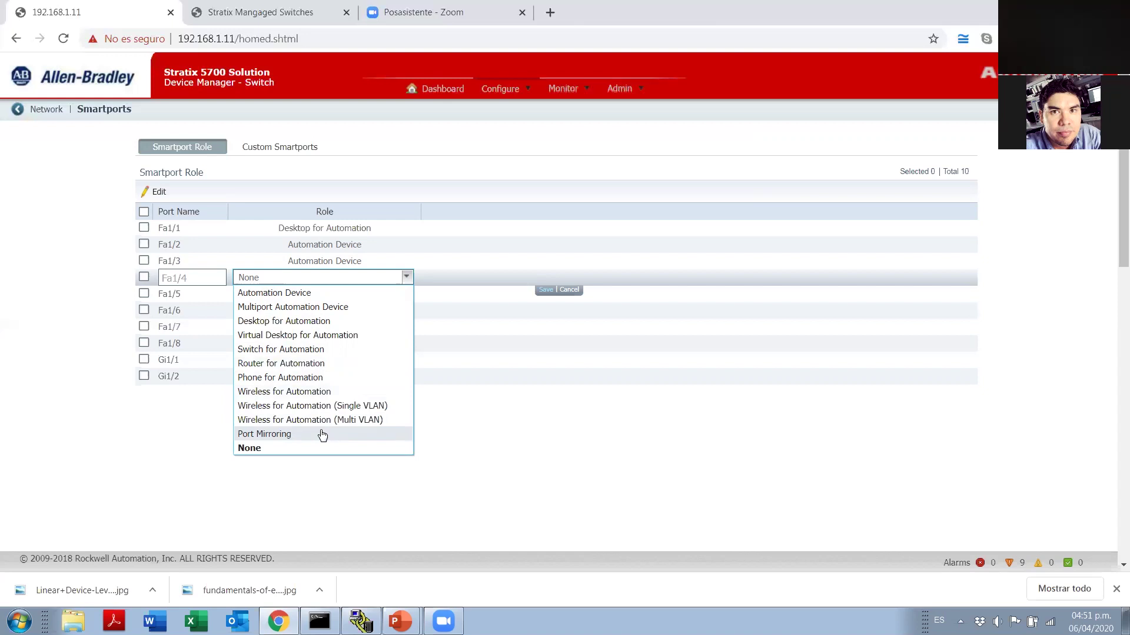
# Change Fa1/4's Smartport role from None to Automation Device and save it
pyautogui.click(464, 431)
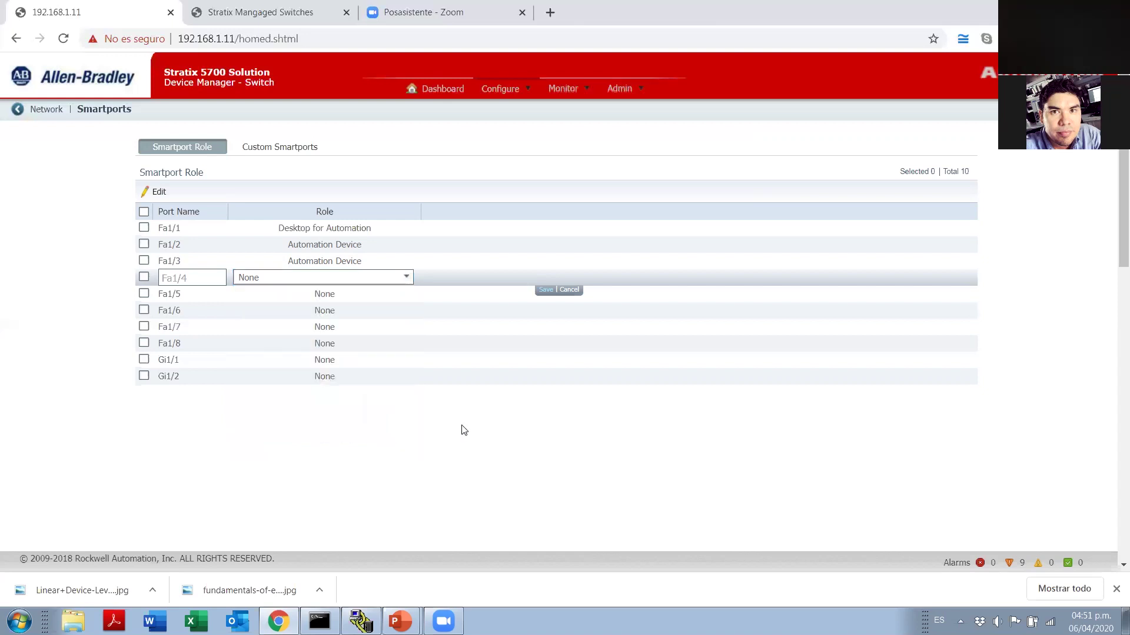
pyautogui.hotkey('alt', 'Tab')
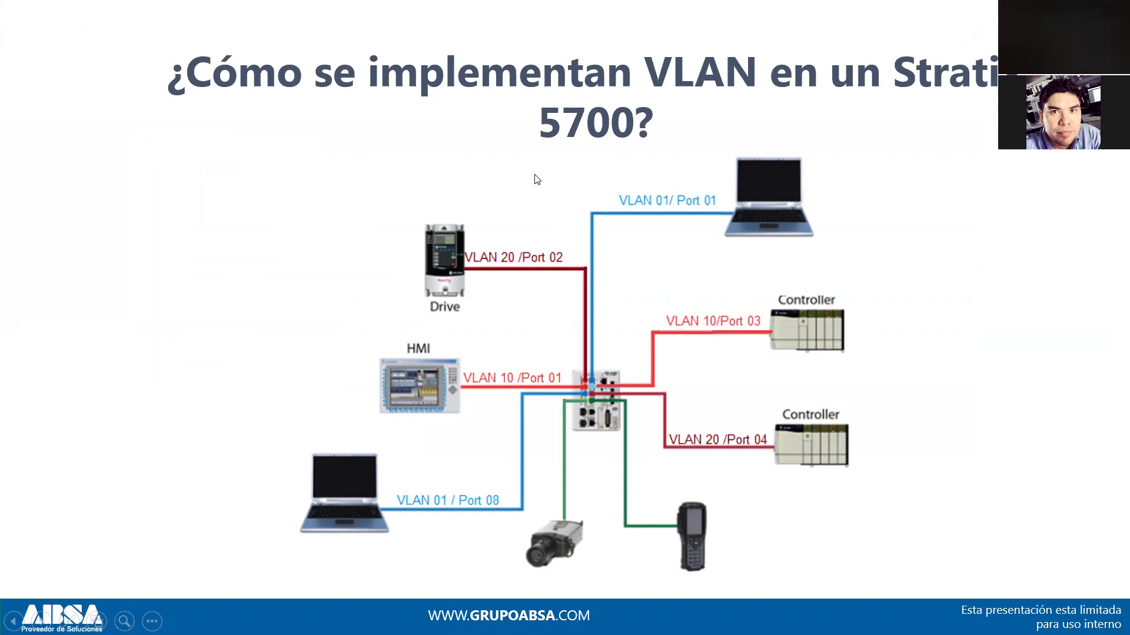
pyautogui.hotkey('alt', 'Tab')
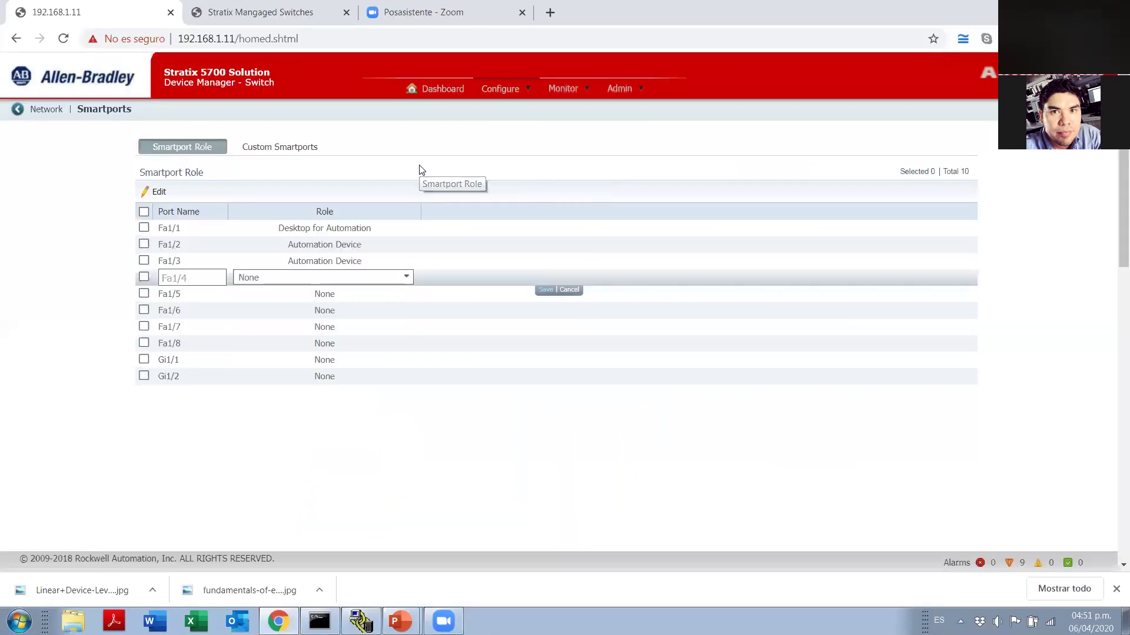
pyautogui.click(407, 281)
pyautogui.click(305, 293)
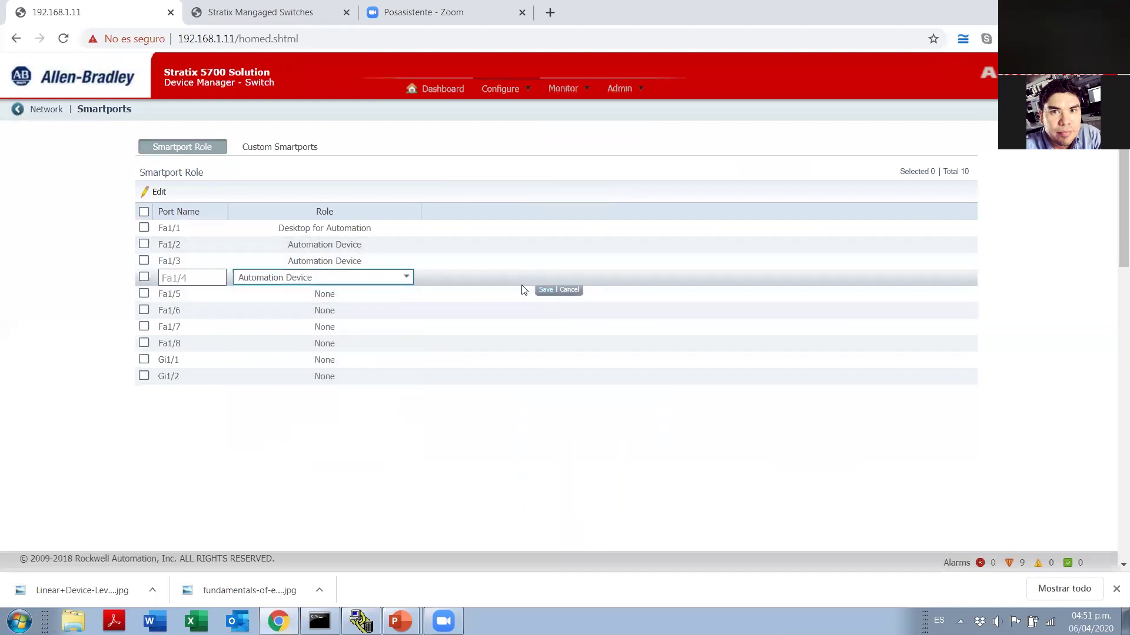
pyautogui.click(546, 290)
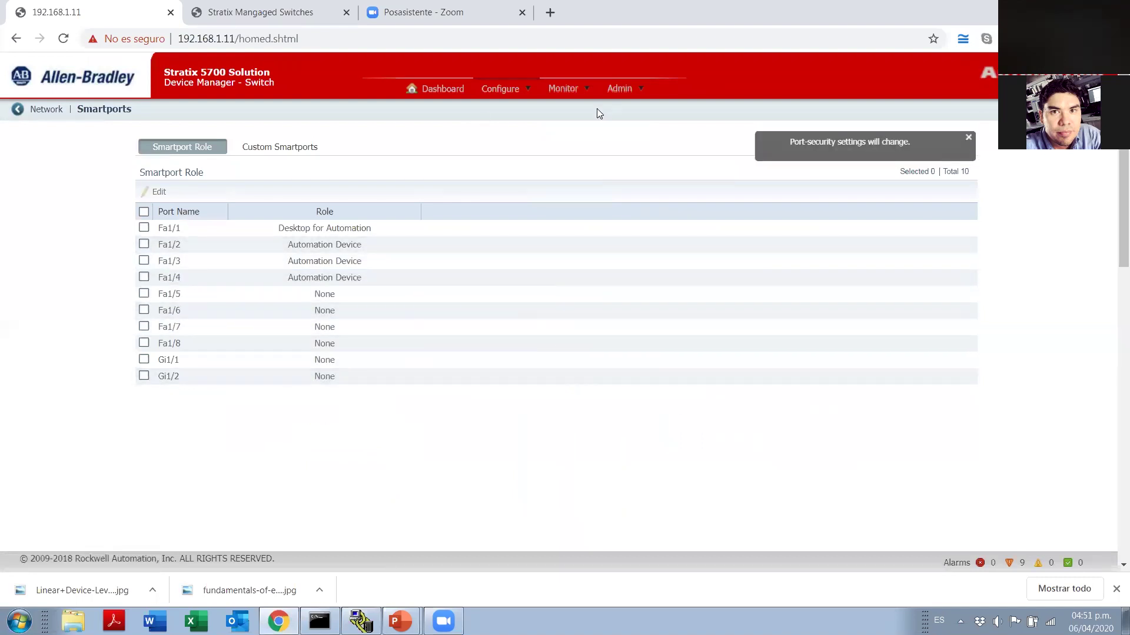
pyautogui.click(533, 90)
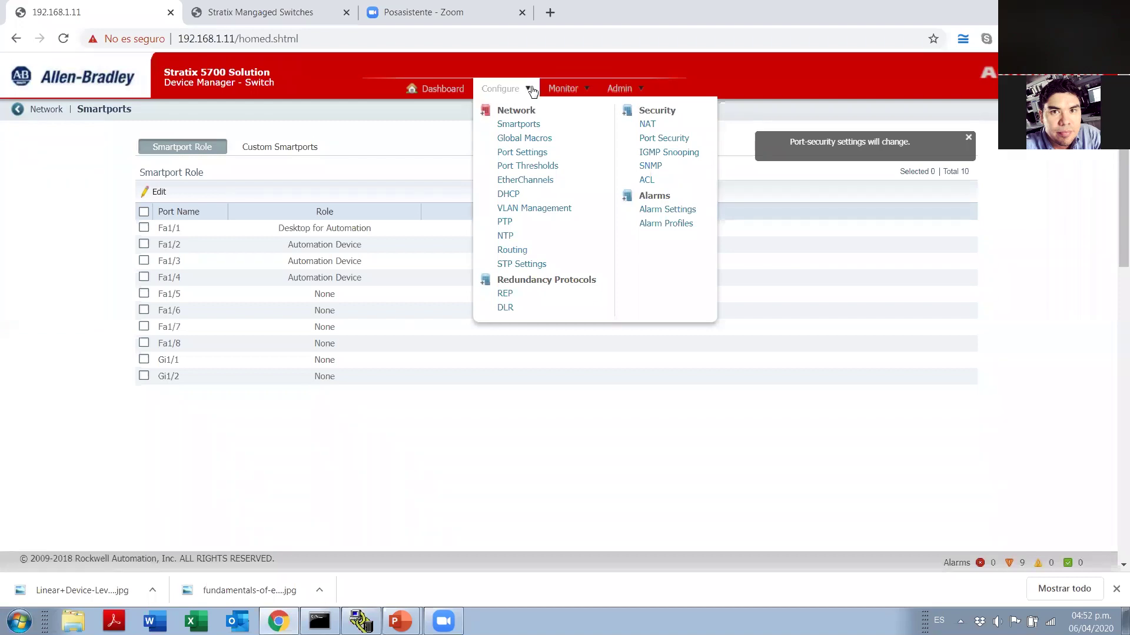
# Open the VLAN Management page, then return to the VLAN slide
pyautogui.click(530, 216)
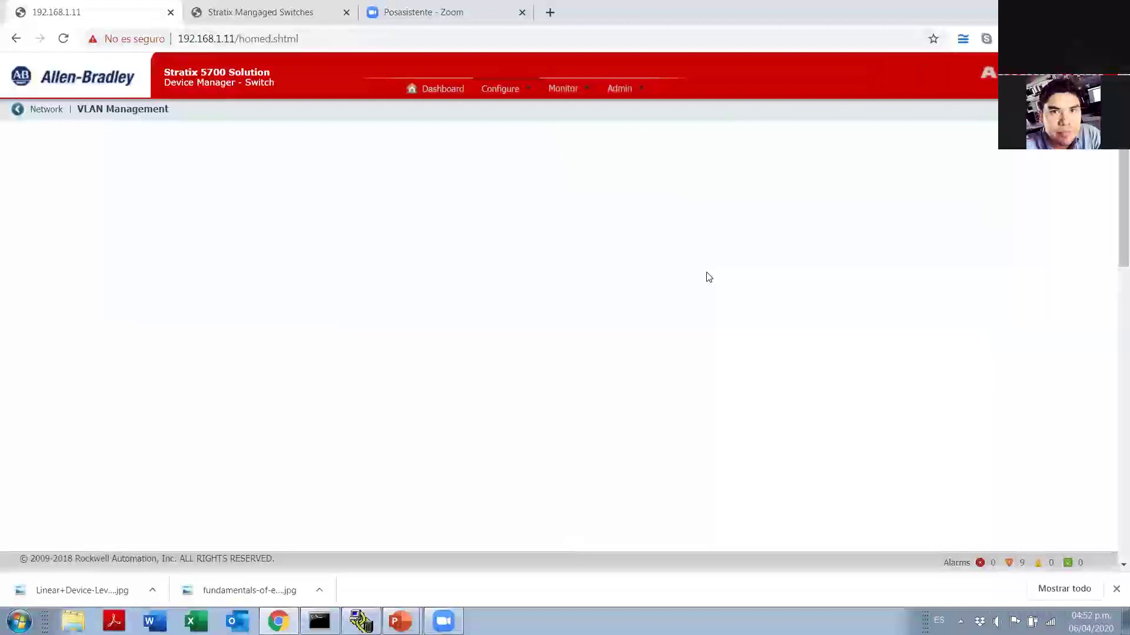
pyautogui.hotkey('alt', 'Tab')
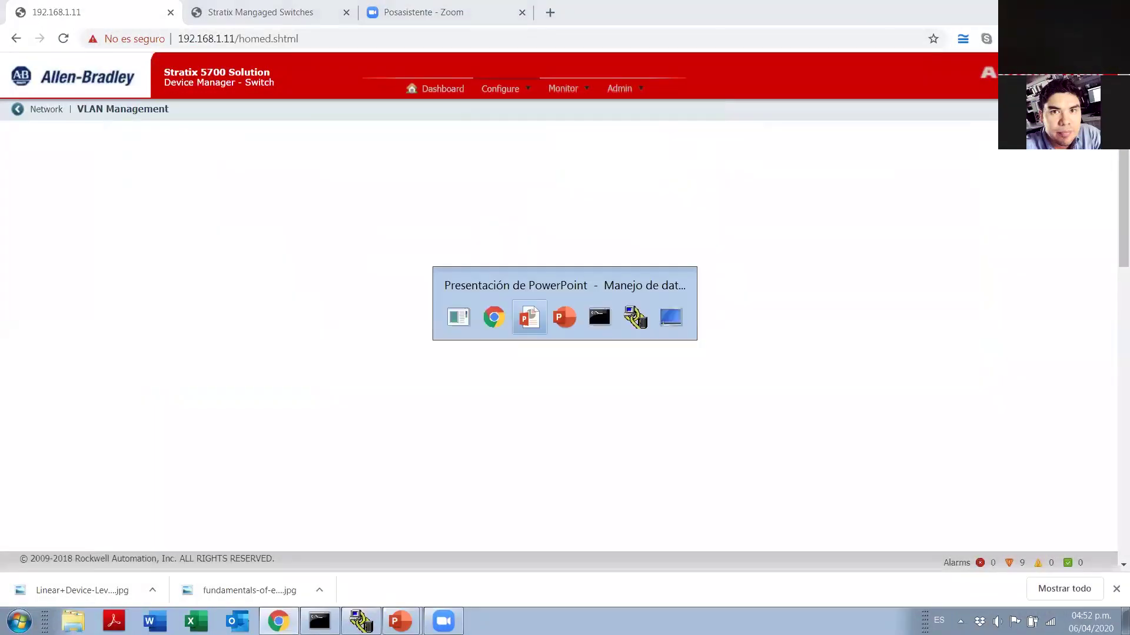
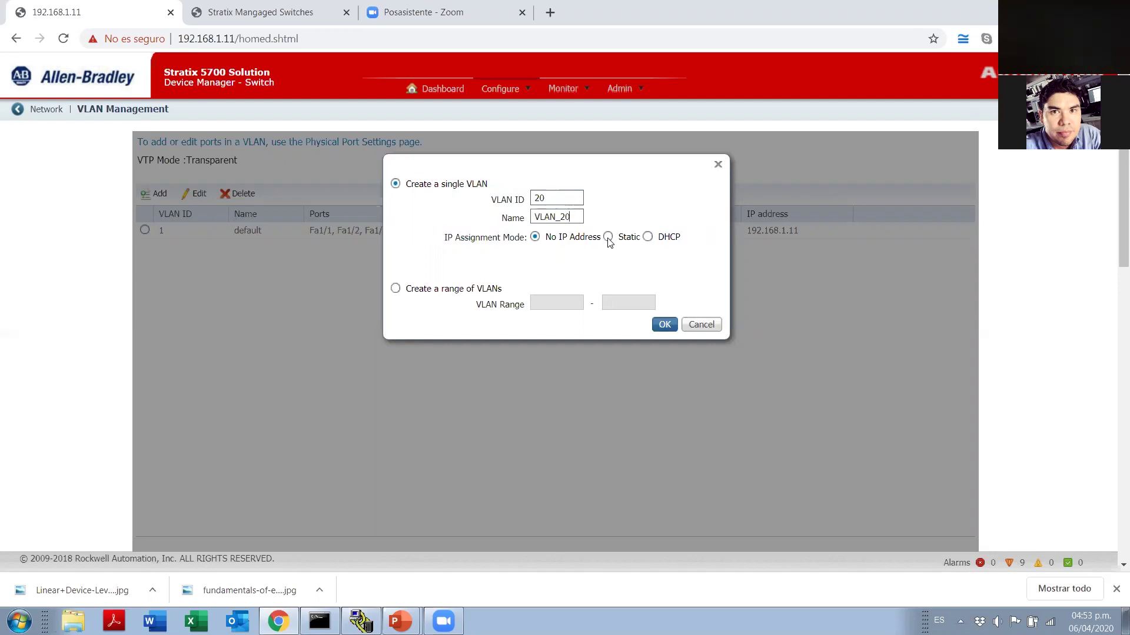
# Give VLAN_20 the static IP address 192.168.20.1 and create it
pyautogui.click(608, 237)
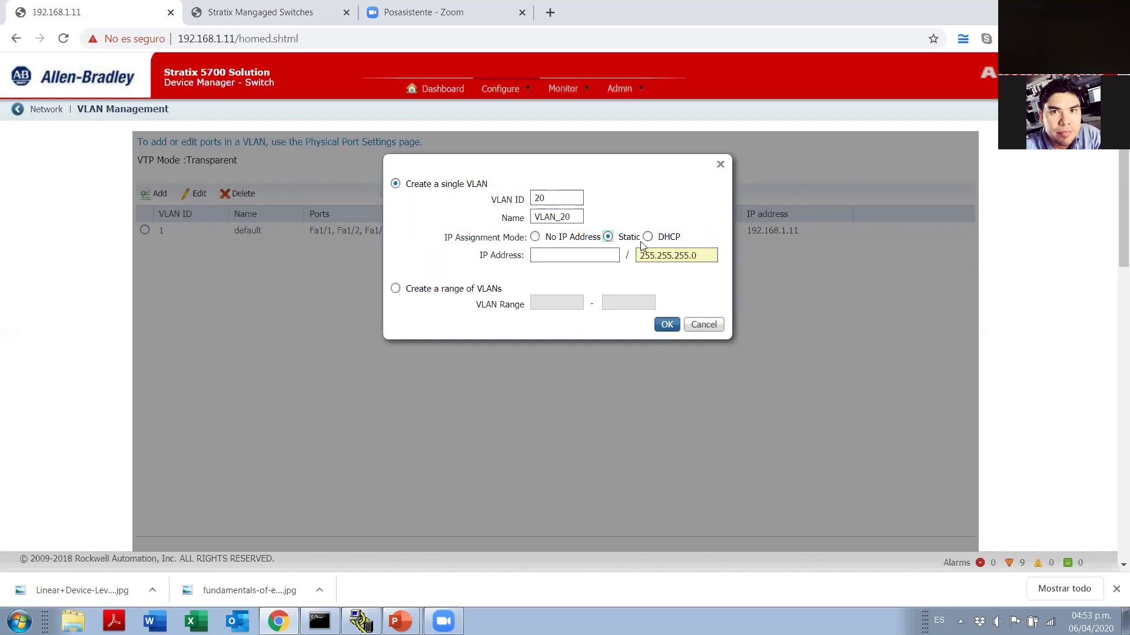
pyautogui.click(594, 253)
pyautogui.write('192.168.2')
pyautogui.write('0.1')
pyautogui.moveTo(587, 257); pyautogui.dragTo(578, 259)
pyautogui.click(665, 327)
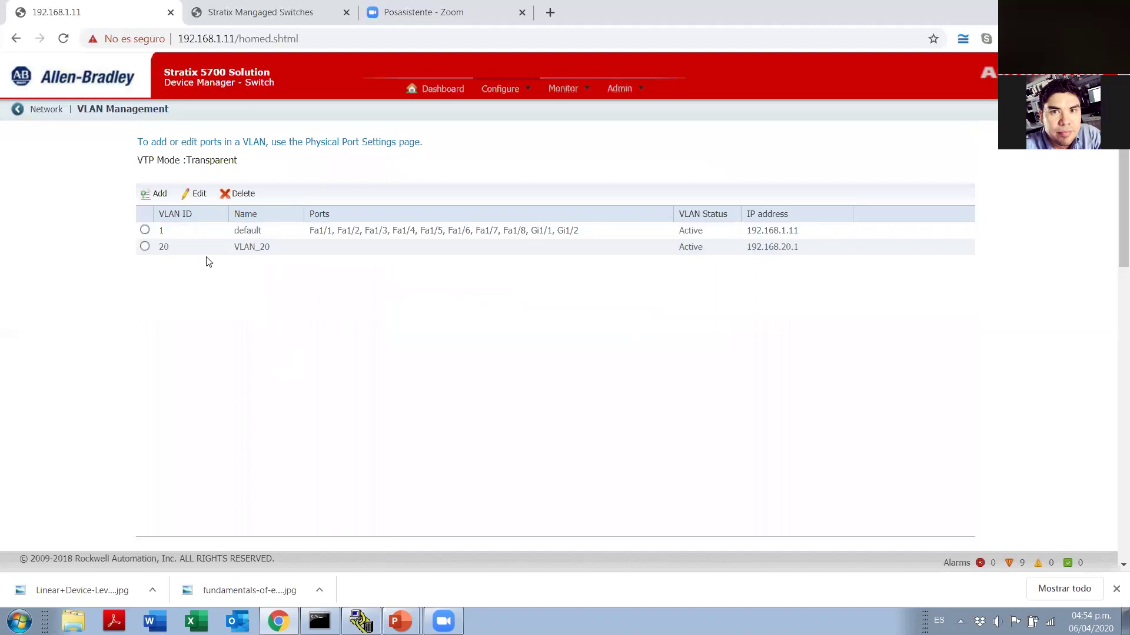
# Add VLAN 30 named VLAN_30 with static IP 192.168.30.1
pyautogui.click(159, 196)
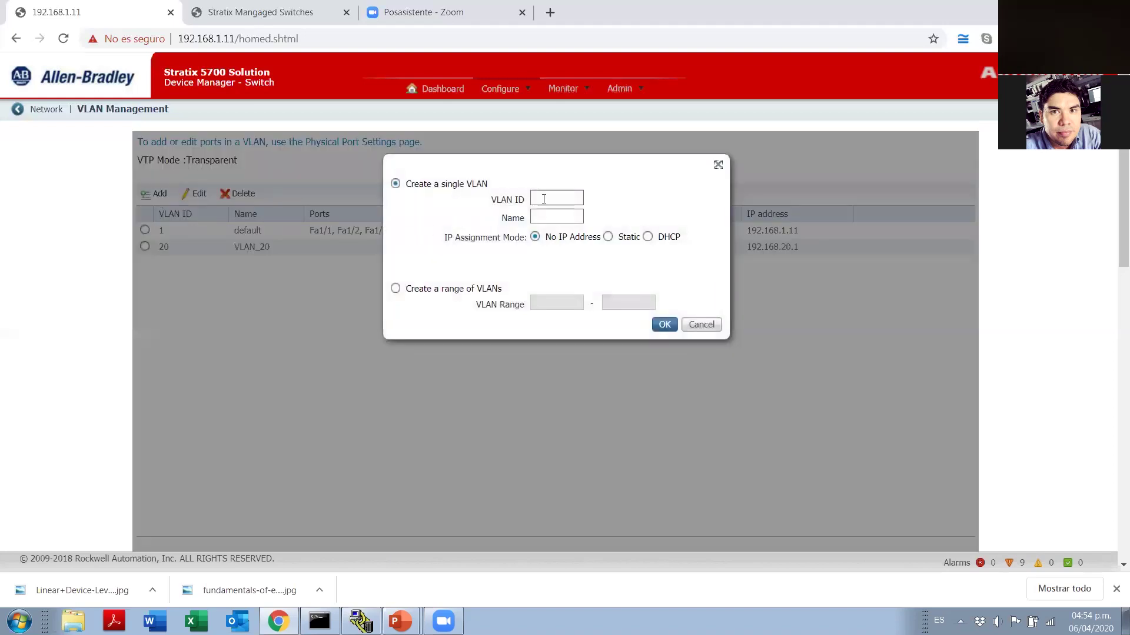
pyautogui.write('30')
pyautogui.click(543, 212)
pyautogui.write('VLAN_30')
pyautogui.click(608, 236)
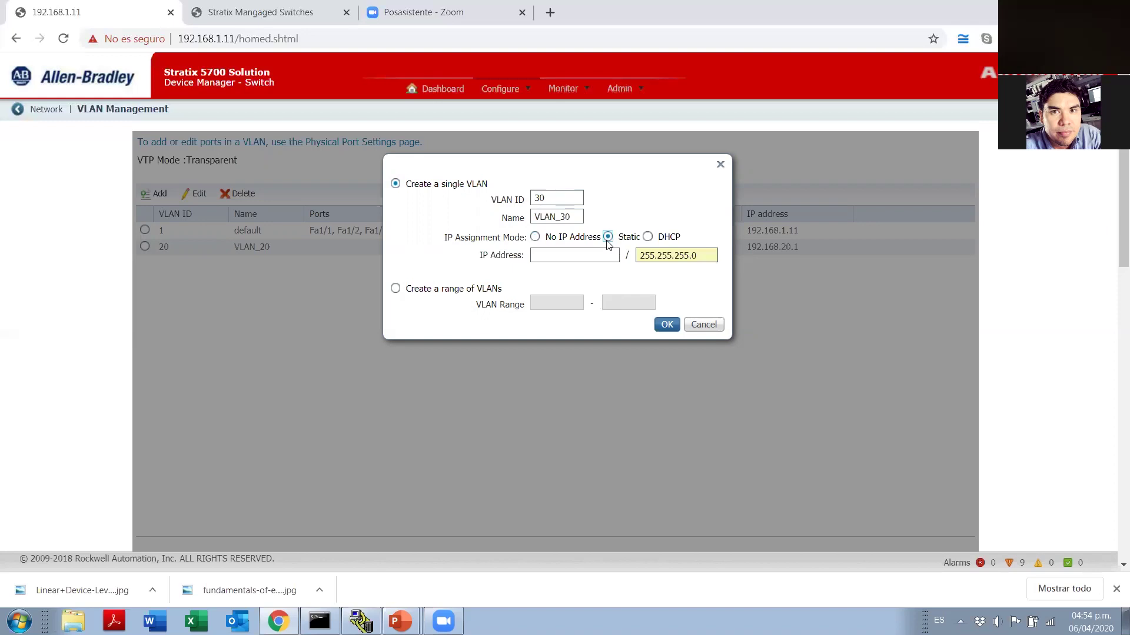
pyautogui.write('192.168.30.1')
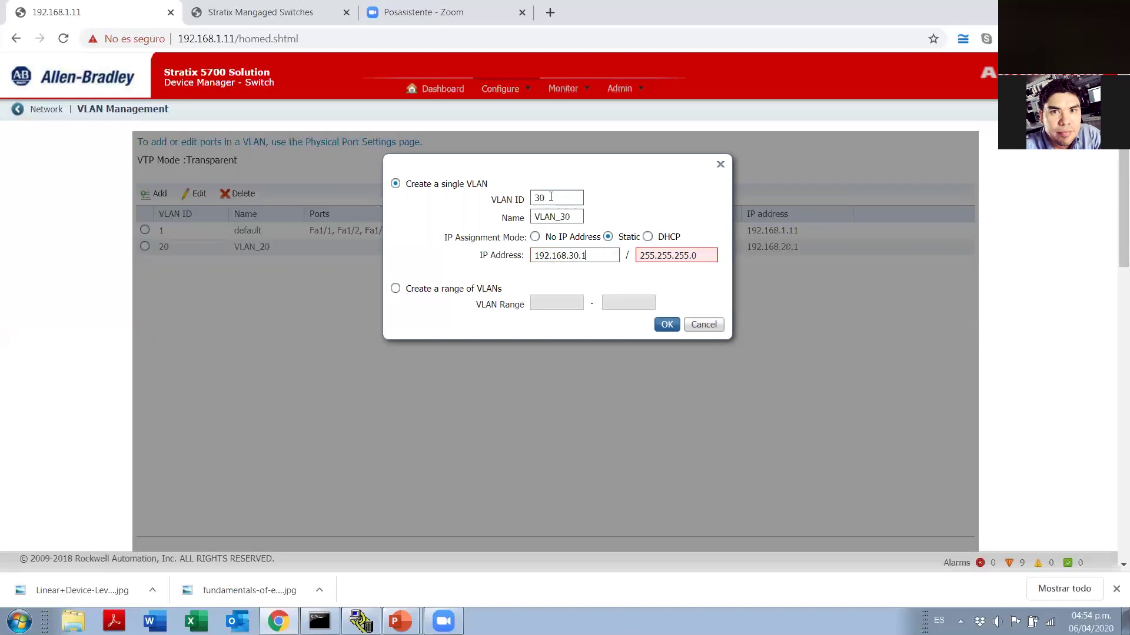
pyautogui.click(668, 325)
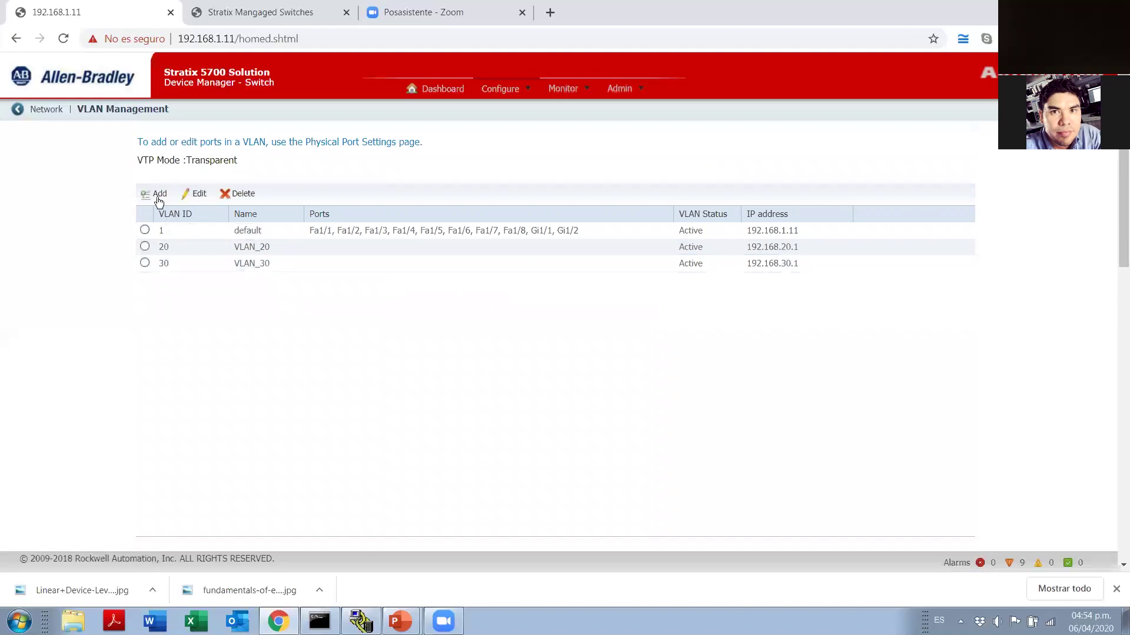
# Add VLAN 40 named VLAN_40 with static IP 192.168.40.1
pyautogui.click(159, 197)
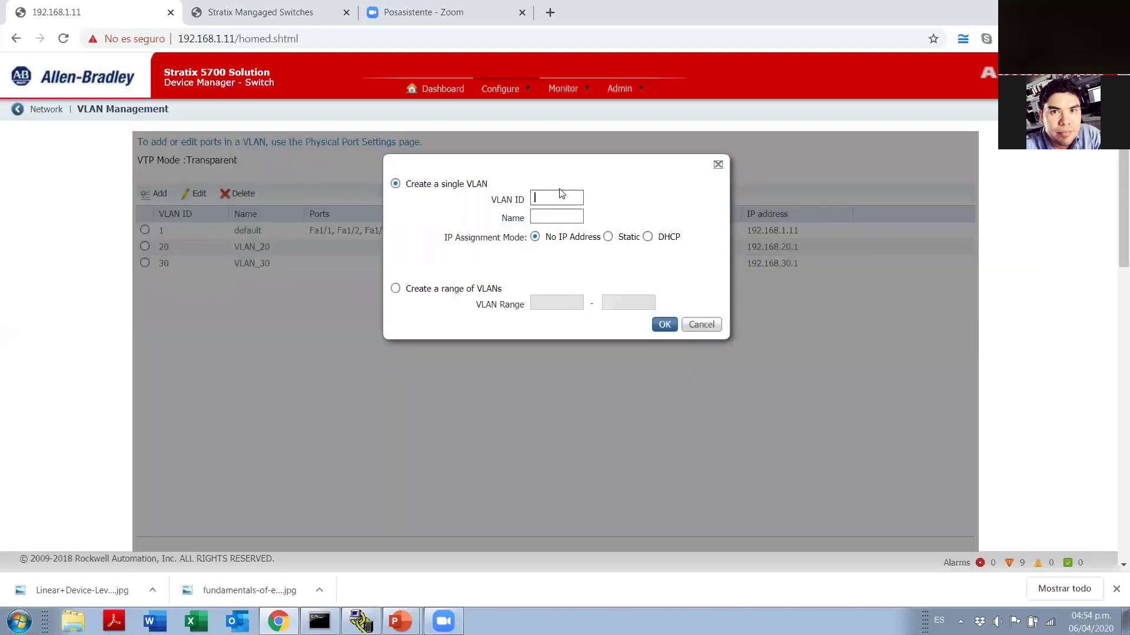
pyautogui.write('40')
pyautogui.click(546, 215)
pyautogui.write('VLAN_40')
pyautogui.click(607, 237)
pyautogui.click(562, 254)
pyautogui.write('192.168.40.1')
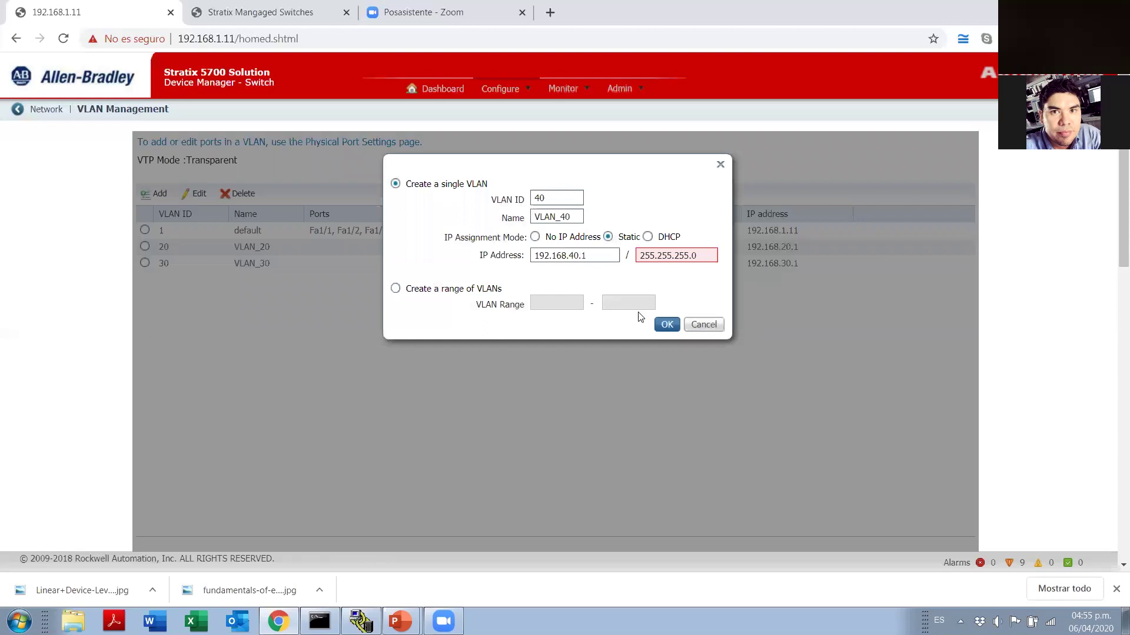
pyautogui.click(667, 325)
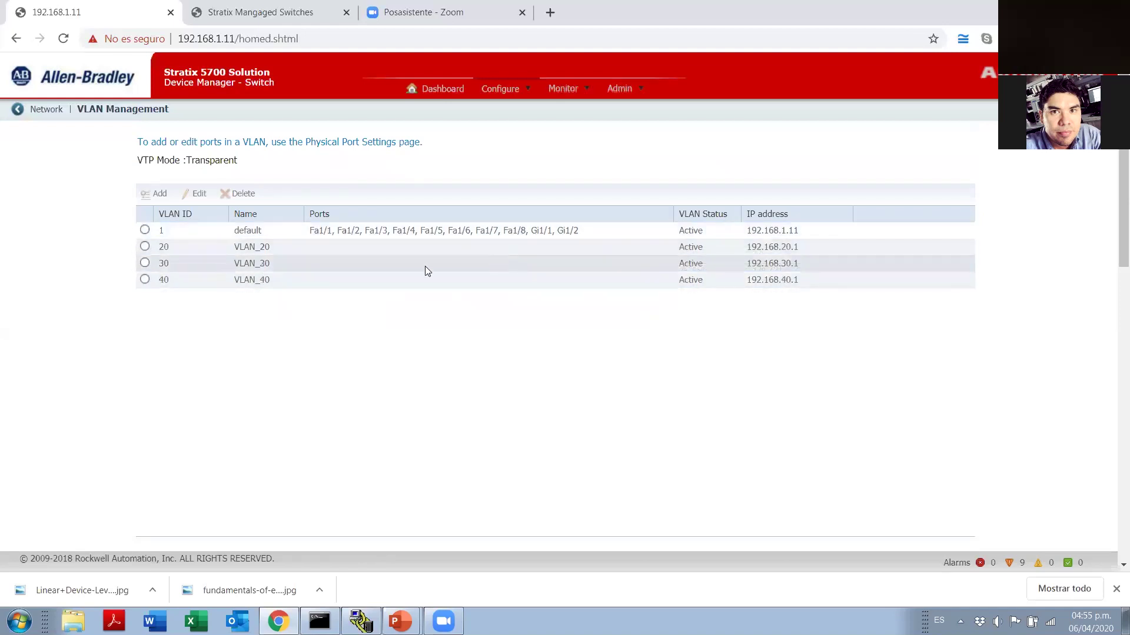
# Select the default VLAN, then go to Port Settings from the Configure menu
pyautogui.click(349, 230)
pyautogui.click(526, 91)
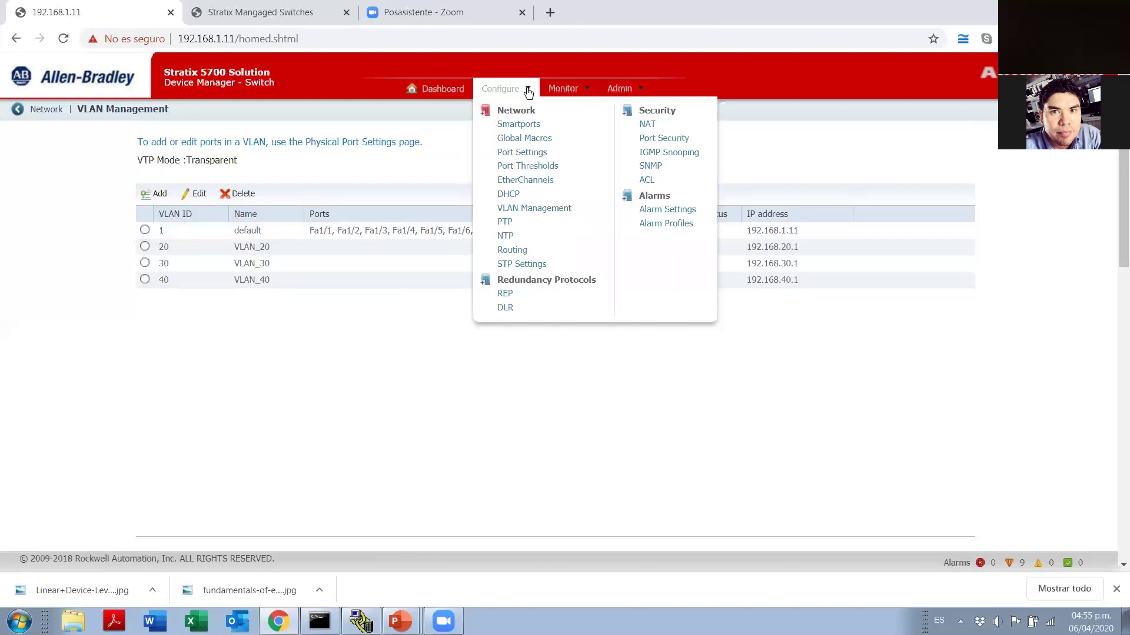
pyautogui.click(535, 156)
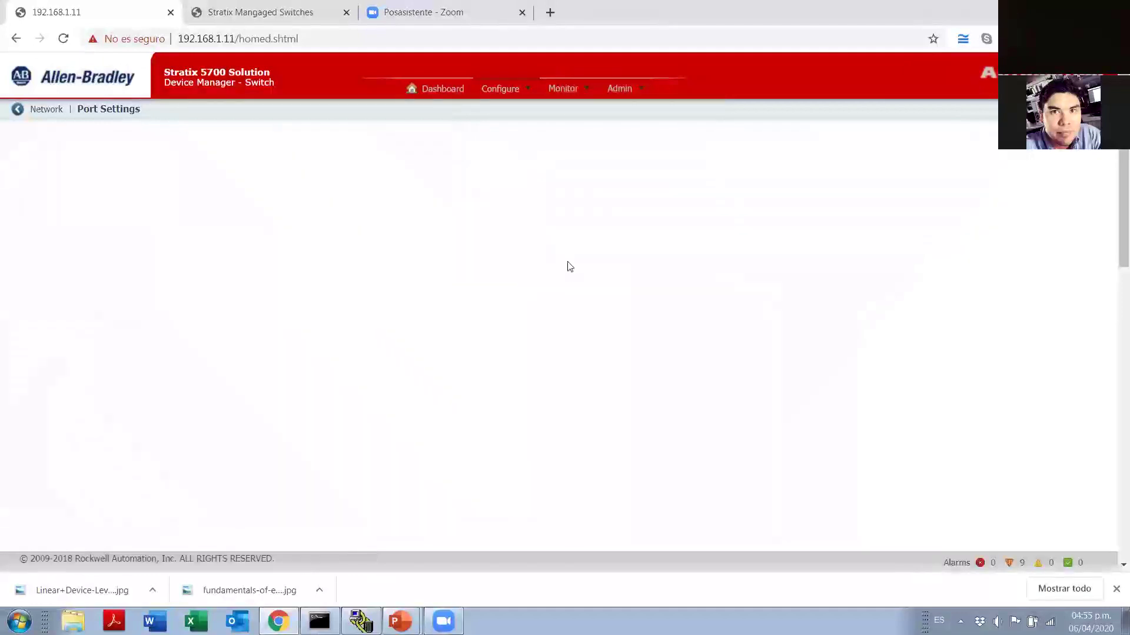
# Switch to the PowerPoint slide showing how VLANs are implemented on a Stratix 5700
pyautogui.hotkey('alt', 'Tab')
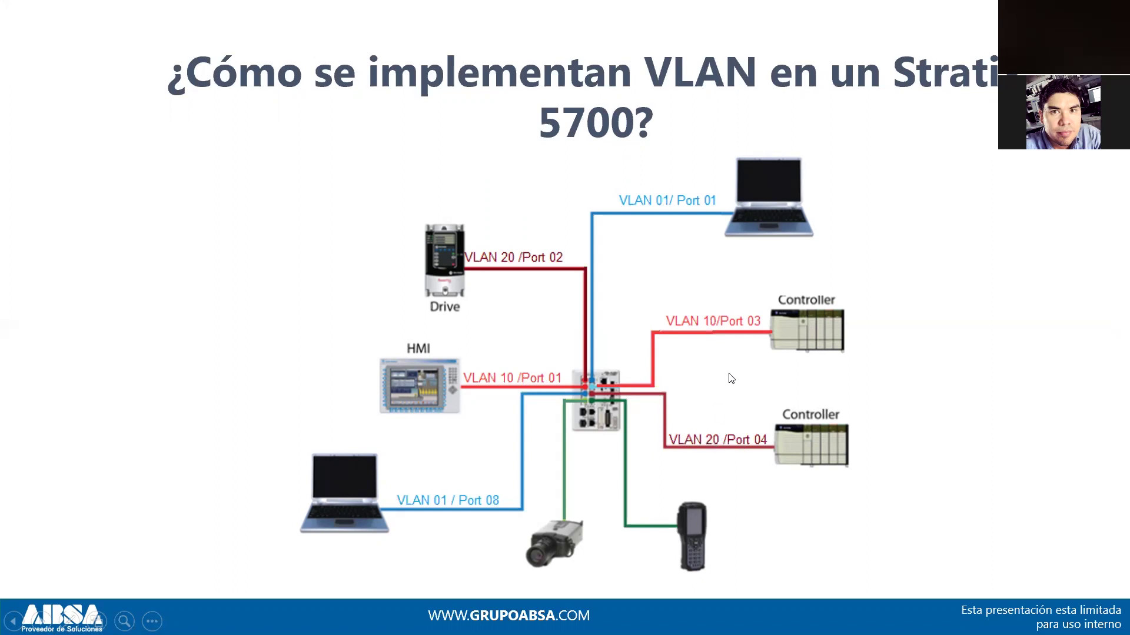
# Back in Device Manager, edit port Fa1/1 and keep its access VLAN at default-1
pyautogui.hotkey('alt', 'Tab')
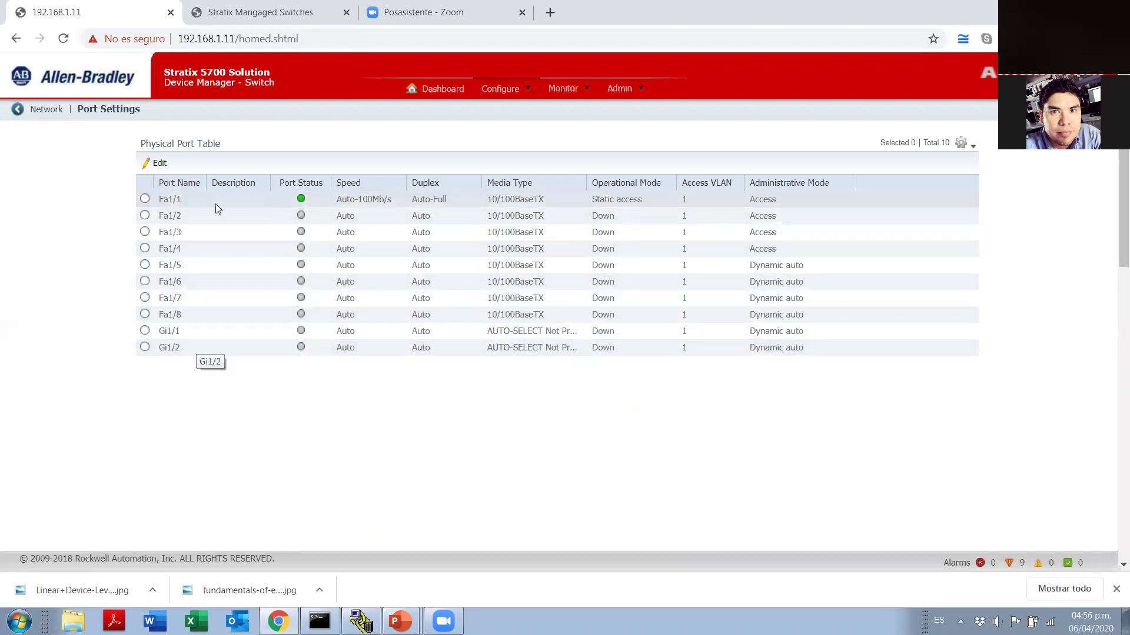
pyautogui.click(145, 200)
pyautogui.click(156, 163)
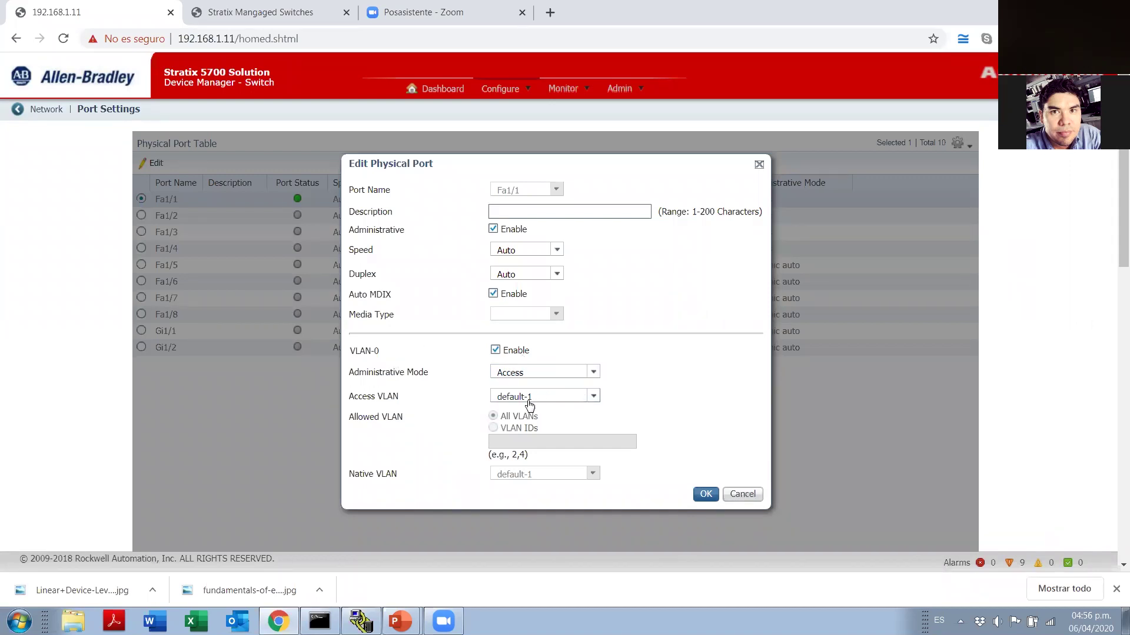
pyautogui.click(593, 397)
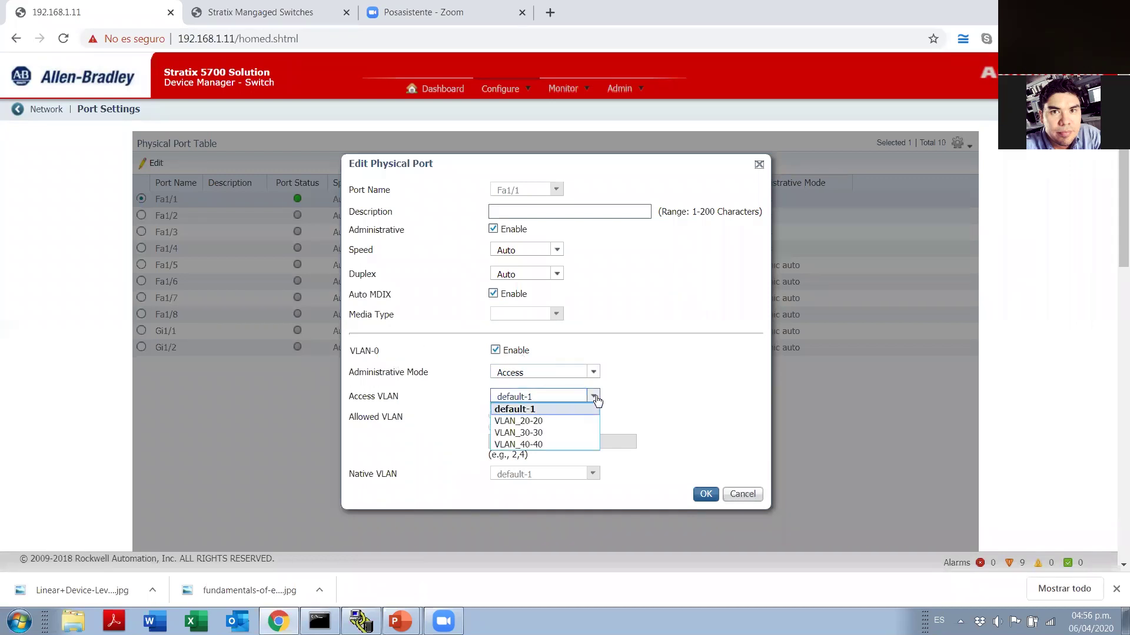
pyautogui.click(547, 411)
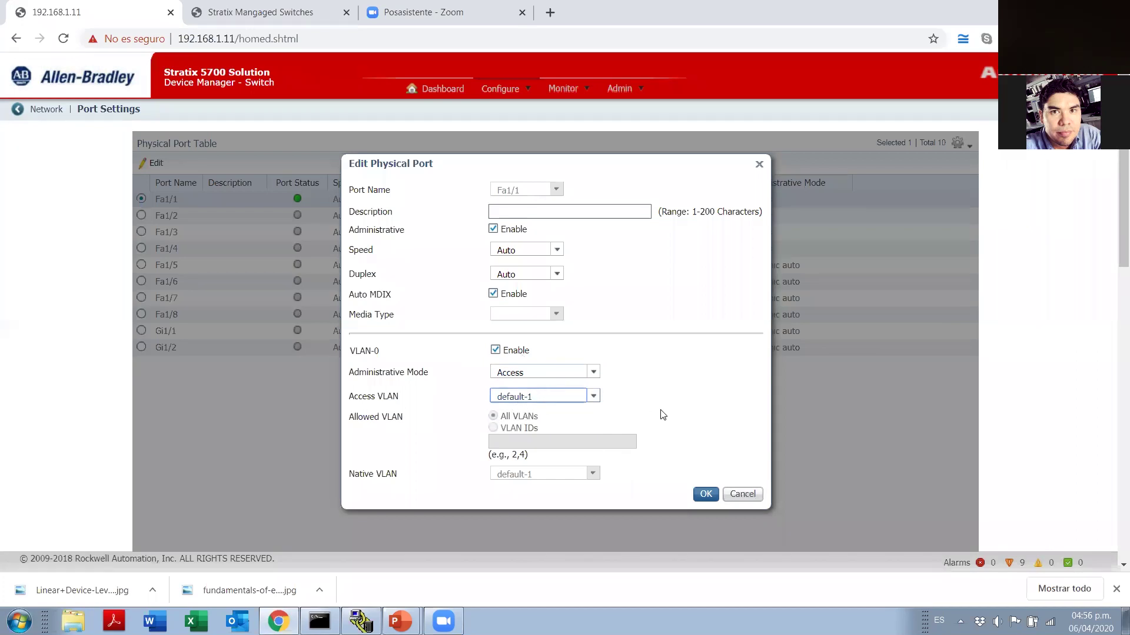
pyautogui.click(706, 495)
pyautogui.click(706, 496)
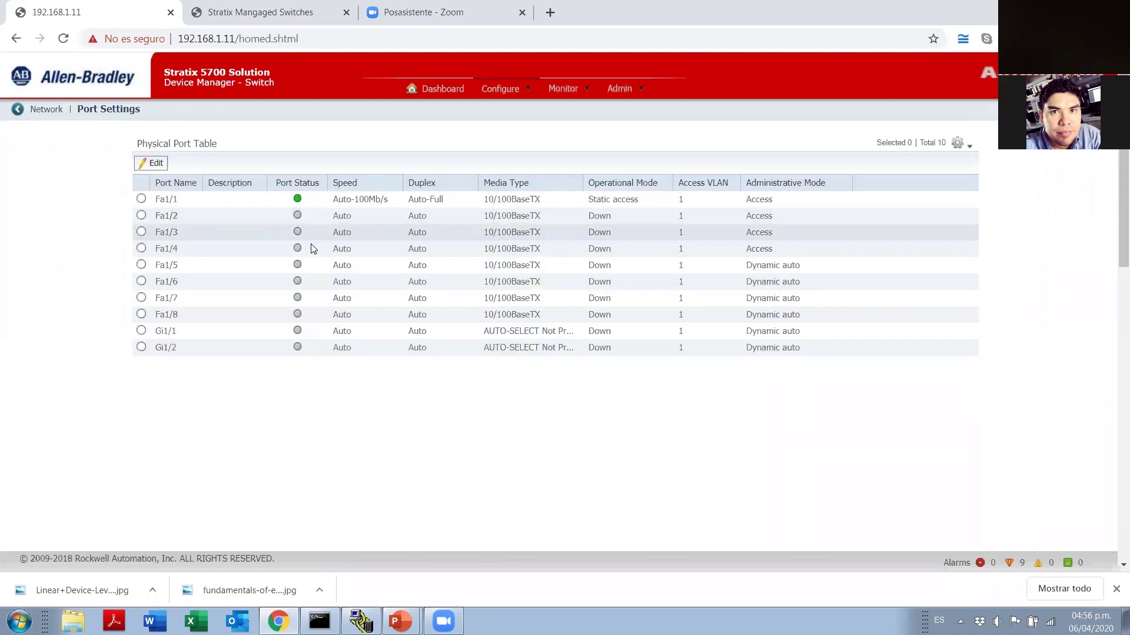
# Assign port Fa1/2 to access VLAN VLAN_20-20, glancing at the VLAN slide around it
pyautogui.hotkey('alt', 'Tab')
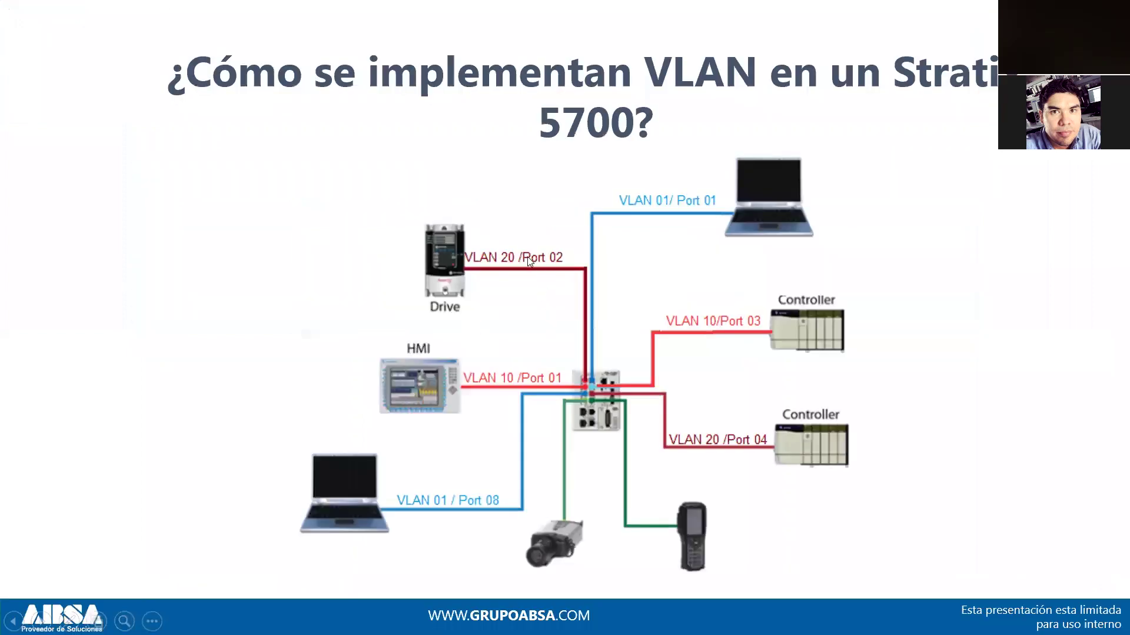
pyautogui.hotkey('alt', 'Tab')
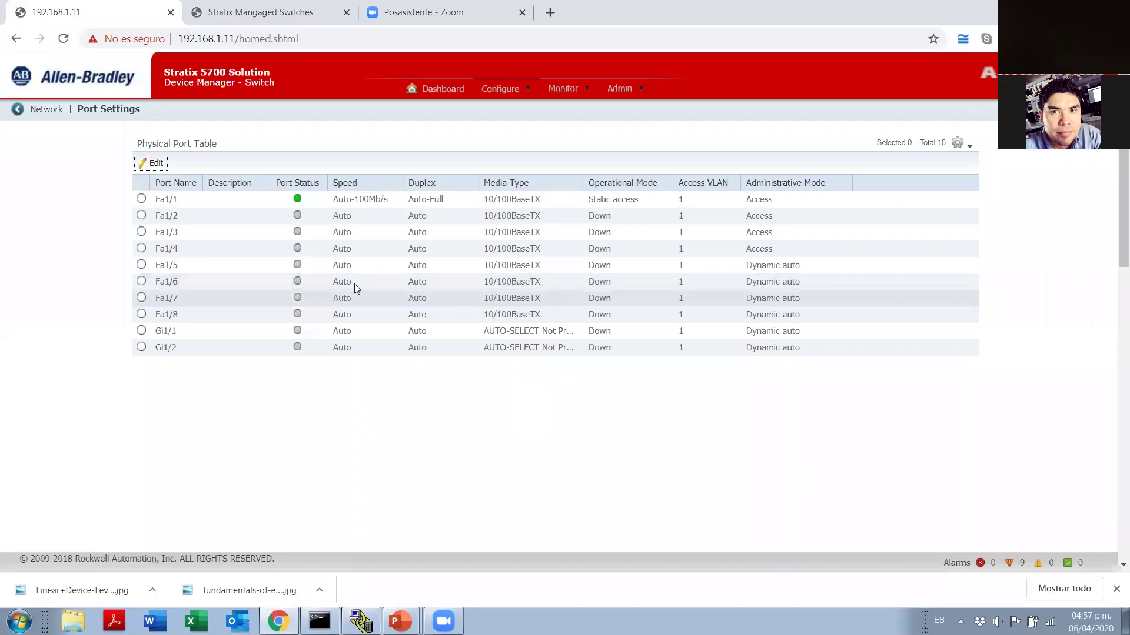
pyautogui.click(141, 216)
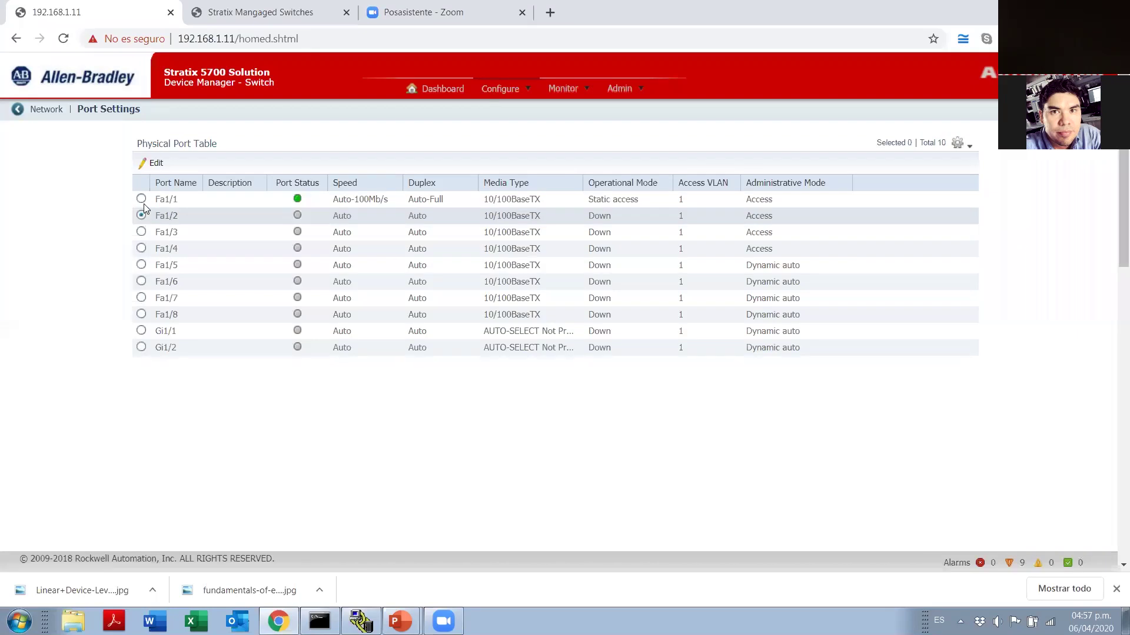
pyautogui.click(160, 163)
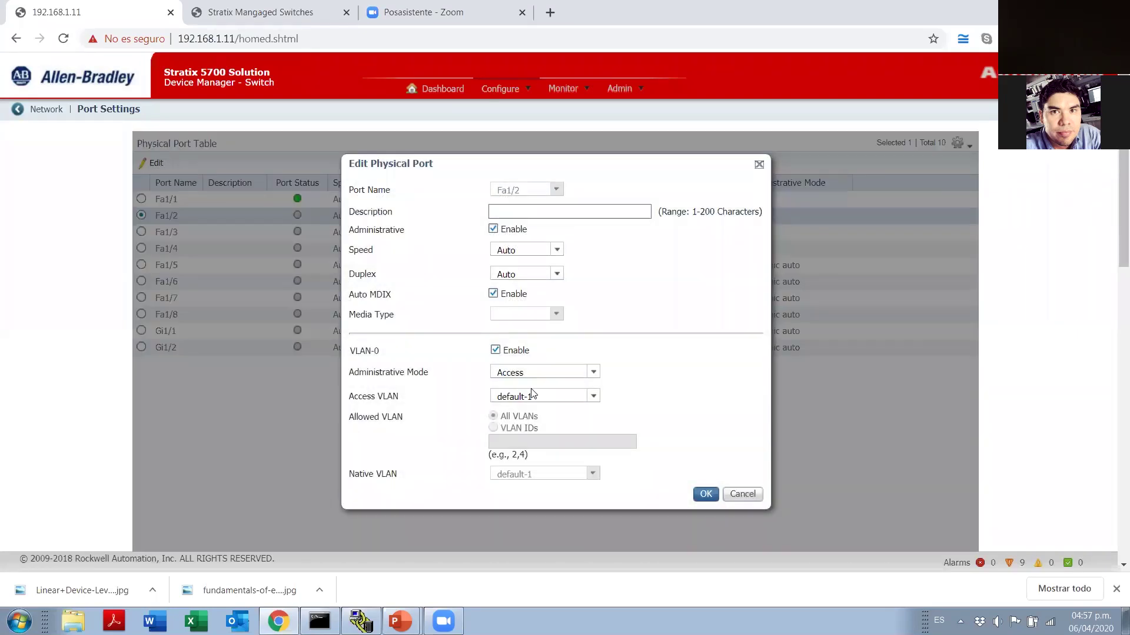
pyautogui.click(590, 396)
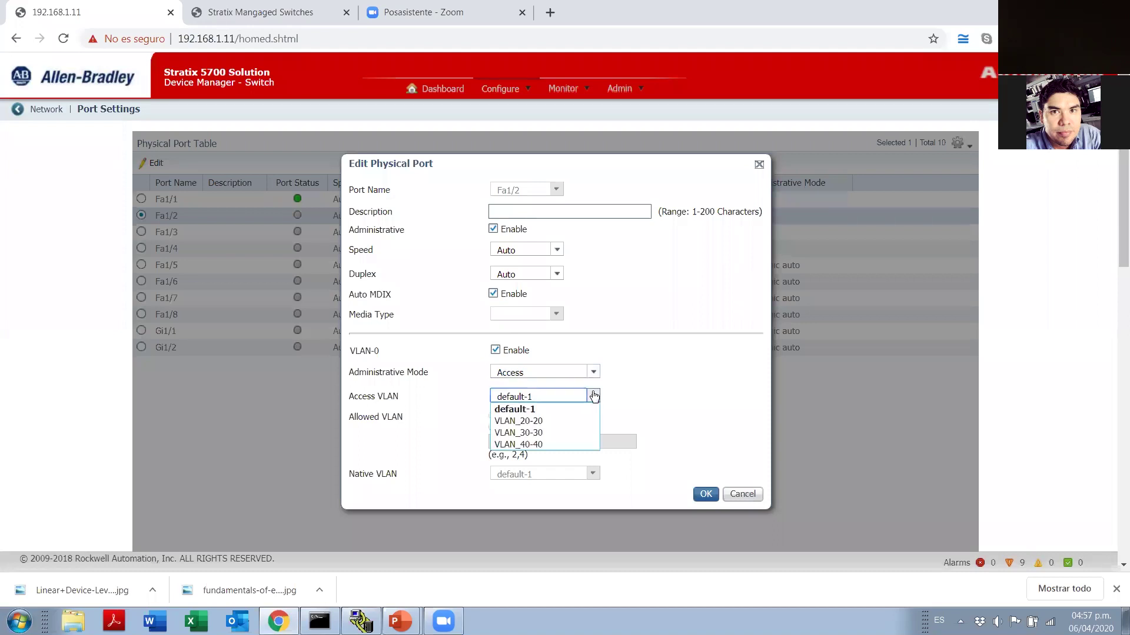
pyautogui.click(552, 421)
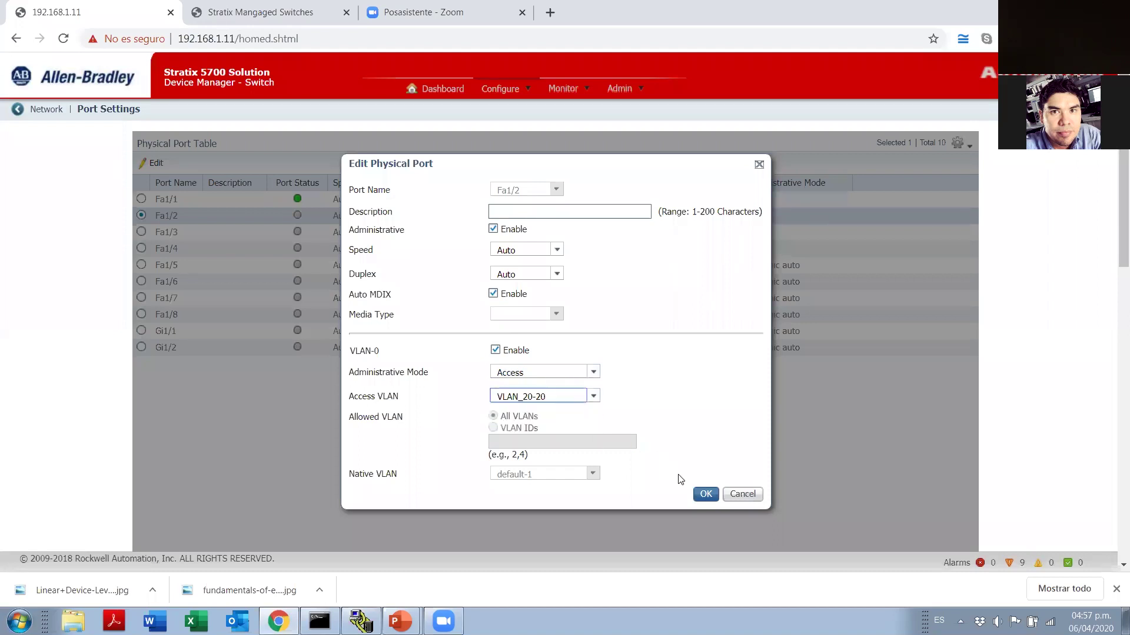
pyautogui.click(706, 496)
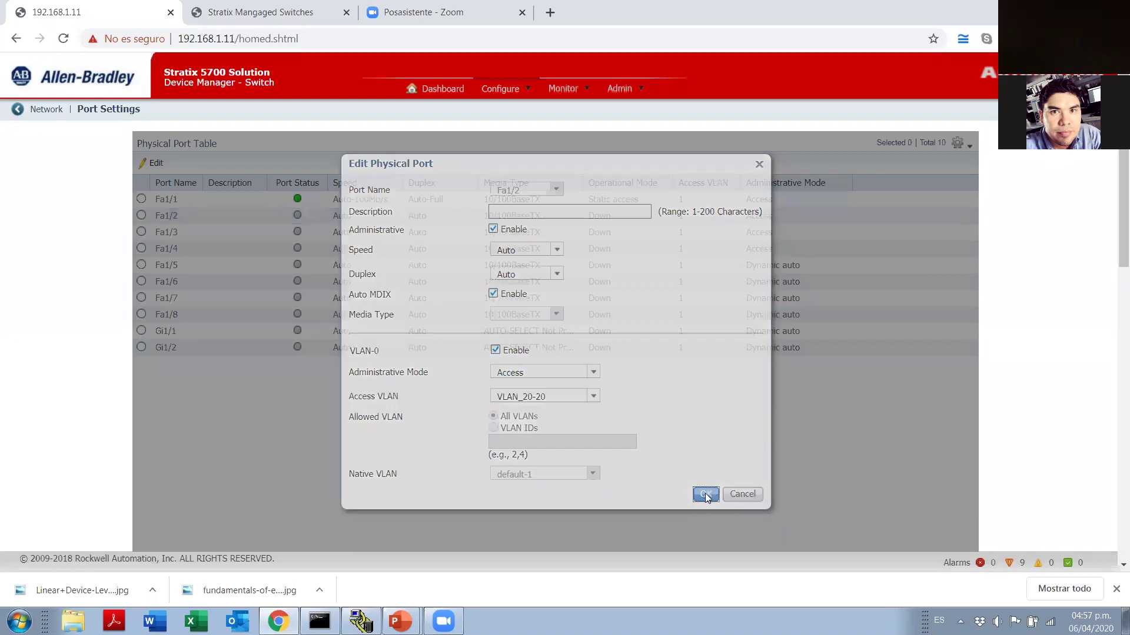
pyautogui.hotkey('alt', 'Tab')
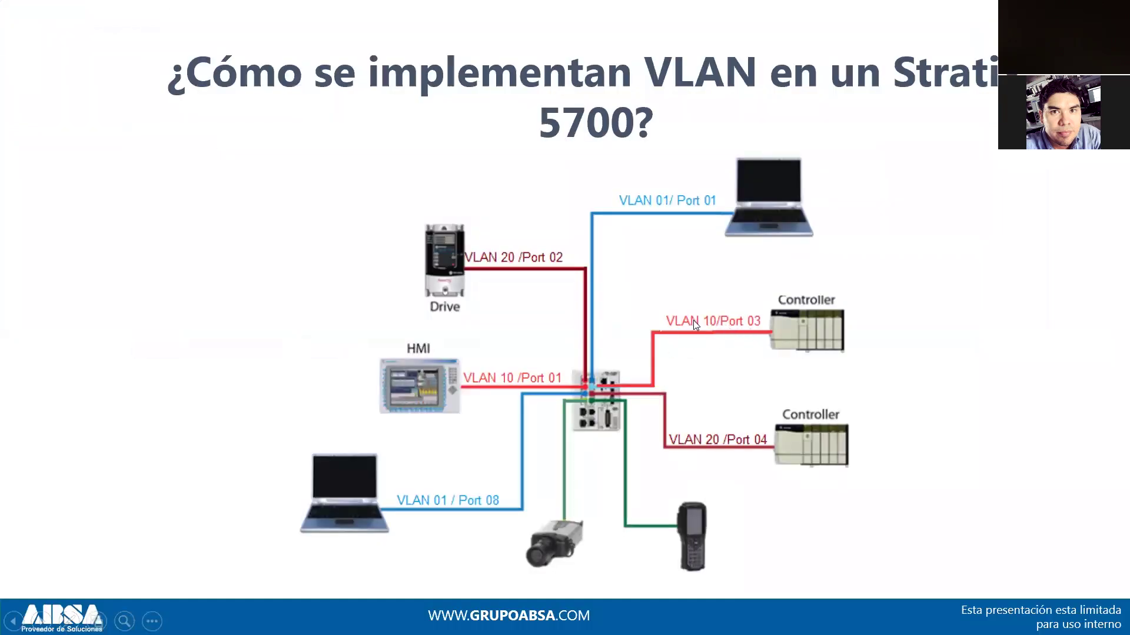
pyautogui.hotkey('alt', 'Tab')
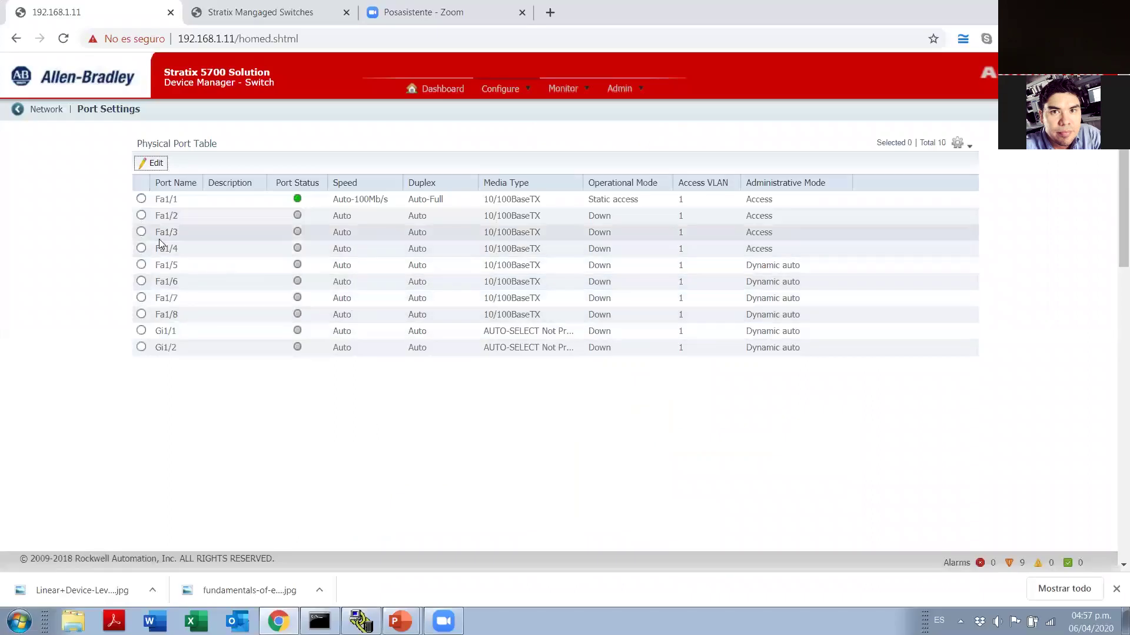
# Set port Fa1/3's access VLAN to VLAN_30-30, then return to the PowerPoint VLAN slide
pyautogui.click(142, 232)
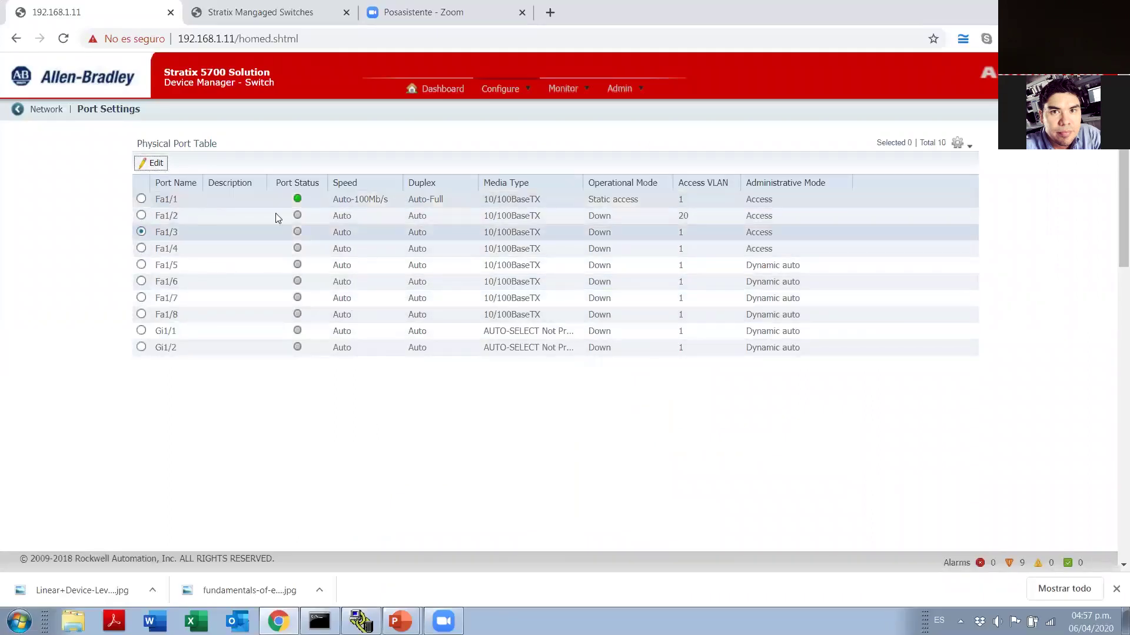
pyautogui.doubleClick(437, 232)
pyautogui.click(586, 398)
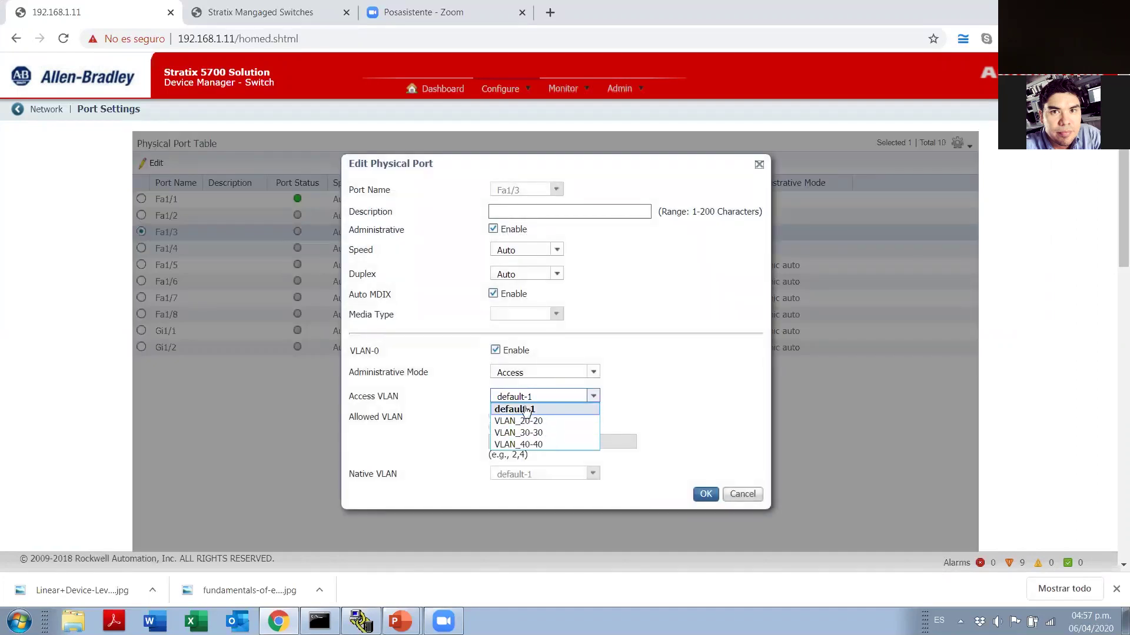
pyautogui.click(553, 433)
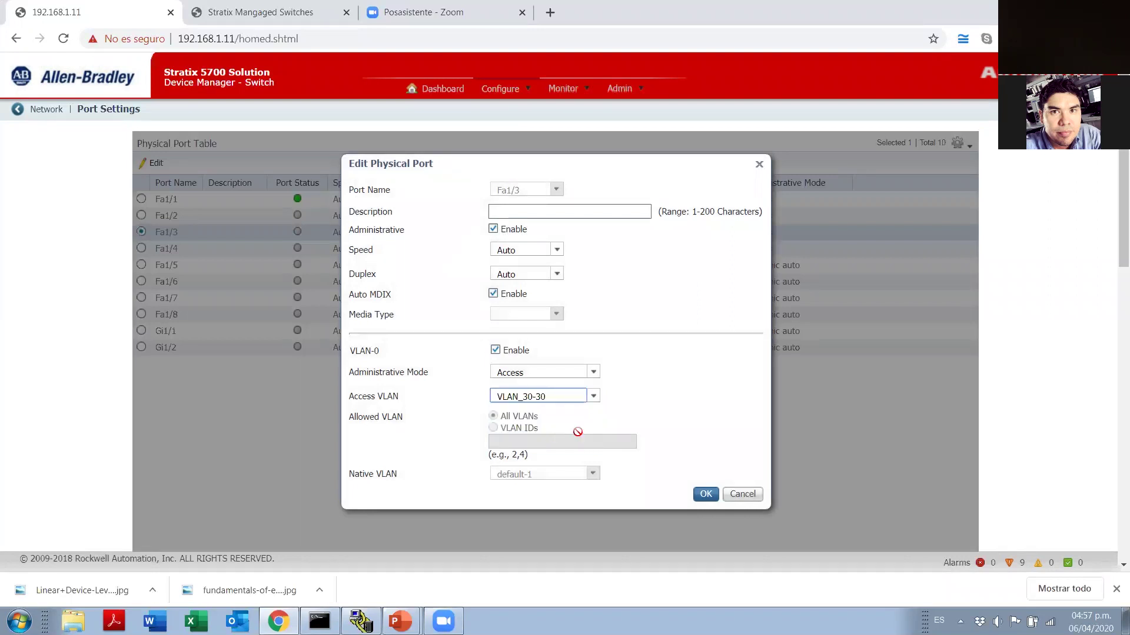
pyautogui.click(707, 496)
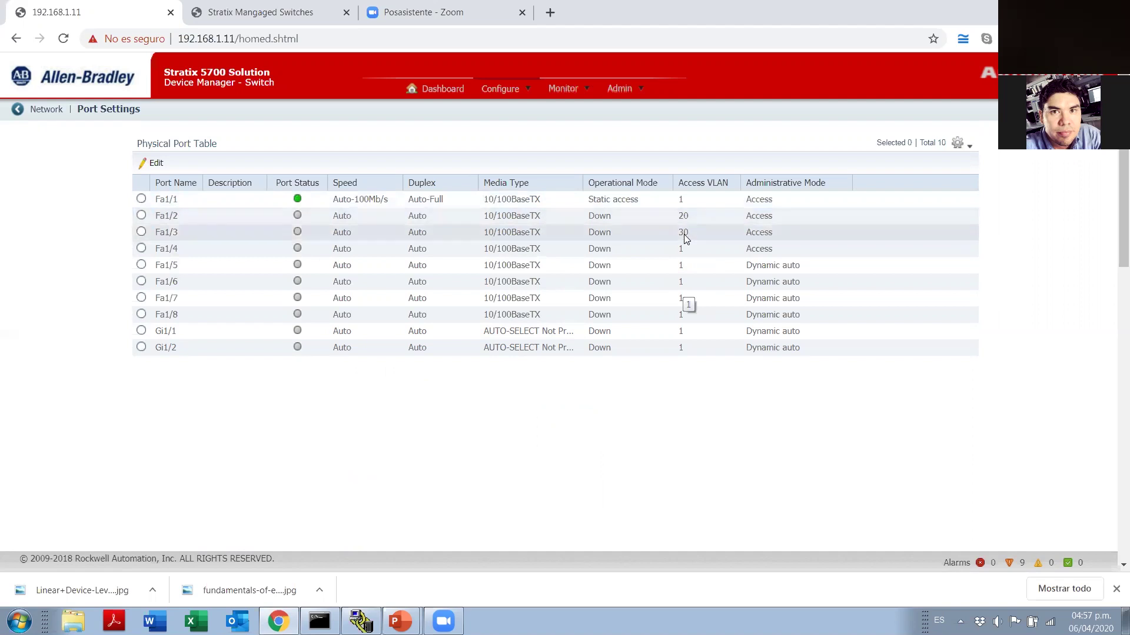
pyautogui.hotkey('alt', 'Tab')
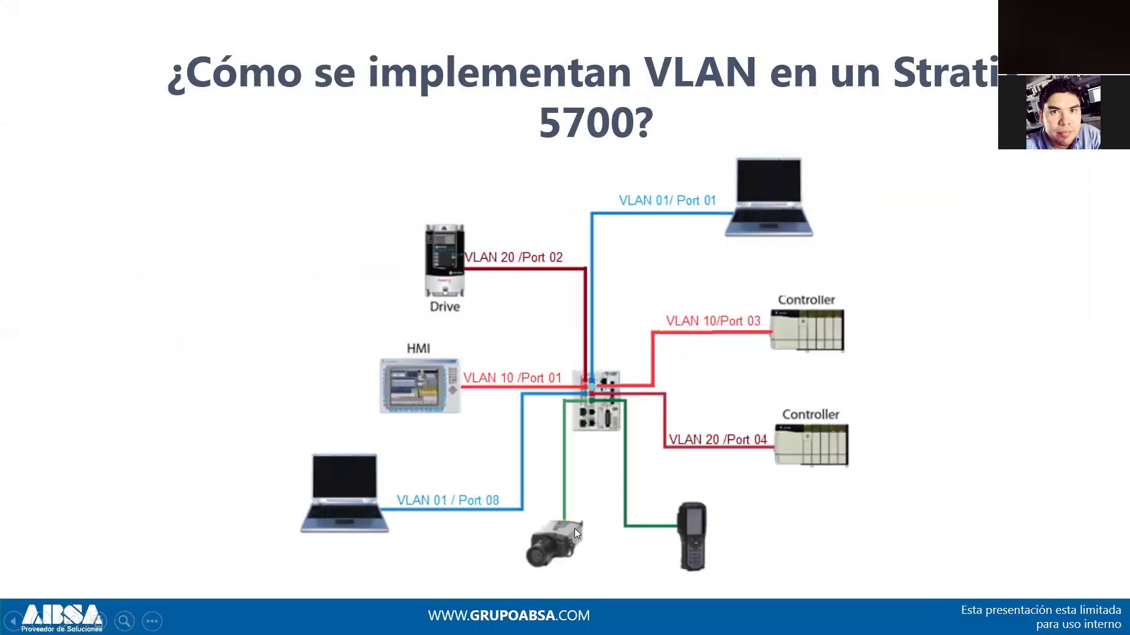
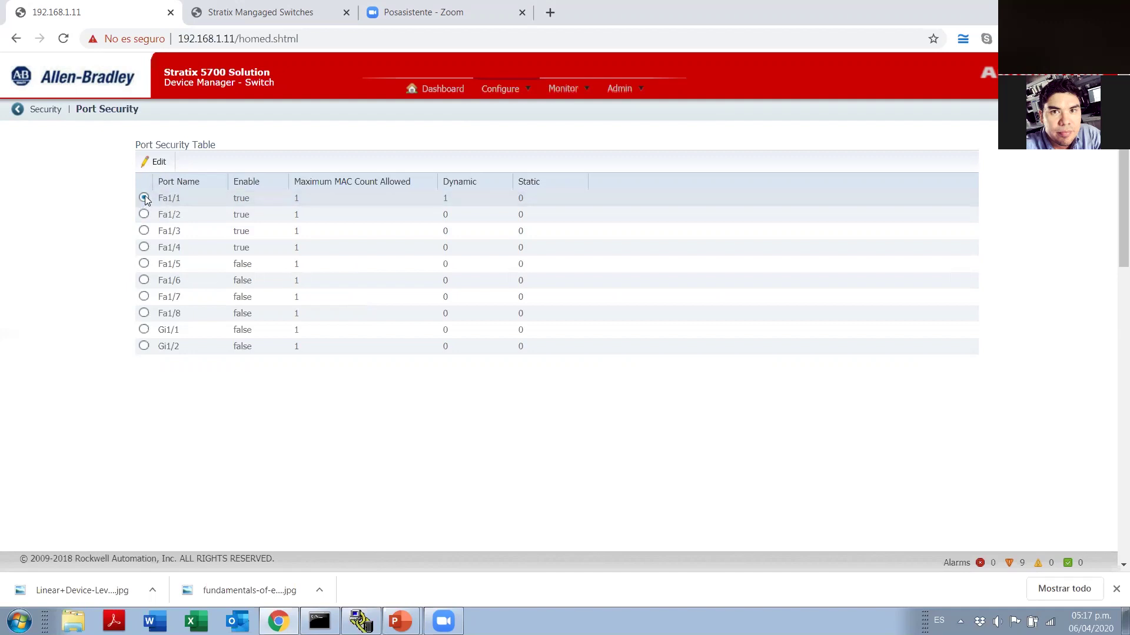
# Store learned MAC 18db.f23b.c1e4 as a static address on Fa1/1 and save it
pyautogui.click(146, 164)
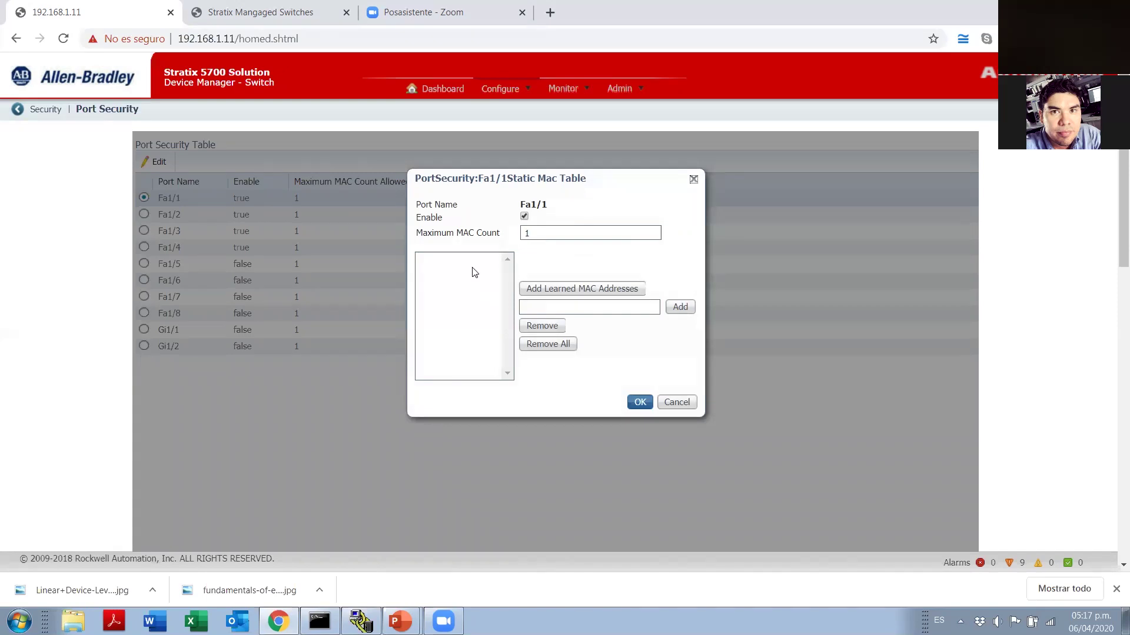
pyautogui.click(559, 305)
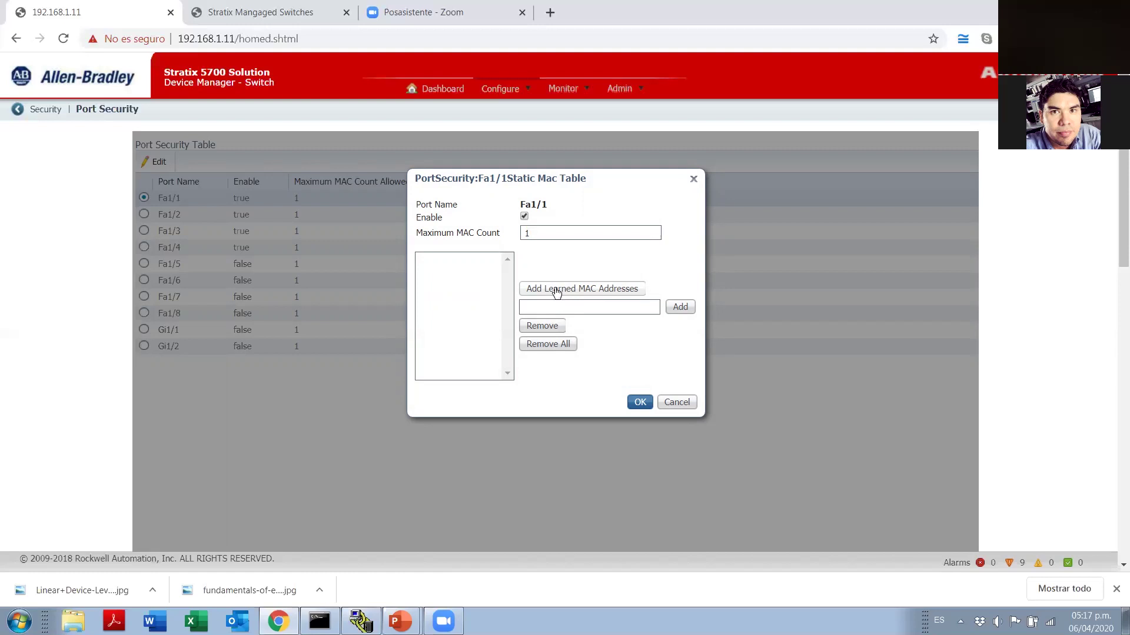
pyautogui.click(556, 290)
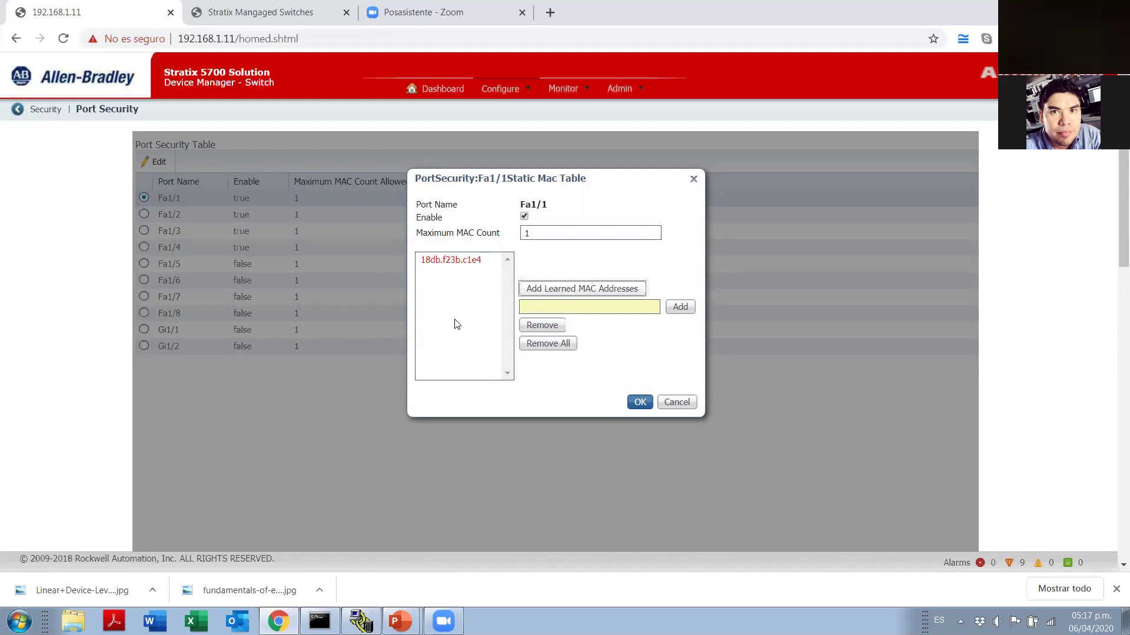
pyautogui.click(640, 402)
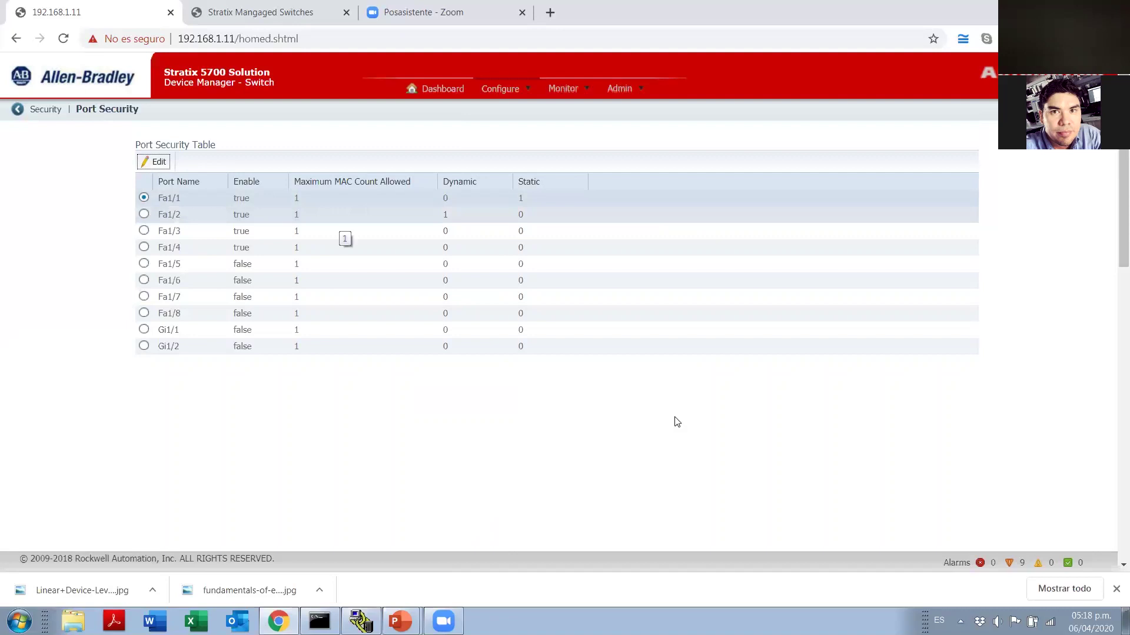
pyautogui.hotkey('alt', 'Tab')
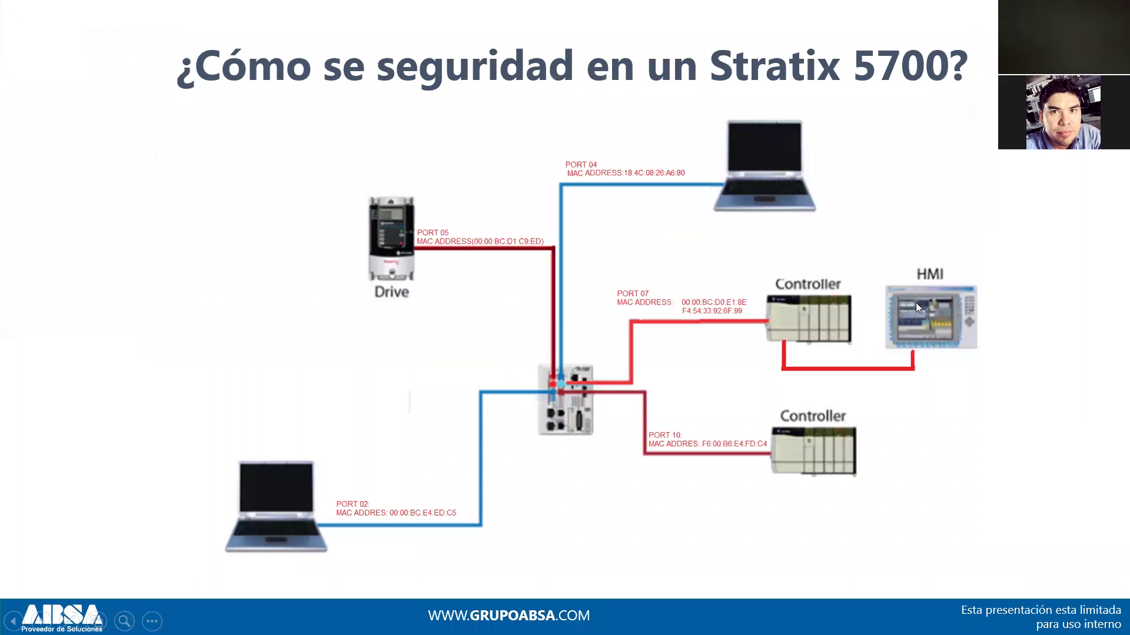
pyautogui.hotkey('alt', 'Tab')
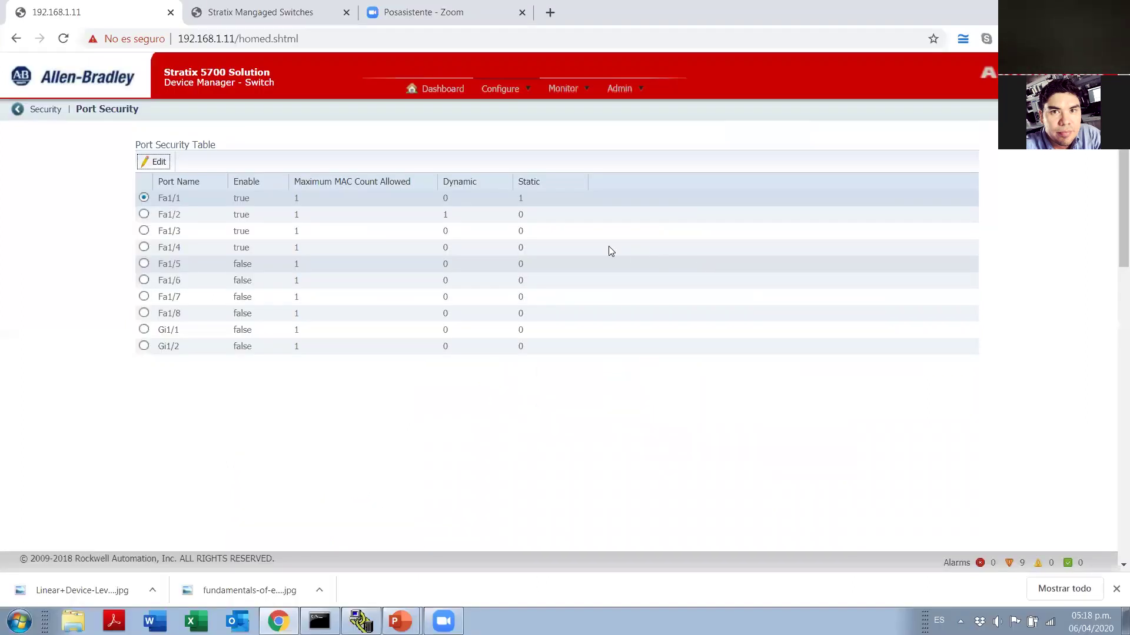
pyautogui.click(143, 214)
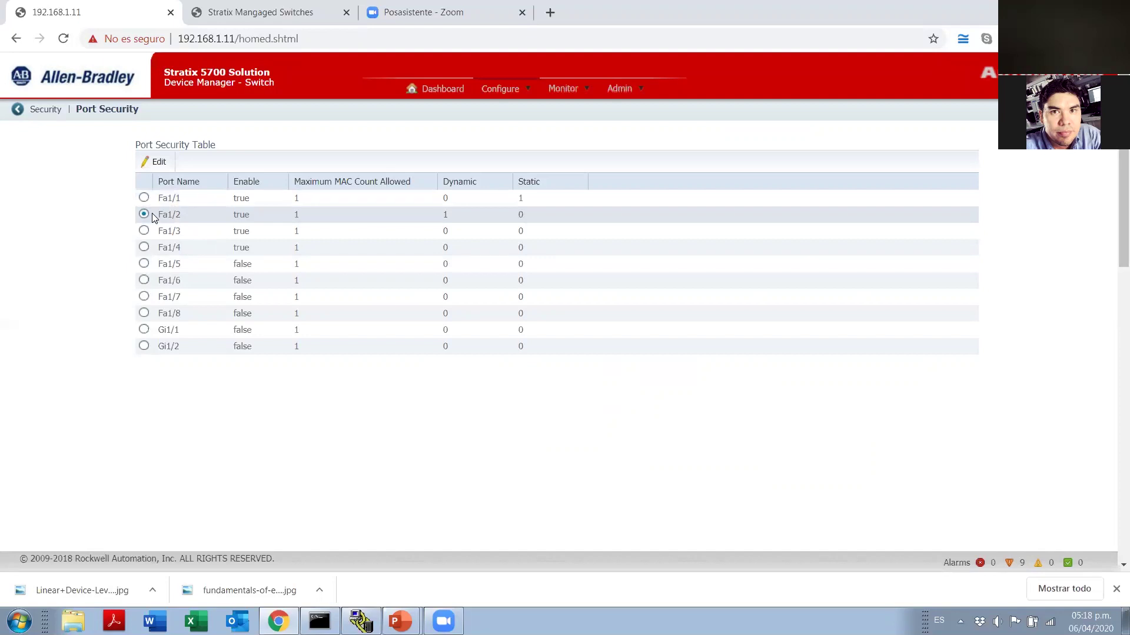
pyautogui.click(157, 163)
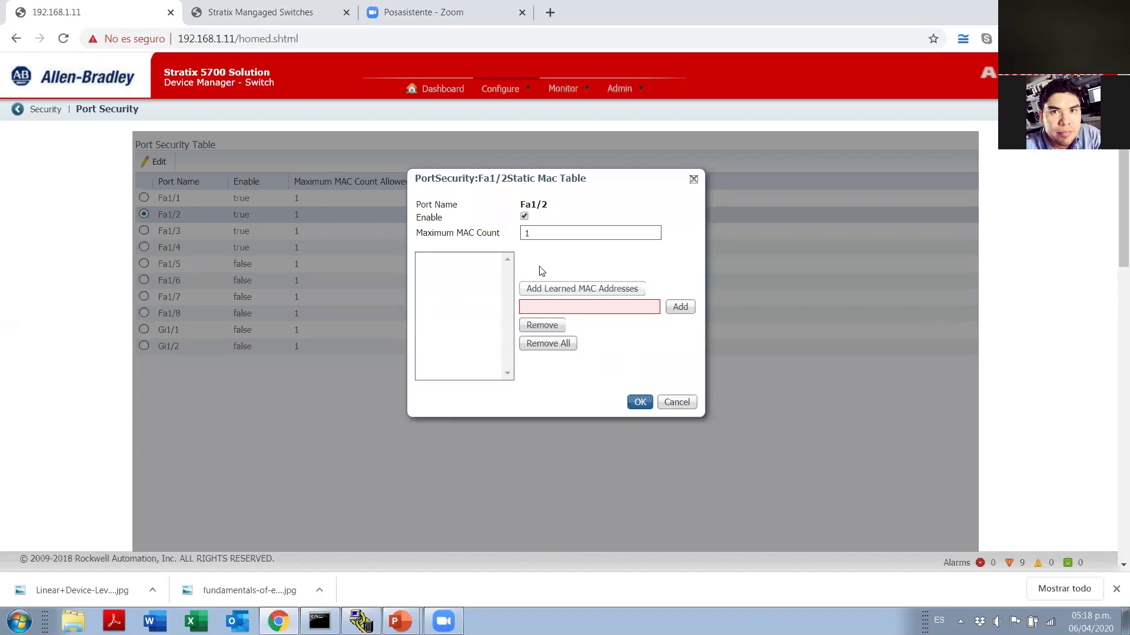
pyautogui.doubleClick(547, 232)
pyautogui.press('BackSpace')
pyautogui.write('2')
pyautogui.click(577, 288)
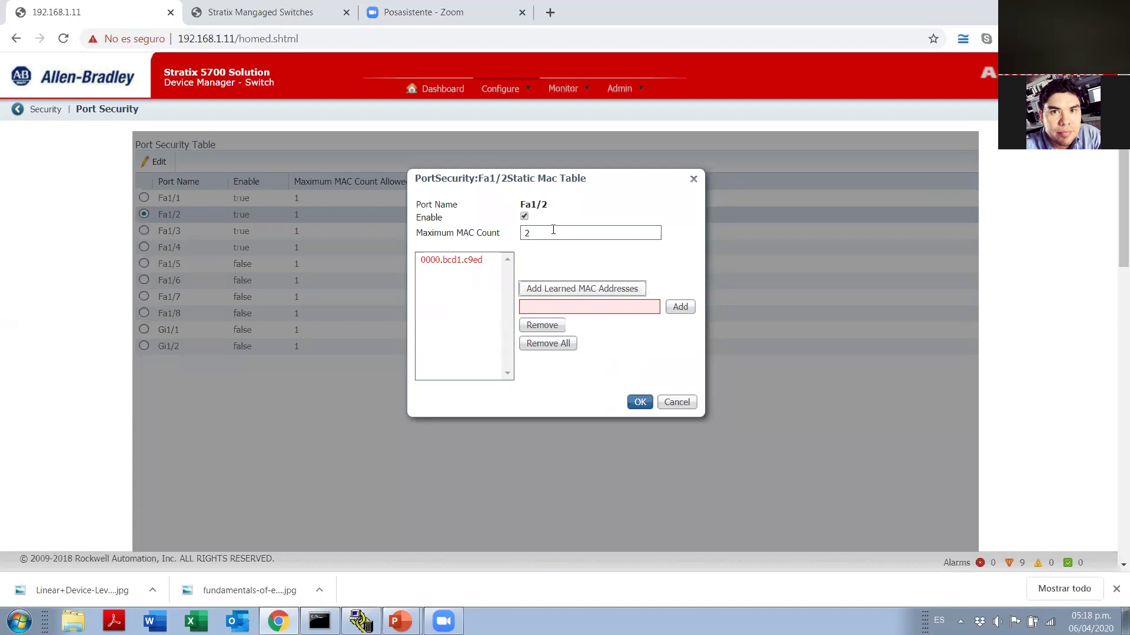
pyautogui.click(668, 401)
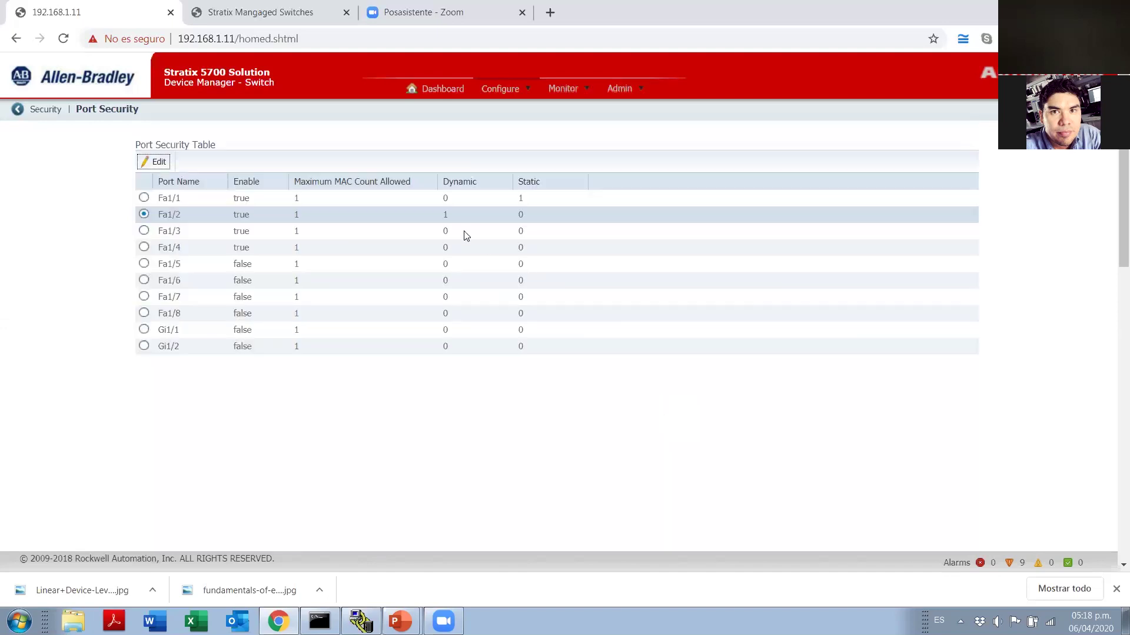
# Set Fa1/2's Smartport role to Multiport Automation Device, save, and go to Port Security
pyautogui.click(497, 92)
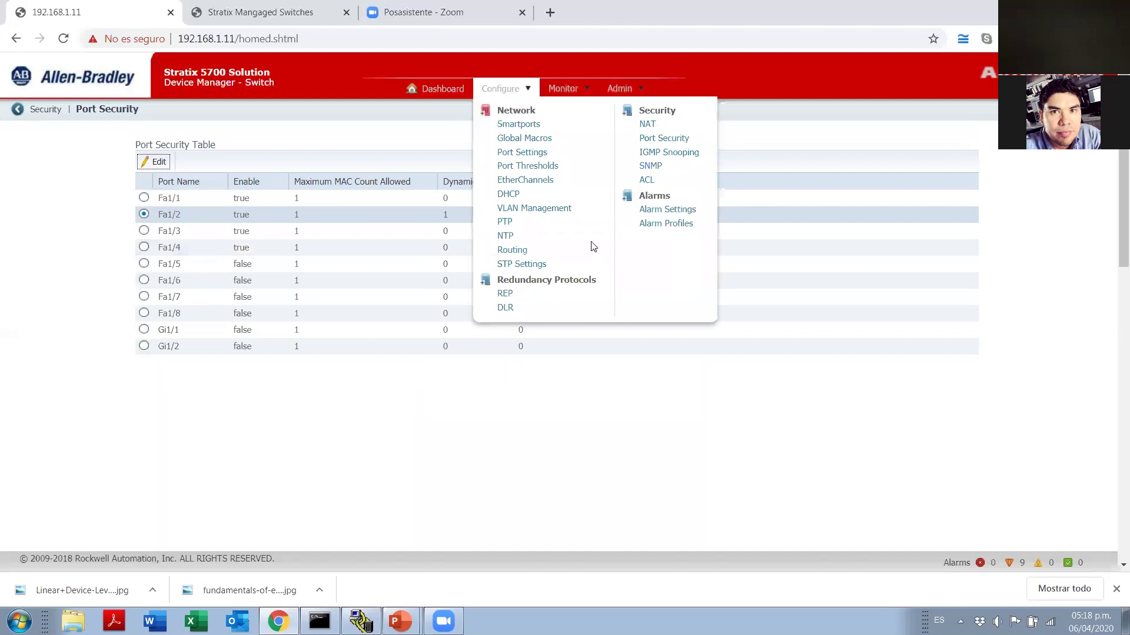
pyautogui.click(523, 125)
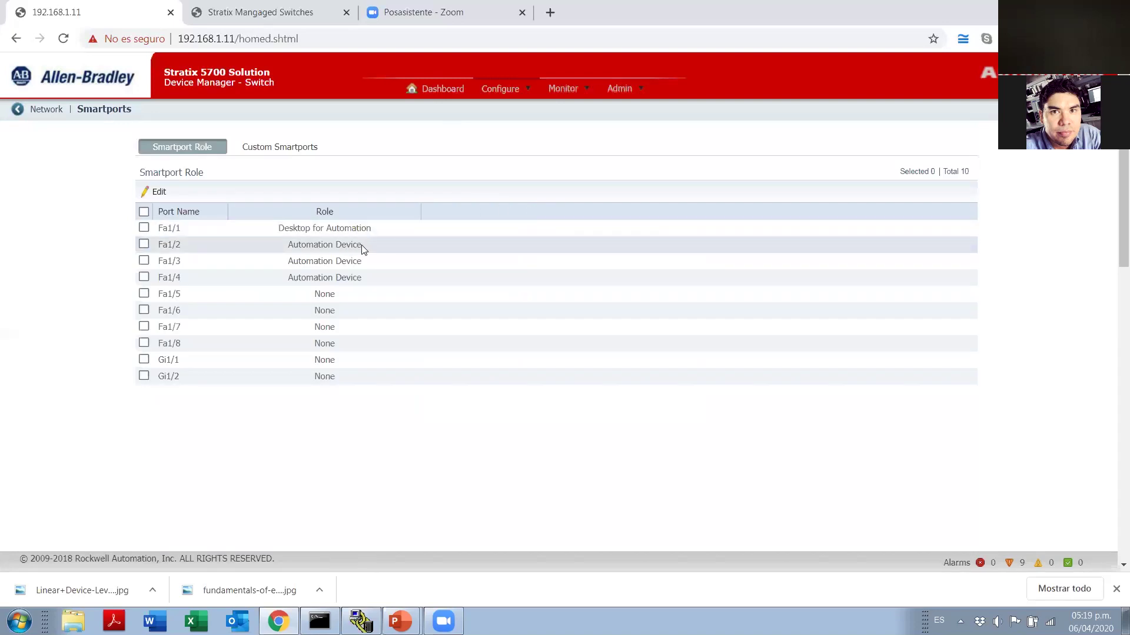
pyautogui.click(143, 245)
pyautogui.doubleClick(390, 242)
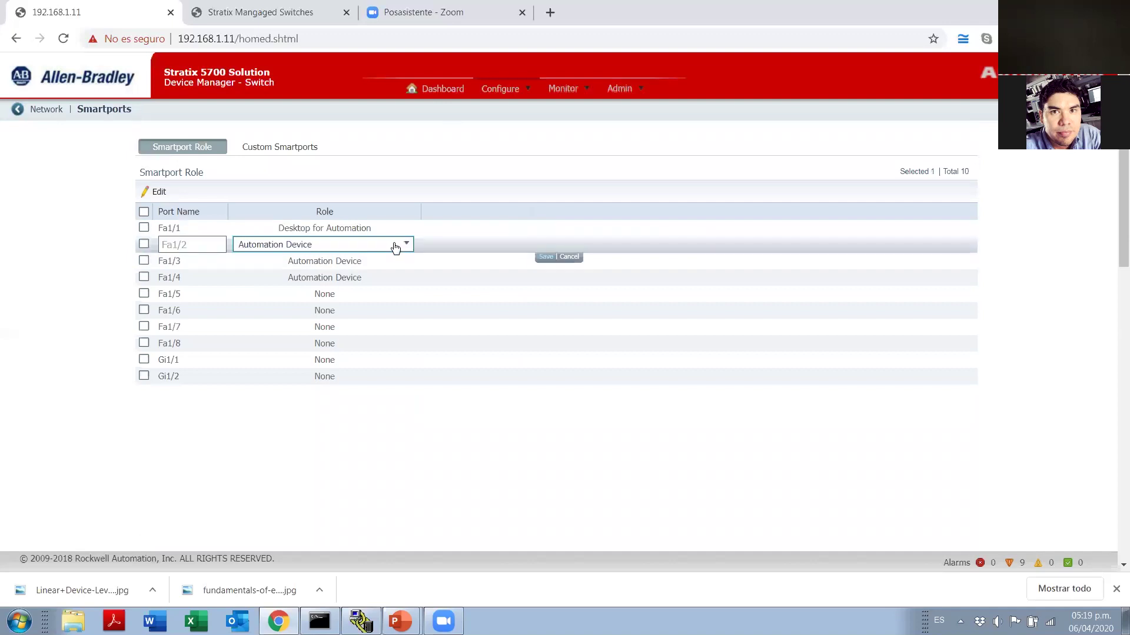
pyautogui.click(405, 243)
pyautogui.click(370, 278)
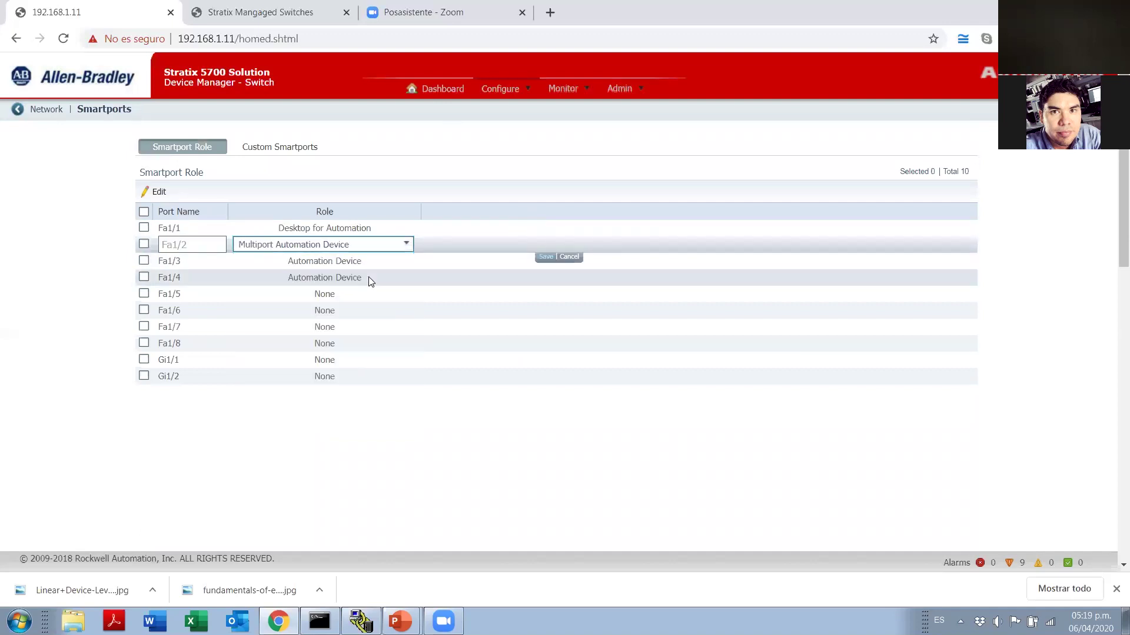
pyautogui.click(545, 256)
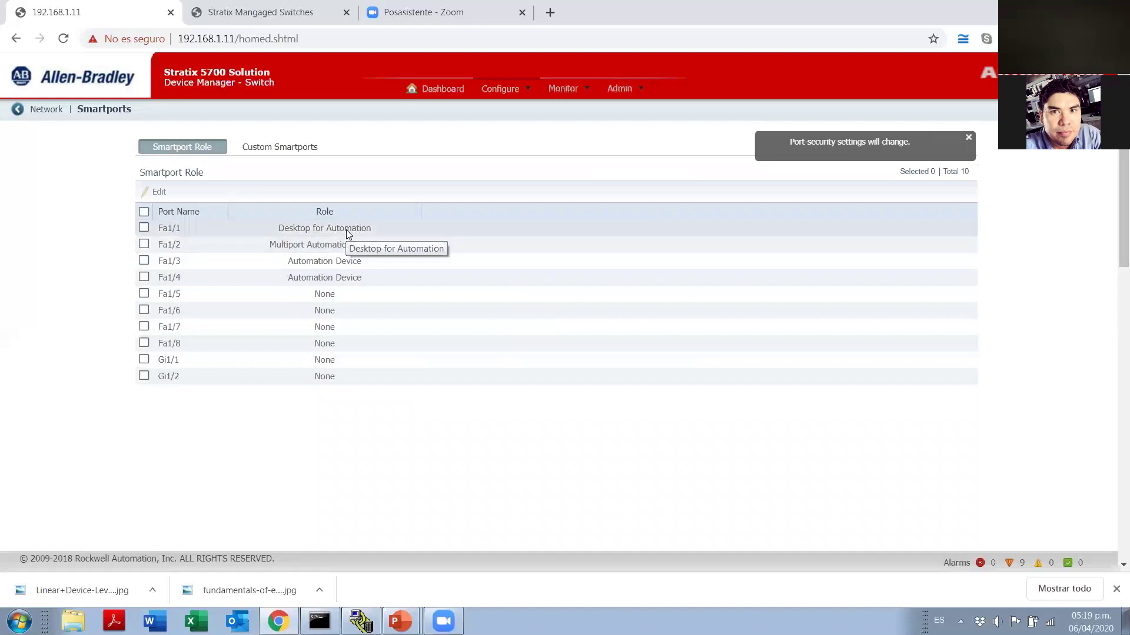
pyautogui.click(534, 86)
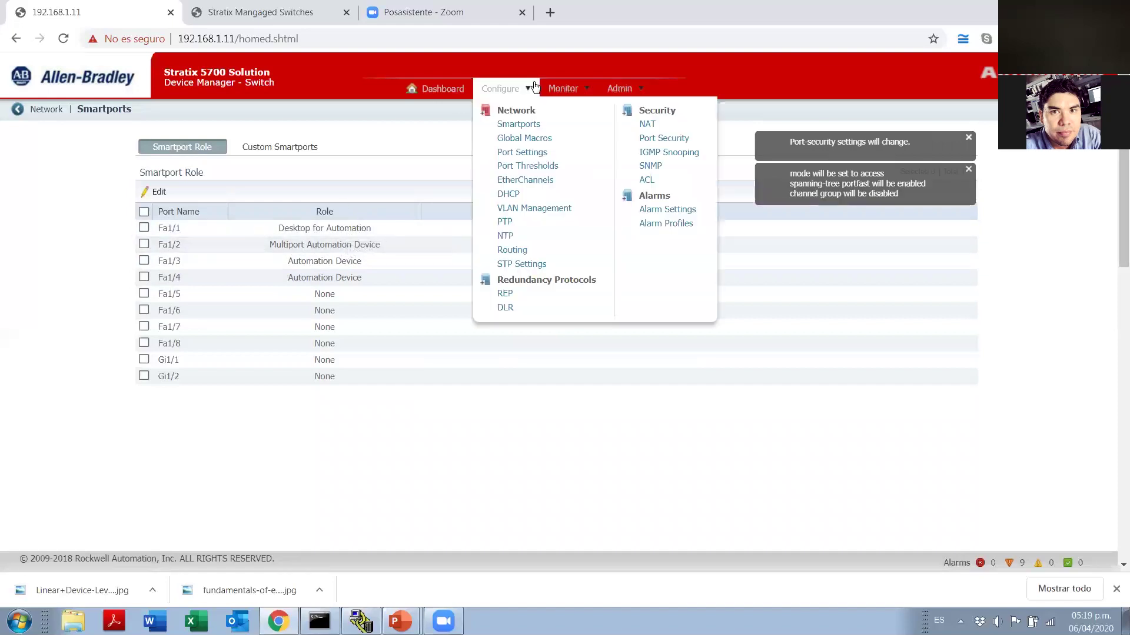
pyautogui.click(658, 140)
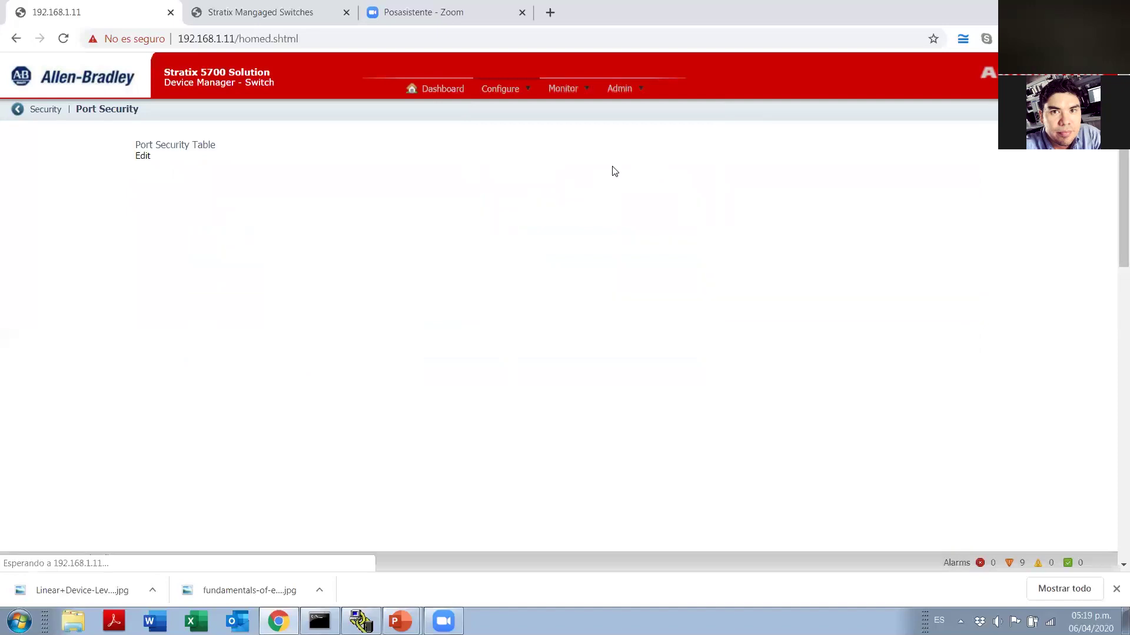
# On Fa1/2, add learned MAC 001d.9cdc.731b, set maximum MAC count 2, and enable security
pyautogui.click(144, 214)
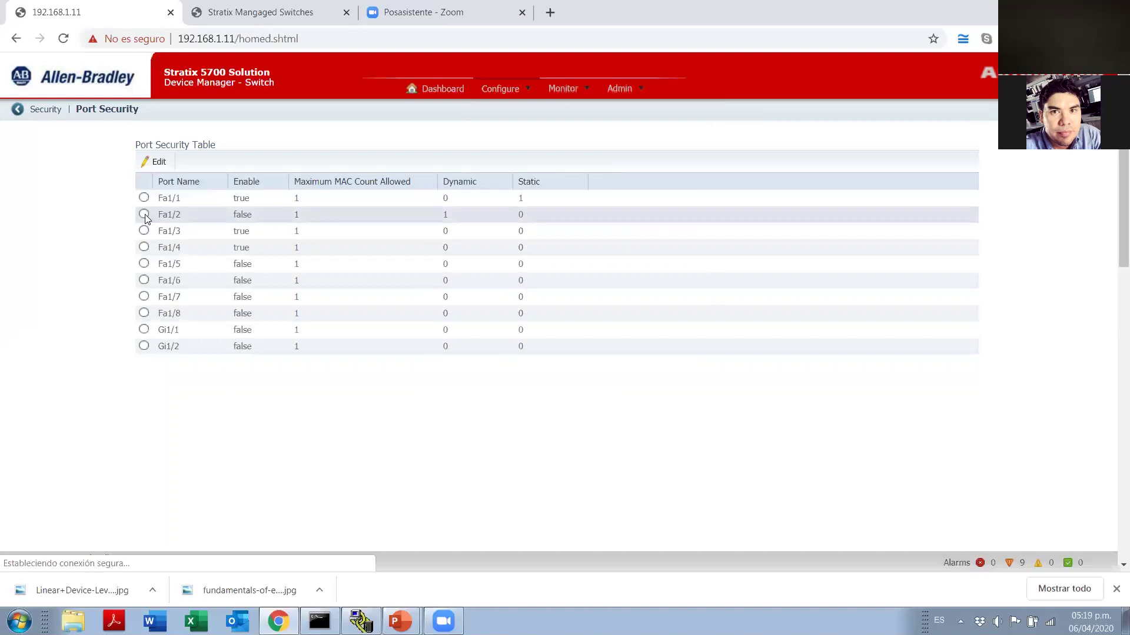
pyautogui.click(165, 167)
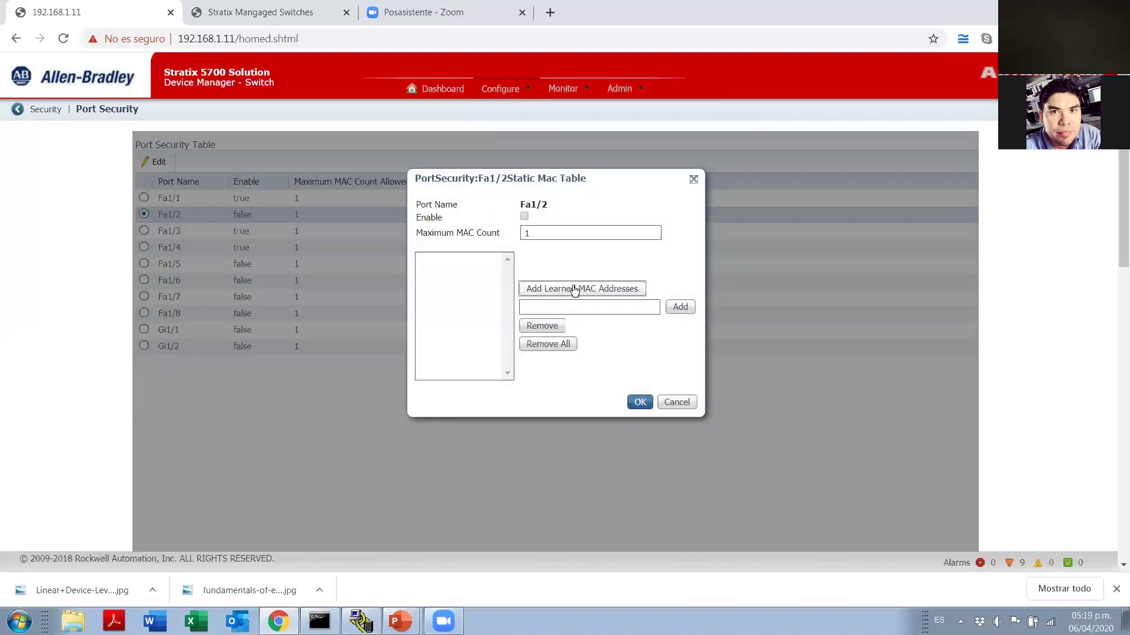
pyautogui.click(575, 289)
pyautogui.write('2')
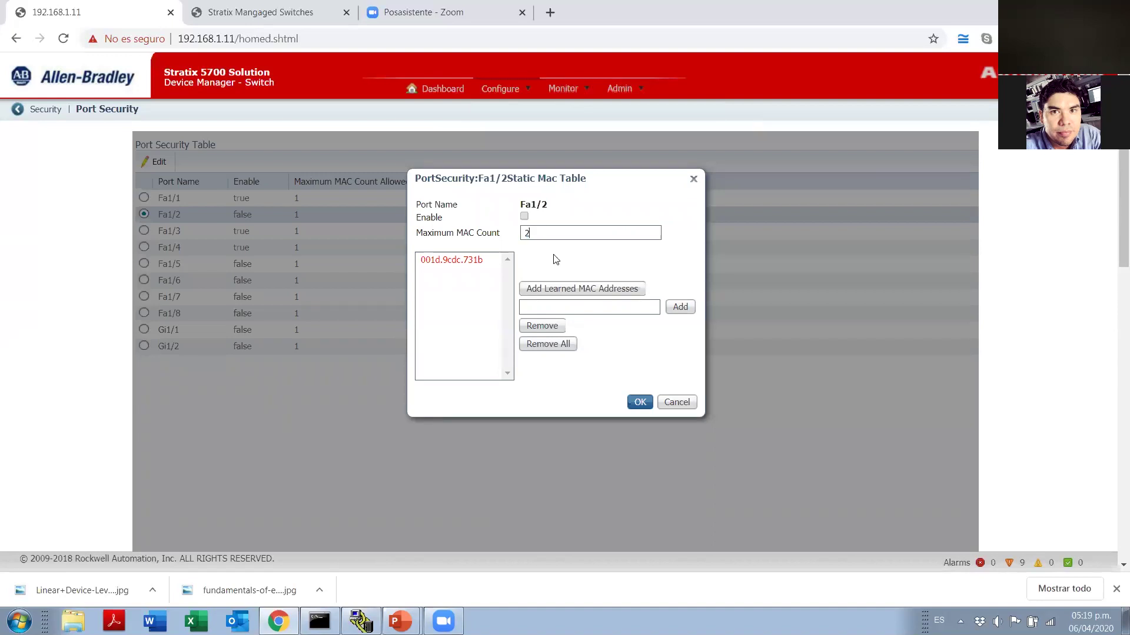
pyautogui.click(595, 288)
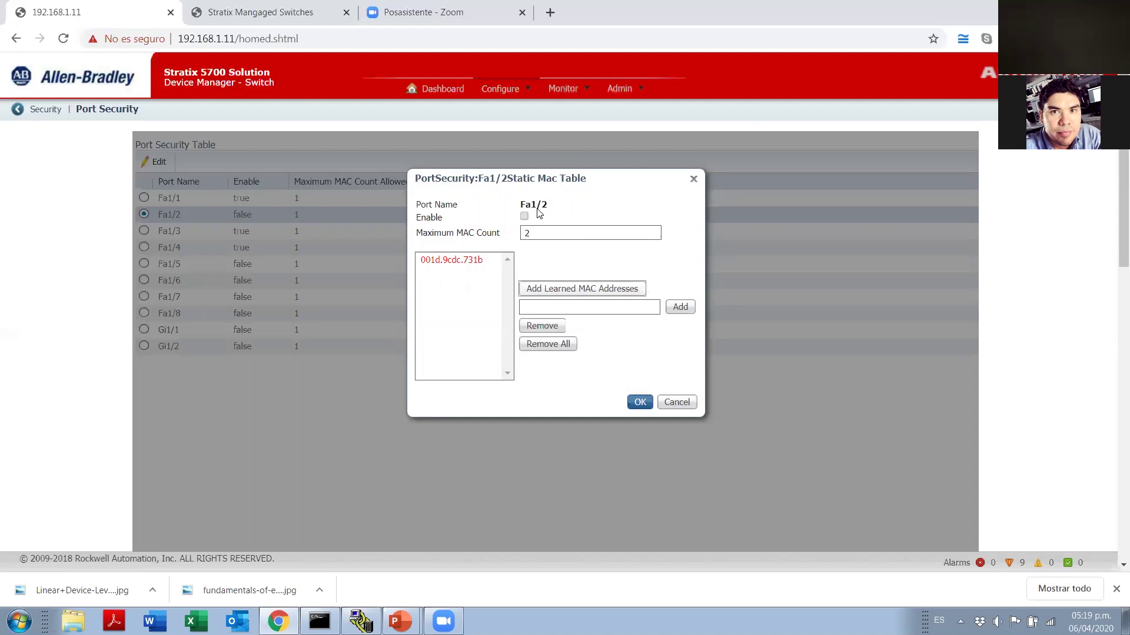
pyautogui.click(524, 216)
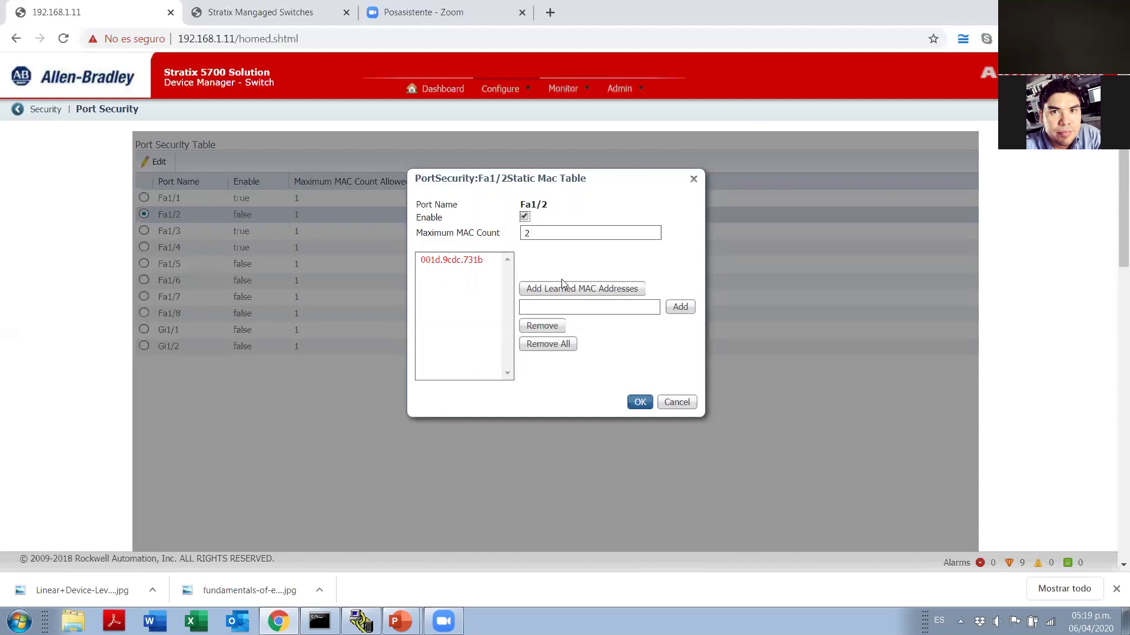
pyautogui.click(562, 290)
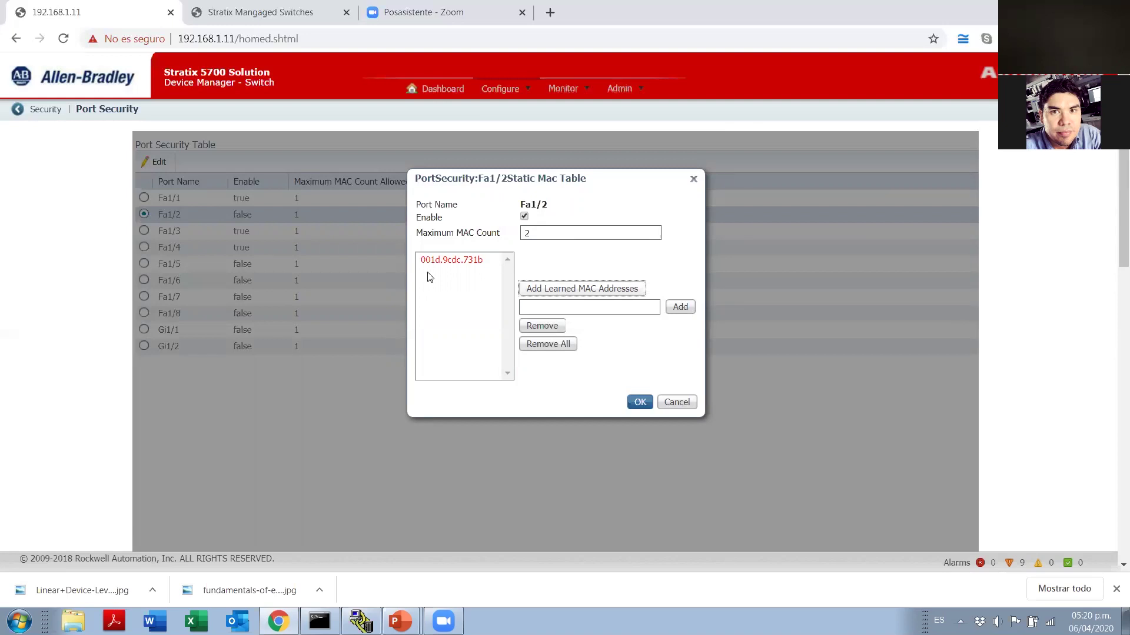
pyautogui.click(454, 261)
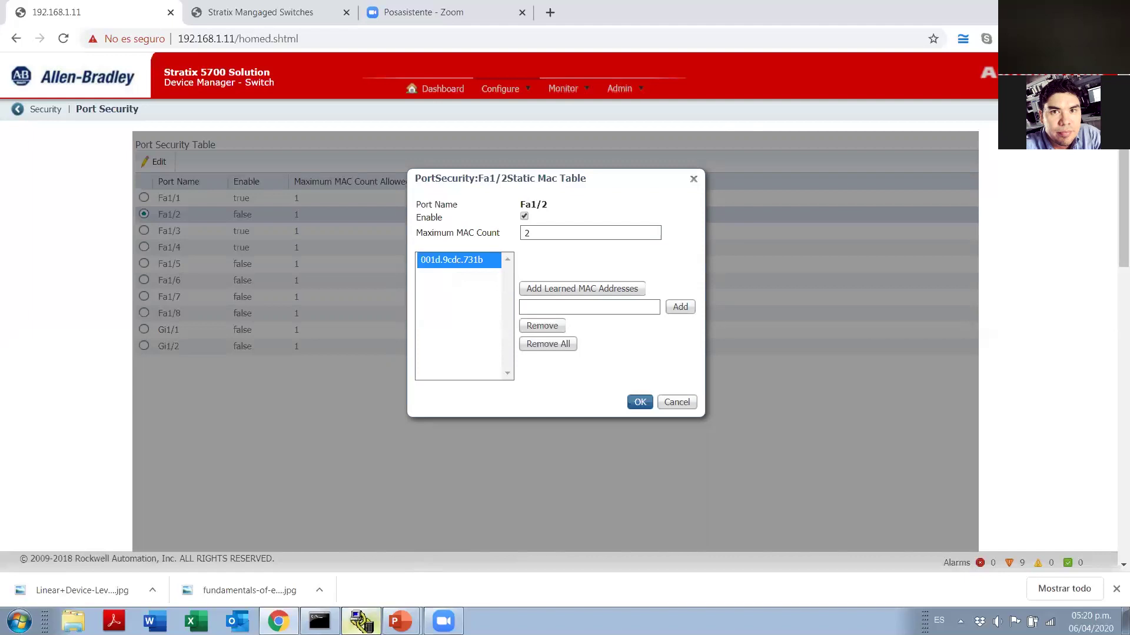
# In RSLinx Classic, bring up Module Configuration for the USB-connected Controller_01
pyautogui.click(361, 621)
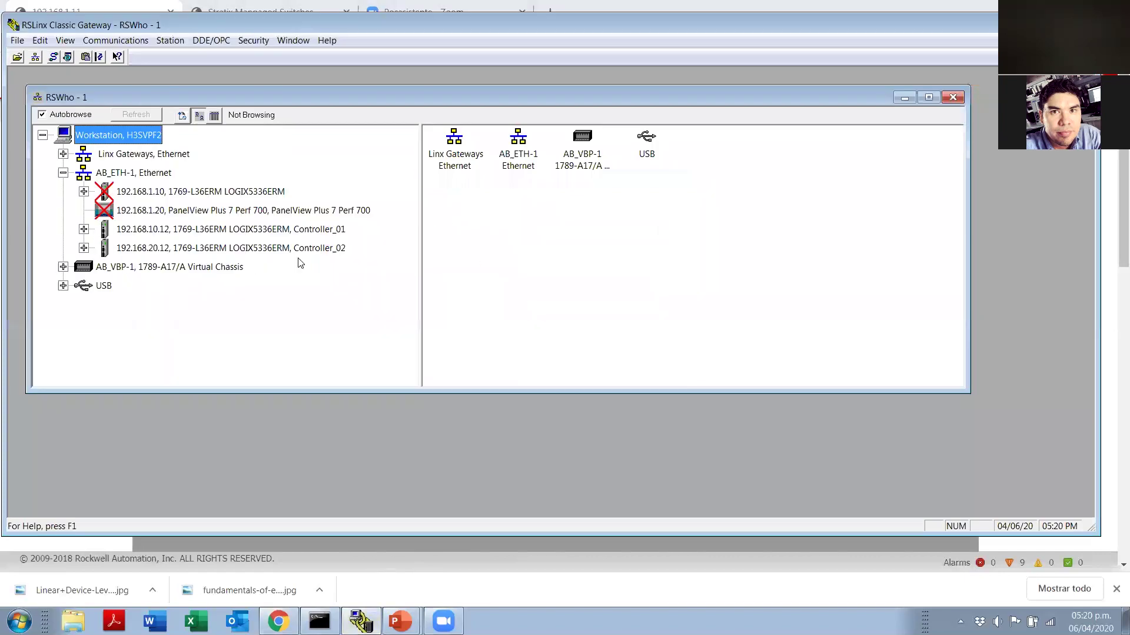
pyautogui.click(63, 286)
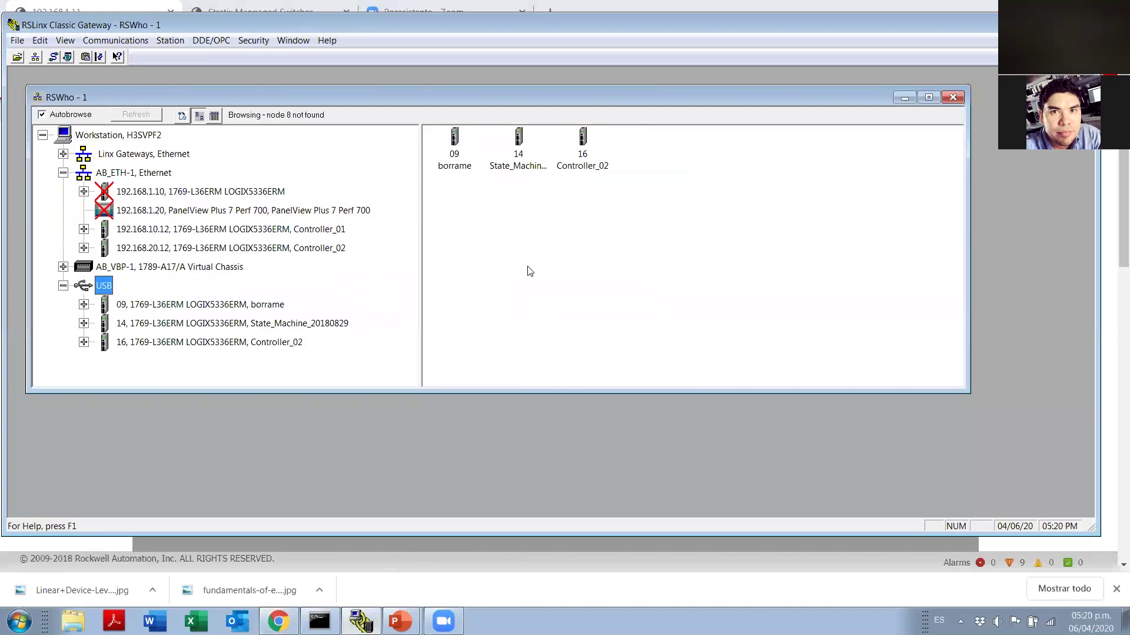
pyautogui.click(516, 163)
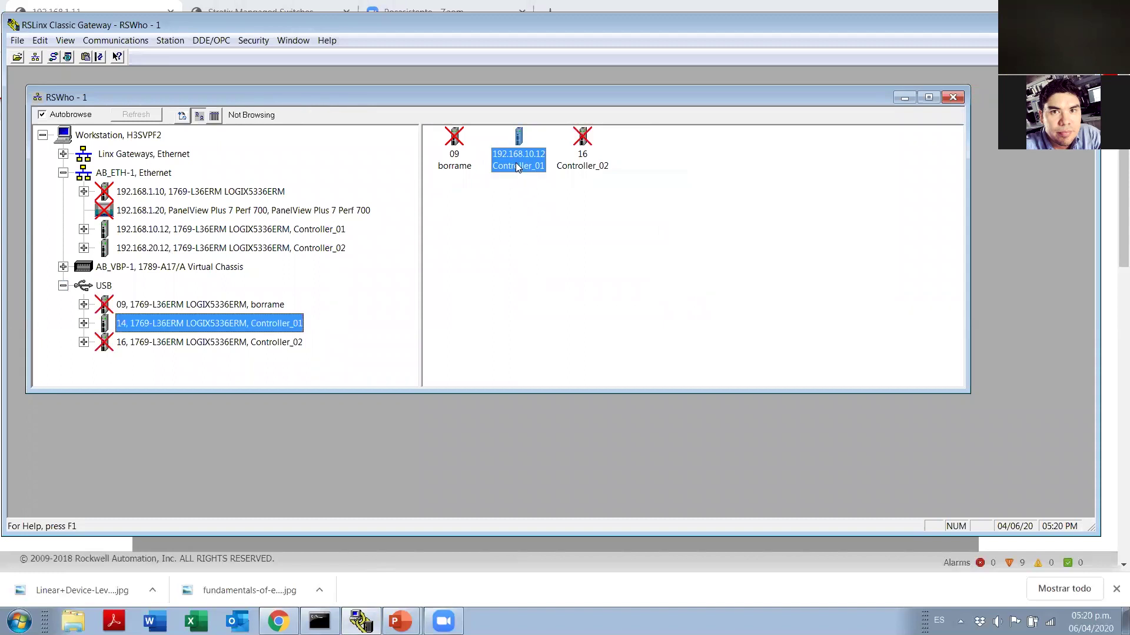
pyautogui.rightClick(523, 147)
pyautogui.click(520, 140)
pyautogui.rightClick(520, 141)
pyautogui.click(171, 323)
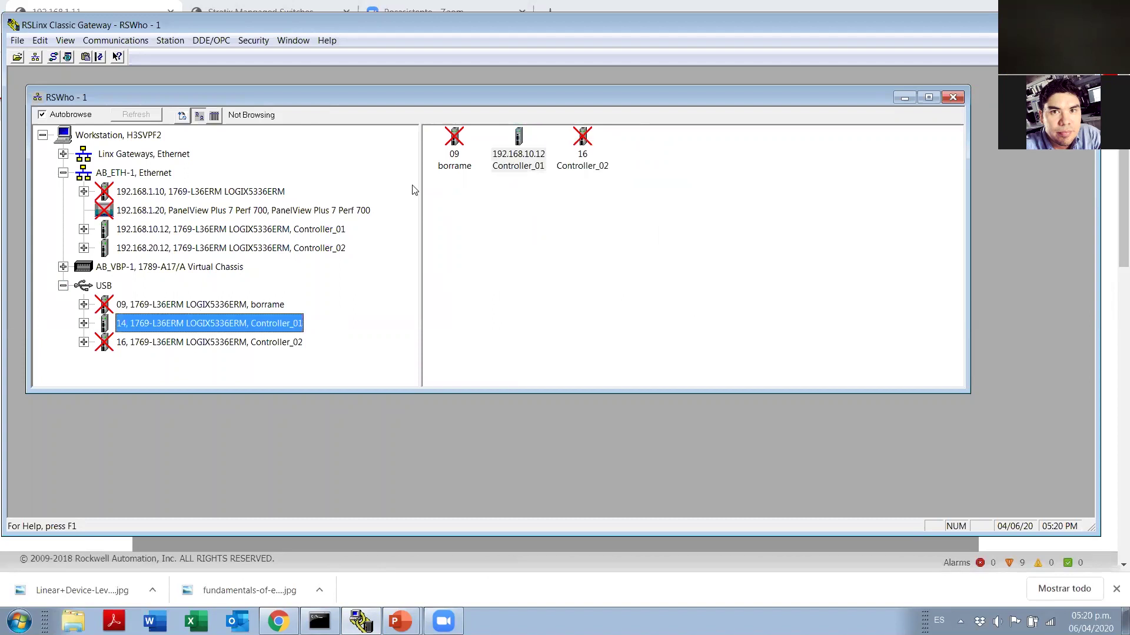
pyautogui.click(519, 140)
pyautogui.rightClick(519, 139)
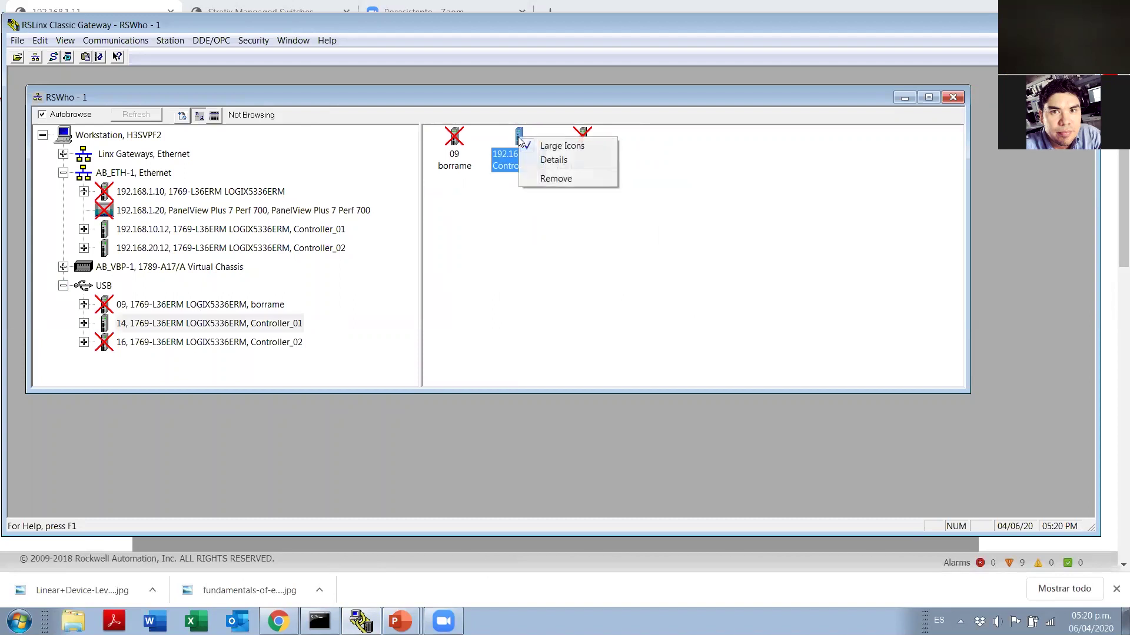
pyautogui.click(479, 260)
pyautogui.rightClick(141, 327)
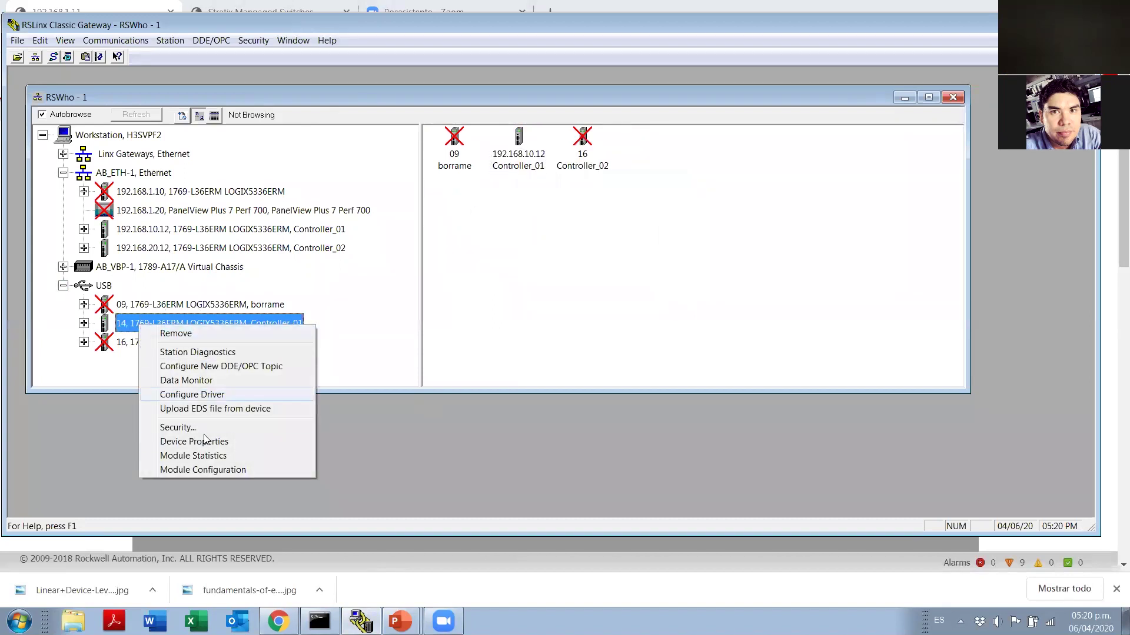
pyautogui.click(211, 469)
# Change the IP address's third octet to 1, clear the gateway, and apply
pyautogui.click(411, 150)
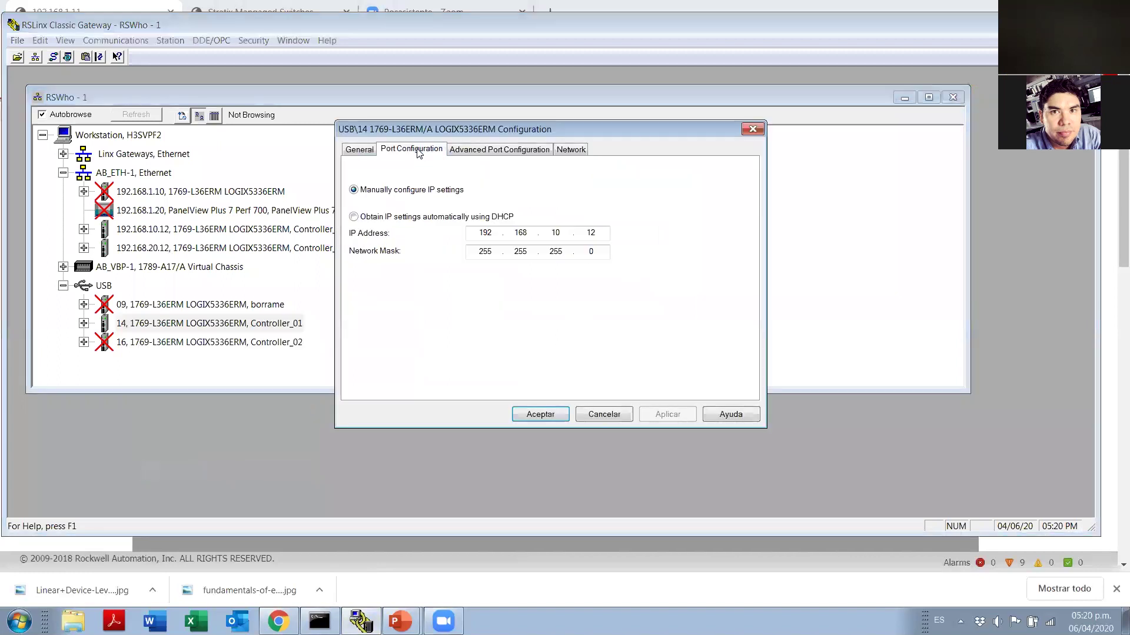
pyautogui.doubleClick(545, 236)
pyautogui.write('1')
pyautogui.click(560, 271)
pyautogui.press('.')
pyautogui.press('BackSpace')
pyautogui.press('BackSpace')
pyautogui.press('BackSpace')
pyautogui.press('BackSpace')
pyautogui.press('BackSpace')
pyautogui.press('BackSpace')
pyautogui.press('BackSpace')
pyautogui.press('BackSpace')
pyautogui.press('BackSpace')
pyautogui.press('BackSpace')
pyautogui.press('BackSpace')
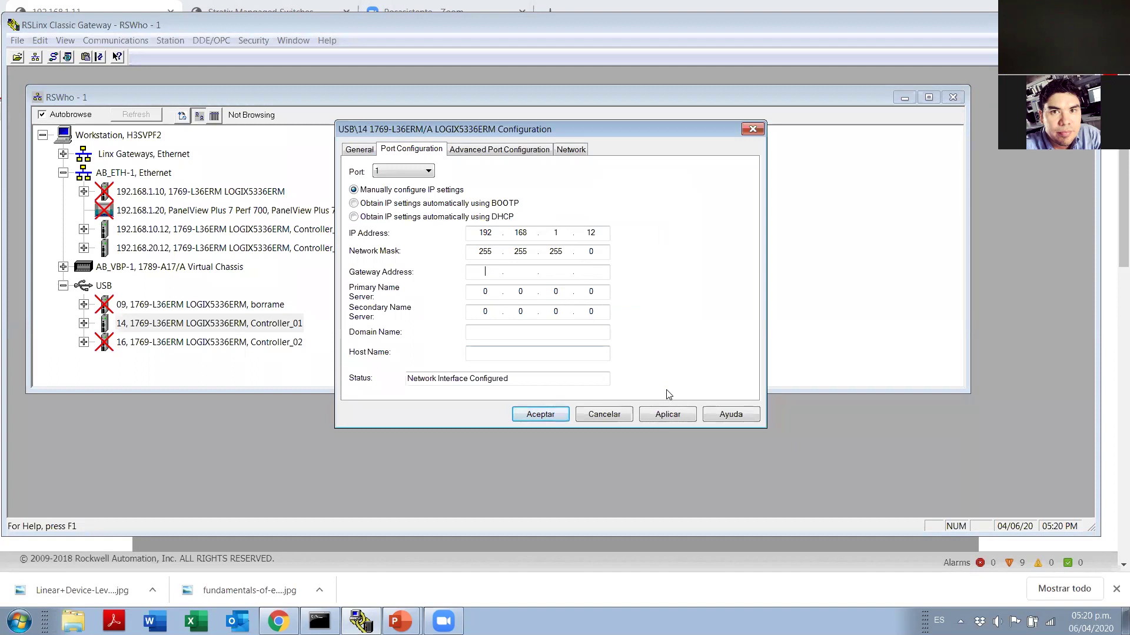
pyautogui.click(667, 414)
pyautogui.click(606, 373)
pyautogui.click(541, 415)
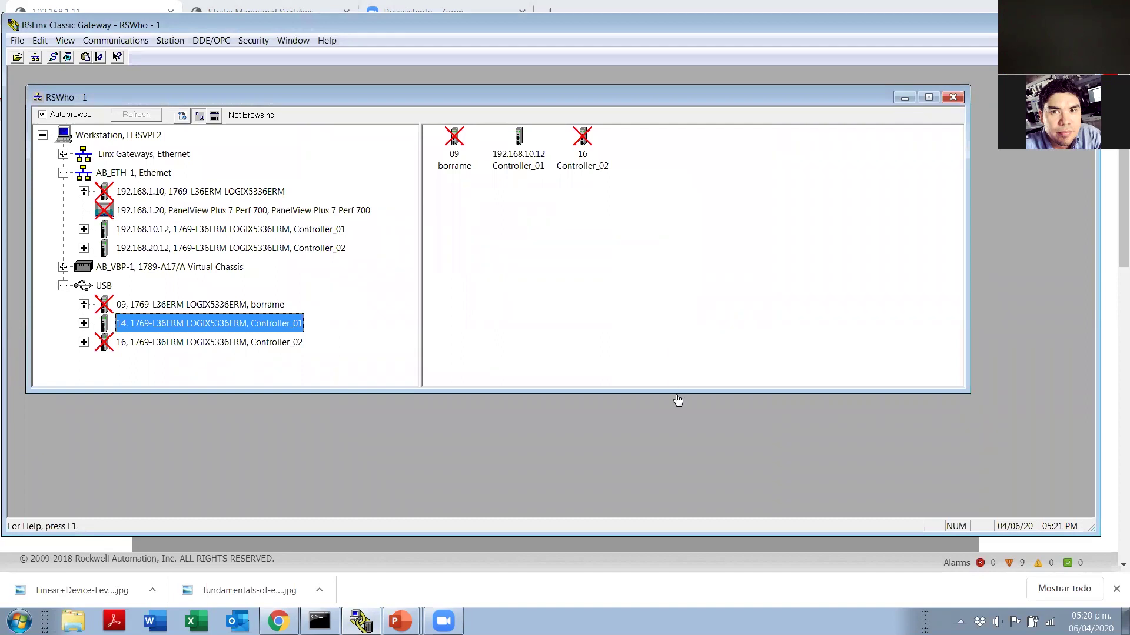
# Reopen Module Configuration, correct the last octet so the IP reads 192.168.1.10, and apply
pyautogui.hotkey('alt', 'Tab')
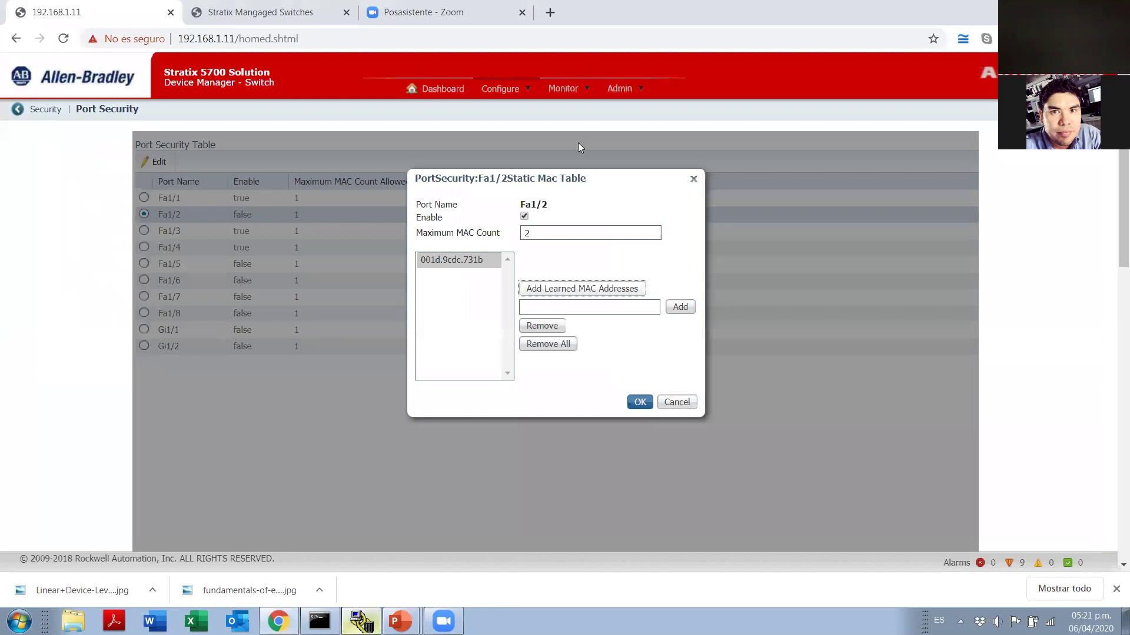
pyautogui.hotkey('alt', 'Tab')
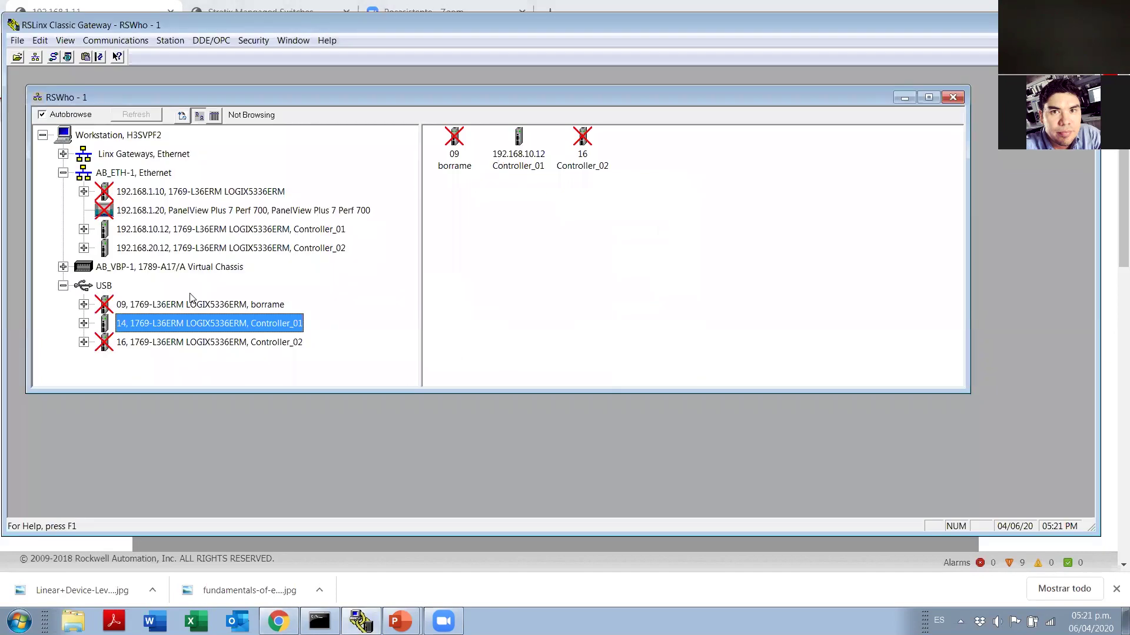
pyautogui.rightClick(167, 325)
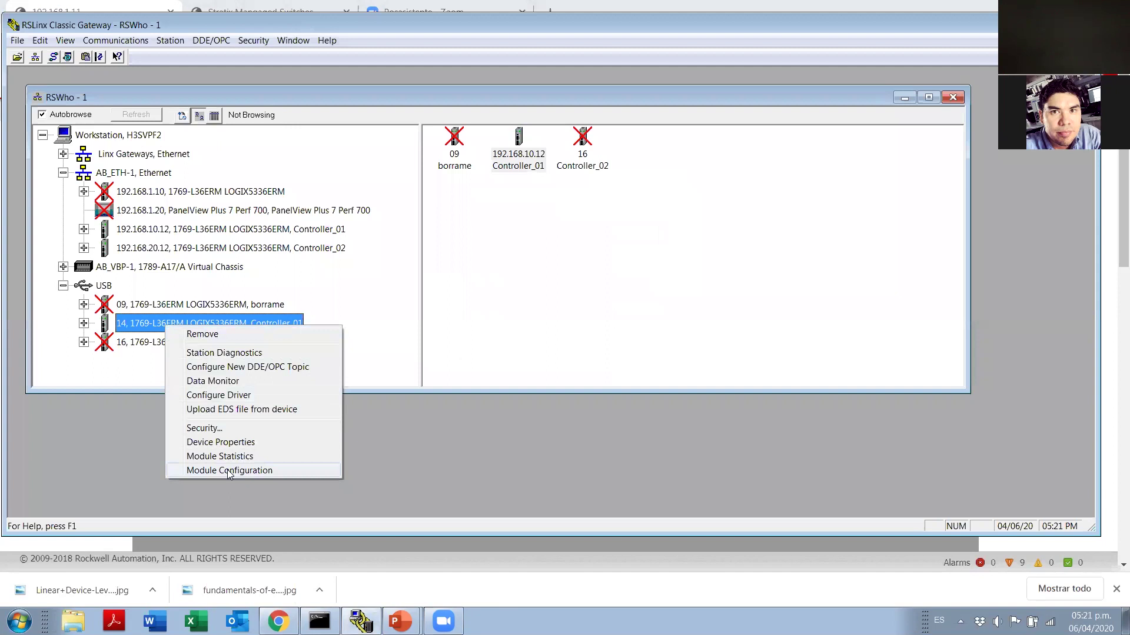
pyautogui.click(229, 471)
pyautogui.click(437, 150)
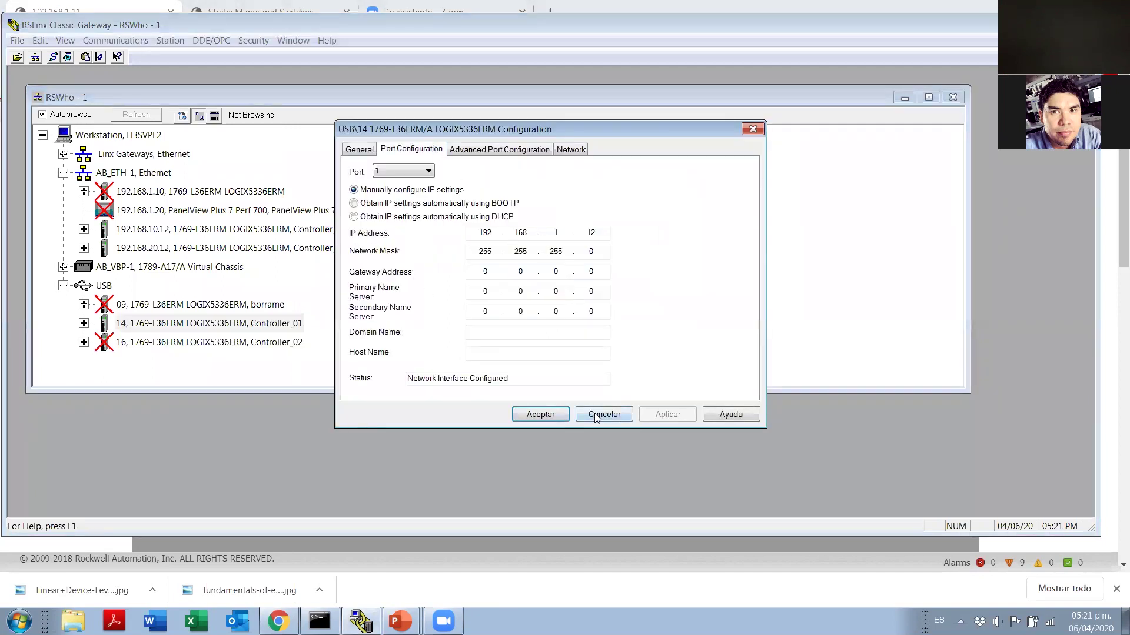
pyautogui.click(600, 233)
pyautogui.press('BackSpace')
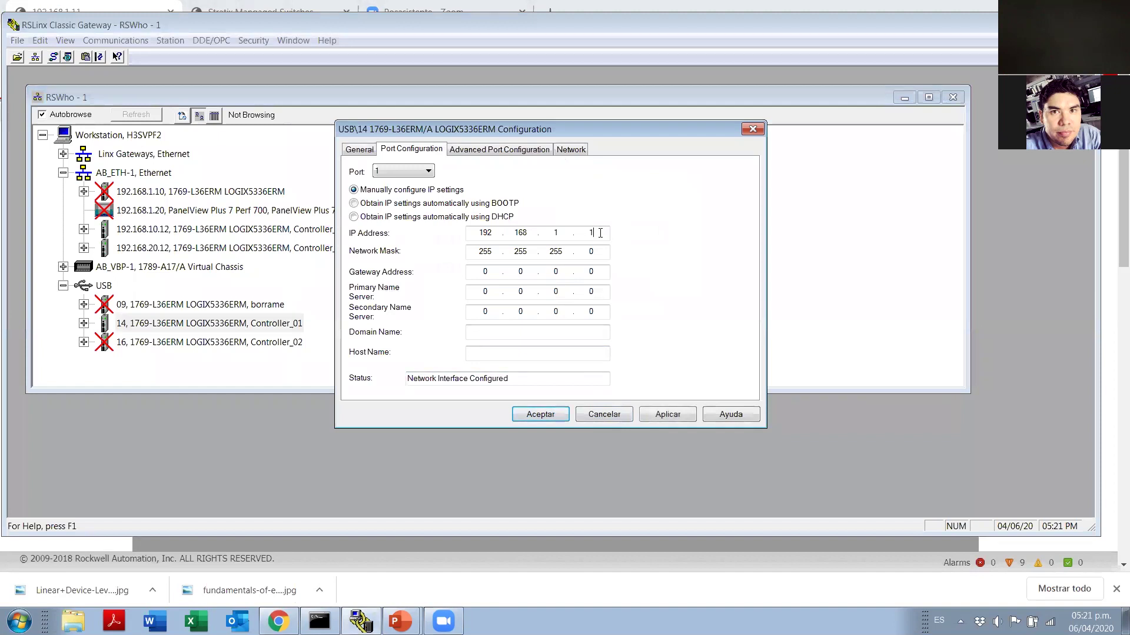
pyautogui.write('0')
pyautogui.click(648, 418)
pyautogui.click(621, 375)
pyautogui.click(523, 415)
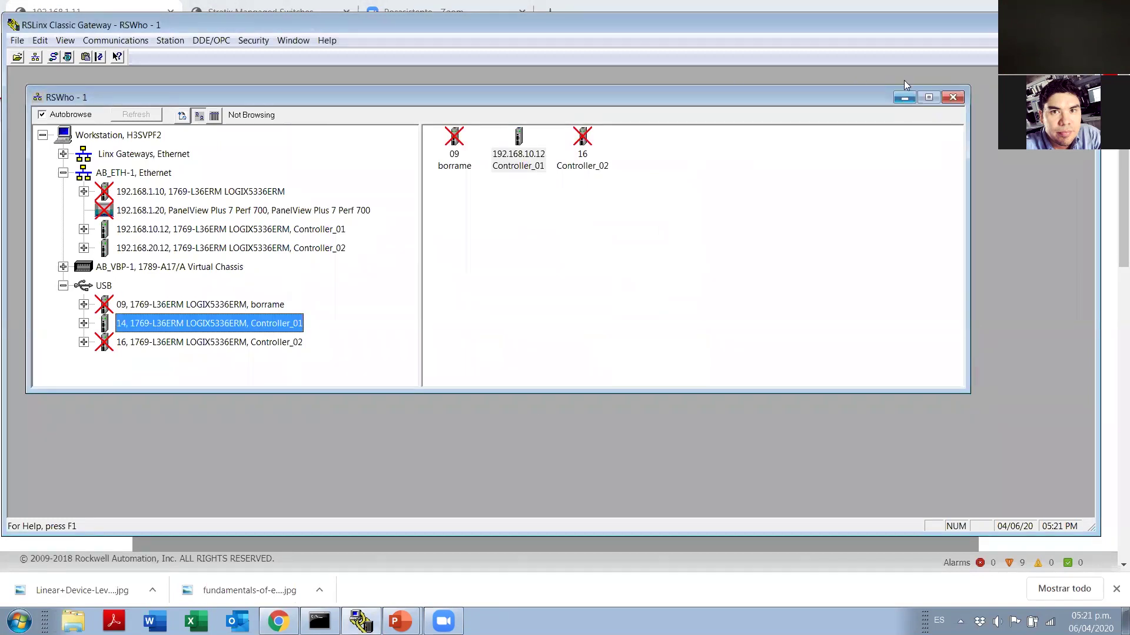
pyautogui.hotkey('alt', 'Tab')
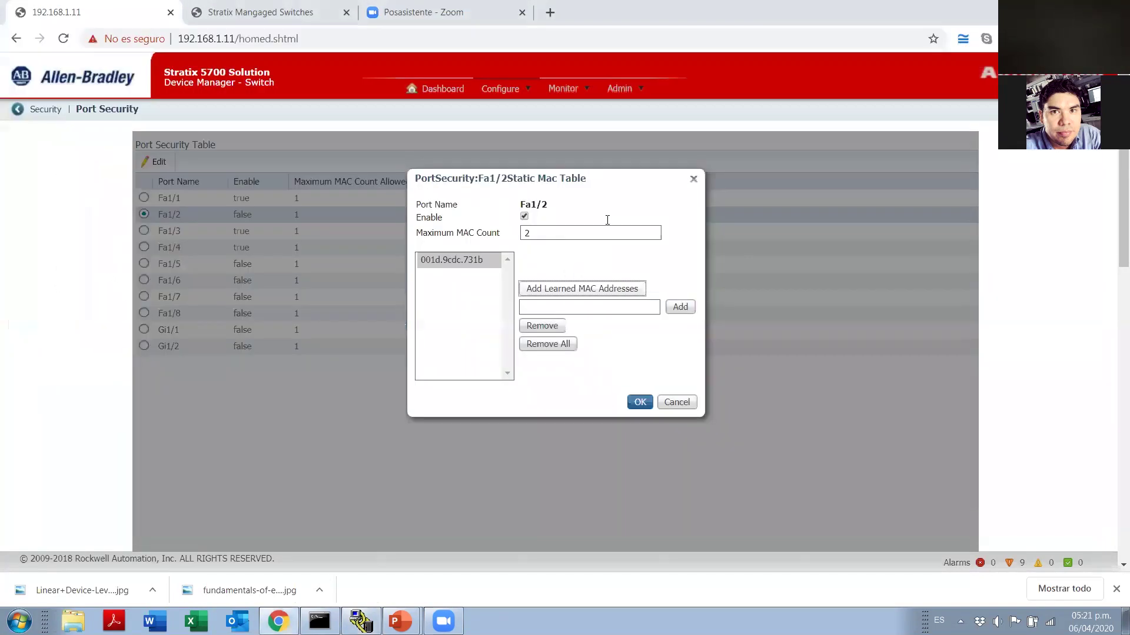
# Try enabling Fa1/2 security with maximum MAC count 2, then discard the changes
pyautogui.click(677, 402)
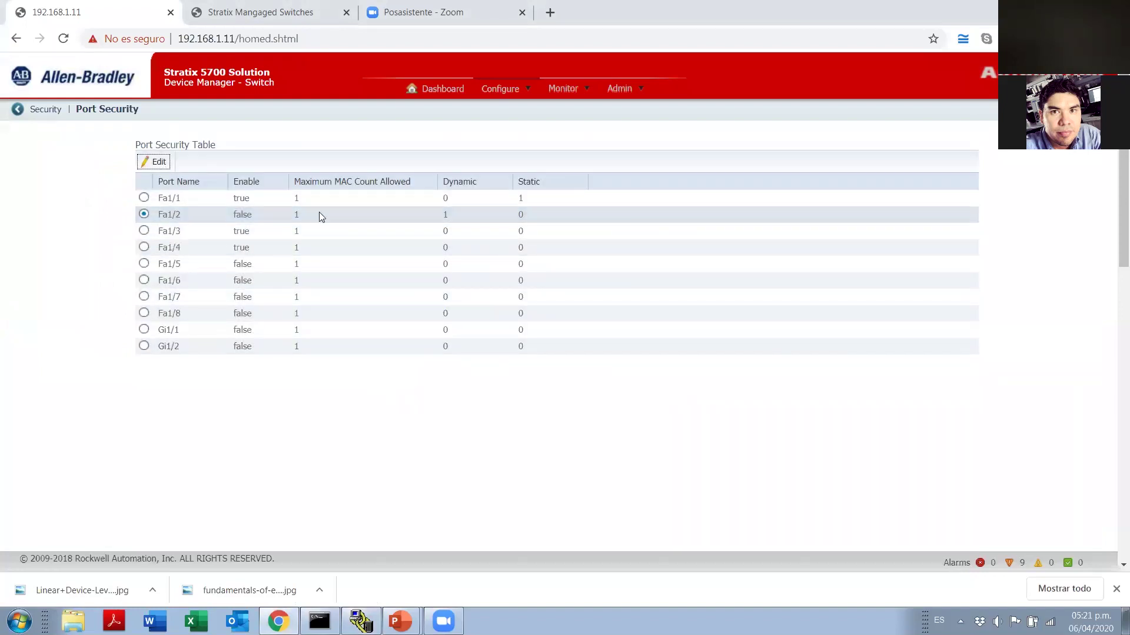
pyautogui.click(153, 161)
pyautogui.click(524, 216)
pyautogui.press('Tab')
pyautogui.write('2')
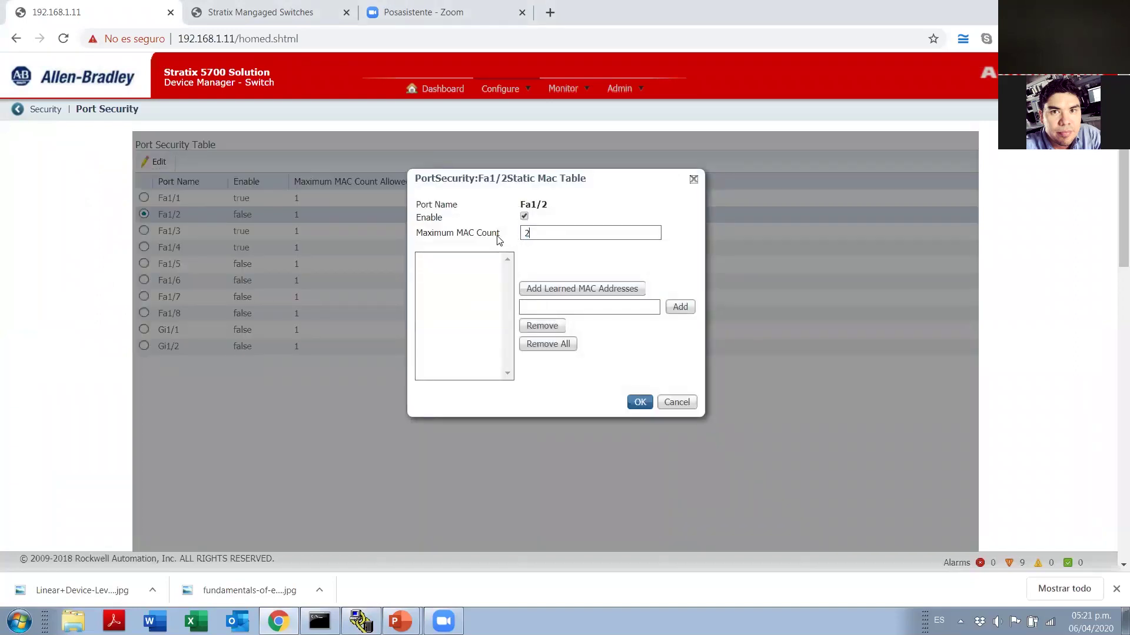
pyautogui.click(565, 290)
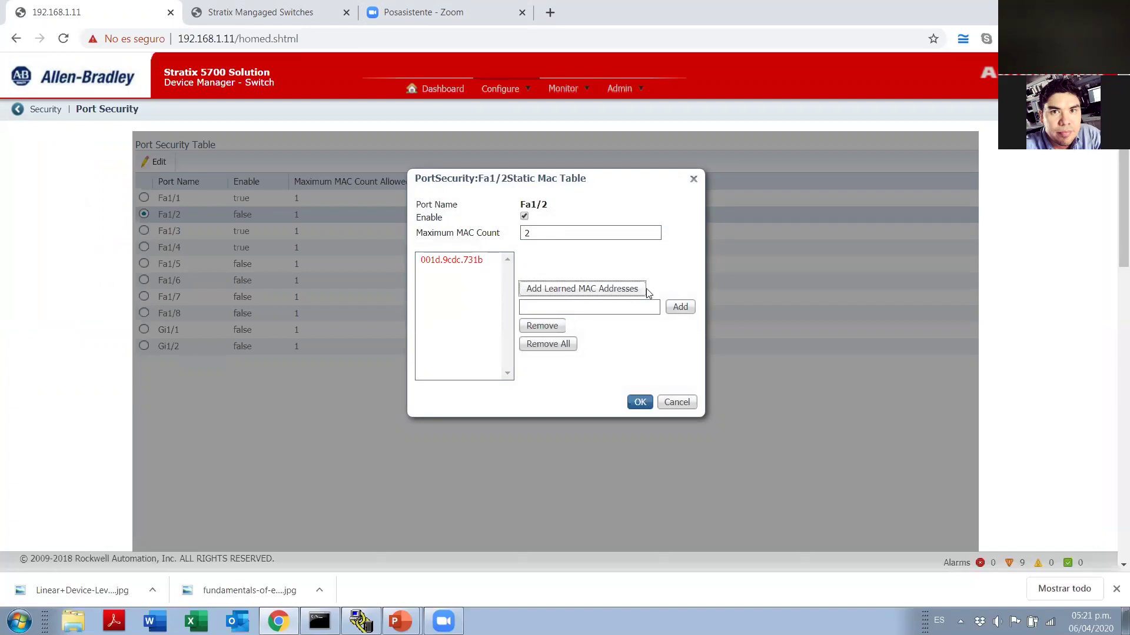
pyautogui.click(676, 403)
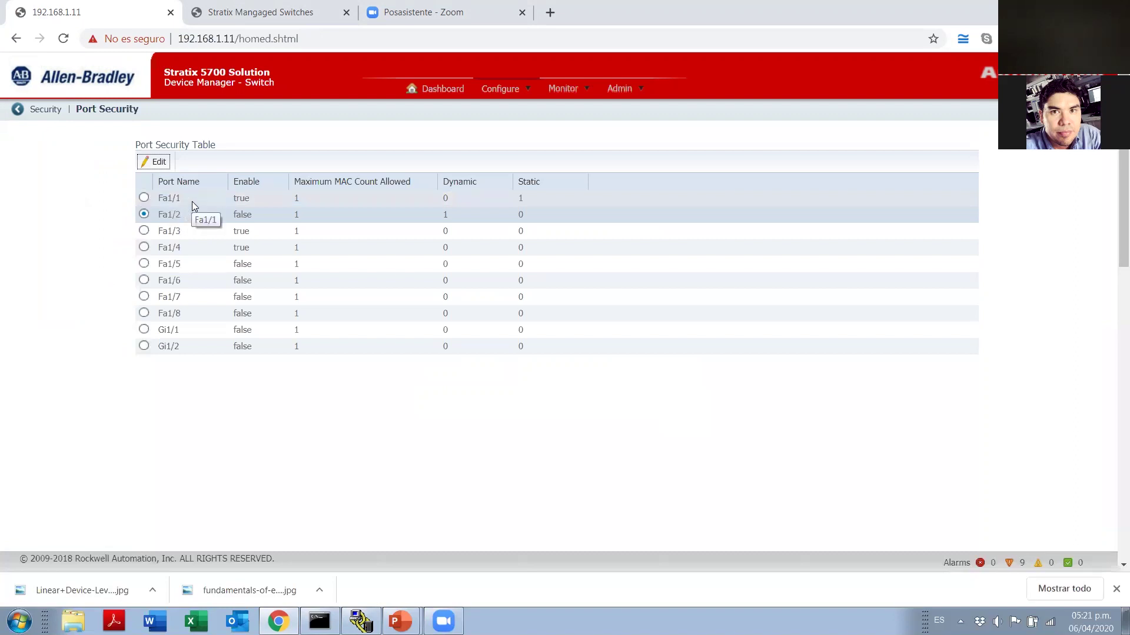
# Enable Fa1/2 port security with maximum MAC count 2, store the learned MAC statically, and save
pyautogui.click(157, 161)
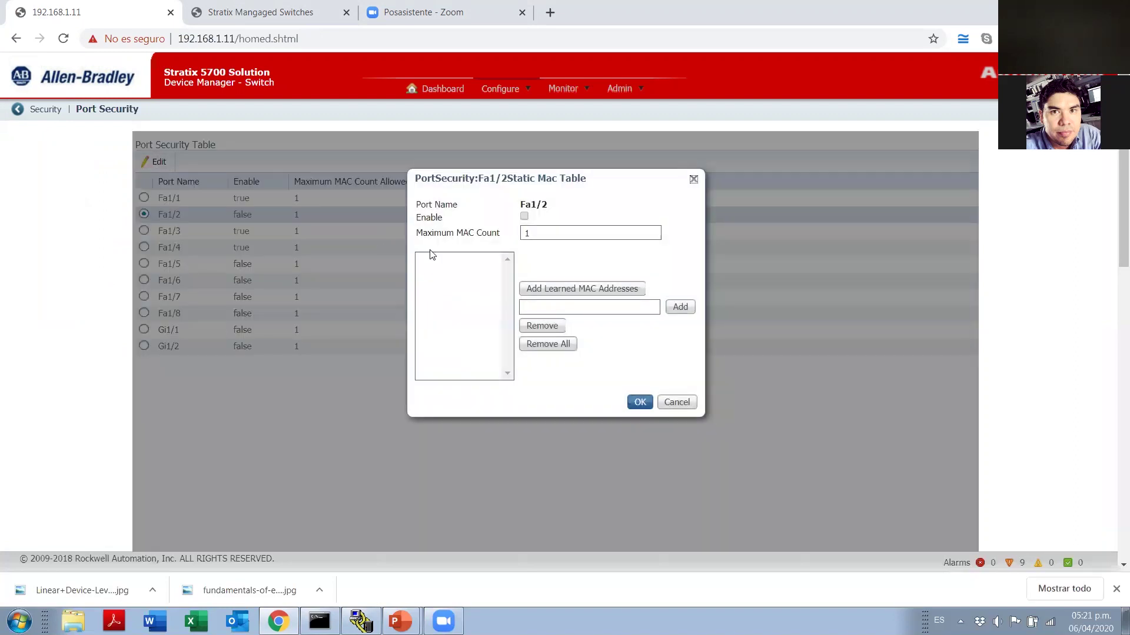
pyautogui.click(524, 216)
pyautogui.doubleClick(526, 233)
pyautogui.write('2')
pyautogui.click(589, 294)
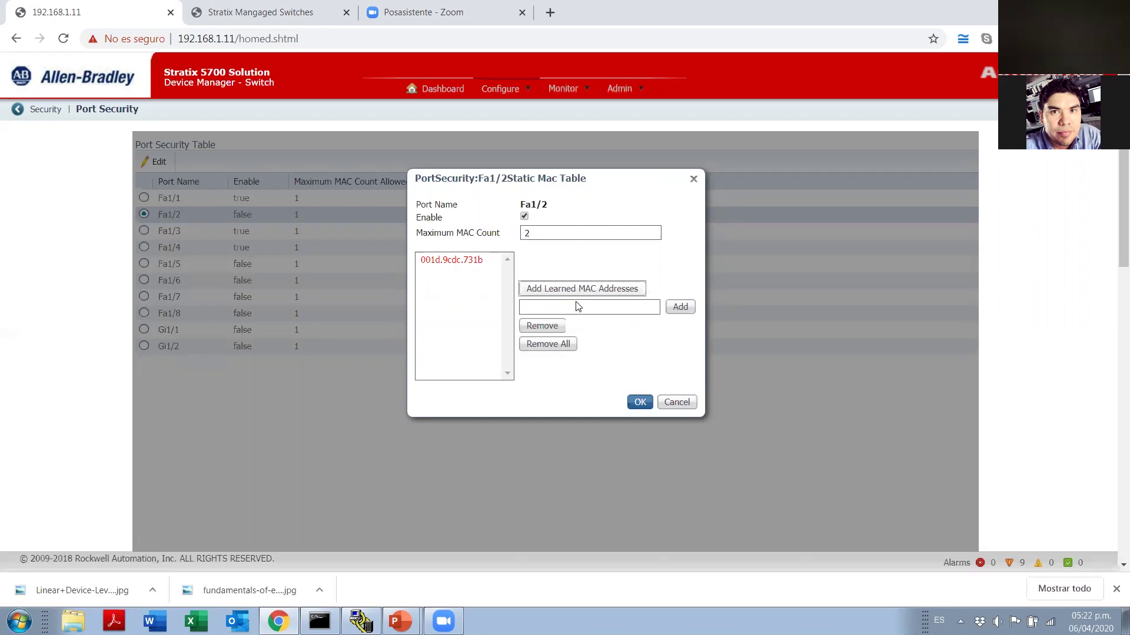
pyautogui.click(640, 402)
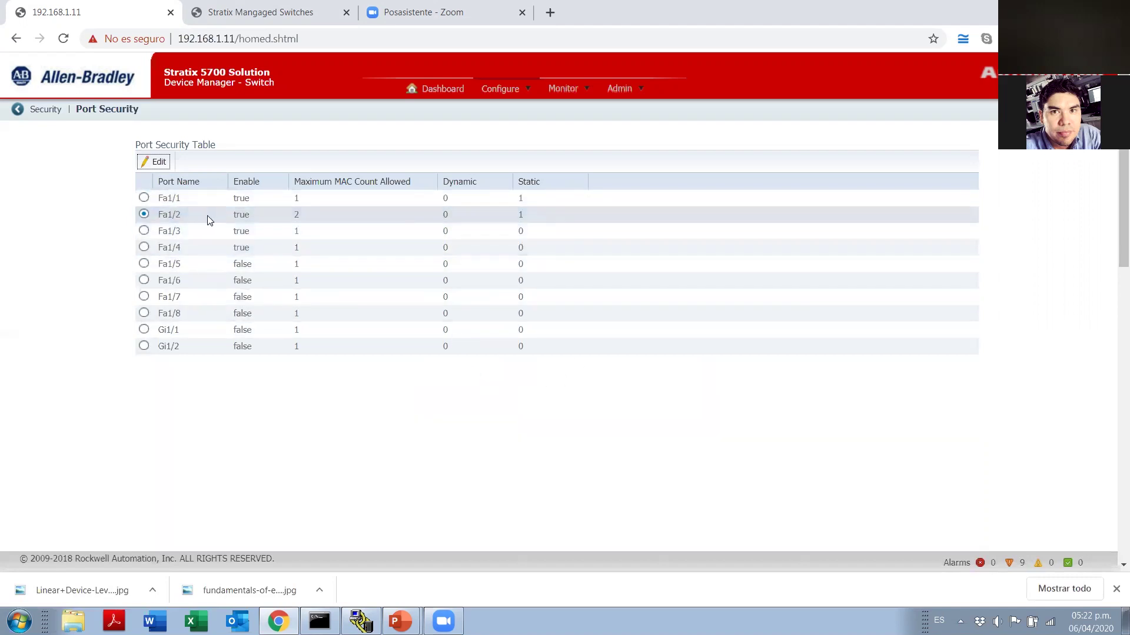
# Add Fa1/2's learned MAC addresses again, confirm, and switch to the PowerPoint slideshow
pyautogui.click(156, 161)
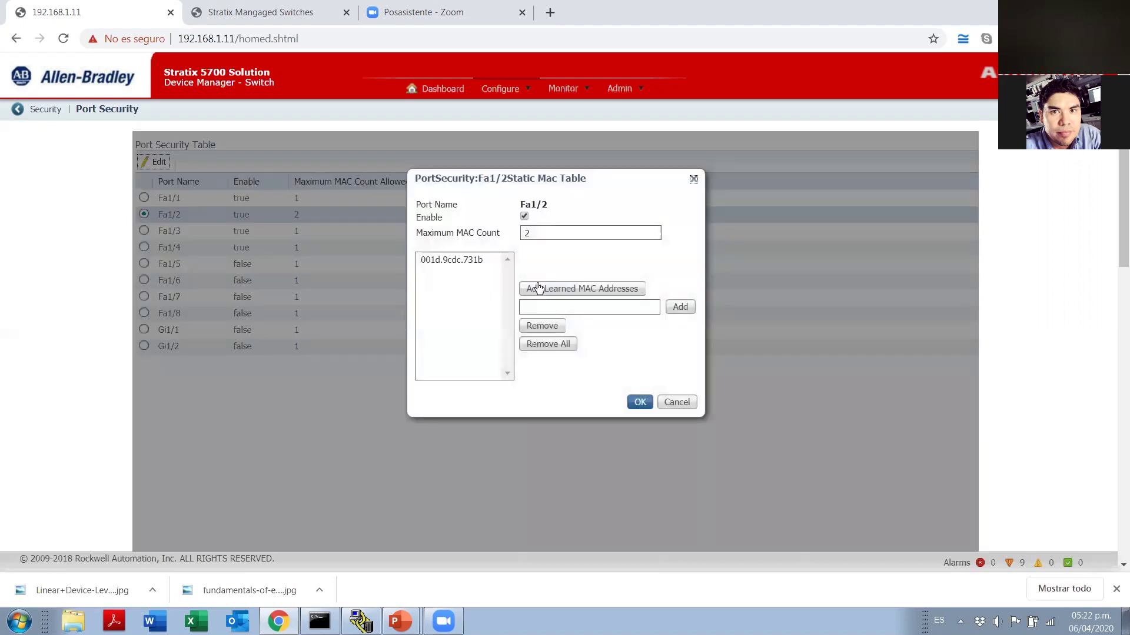
pyautogui.click(530, 287)
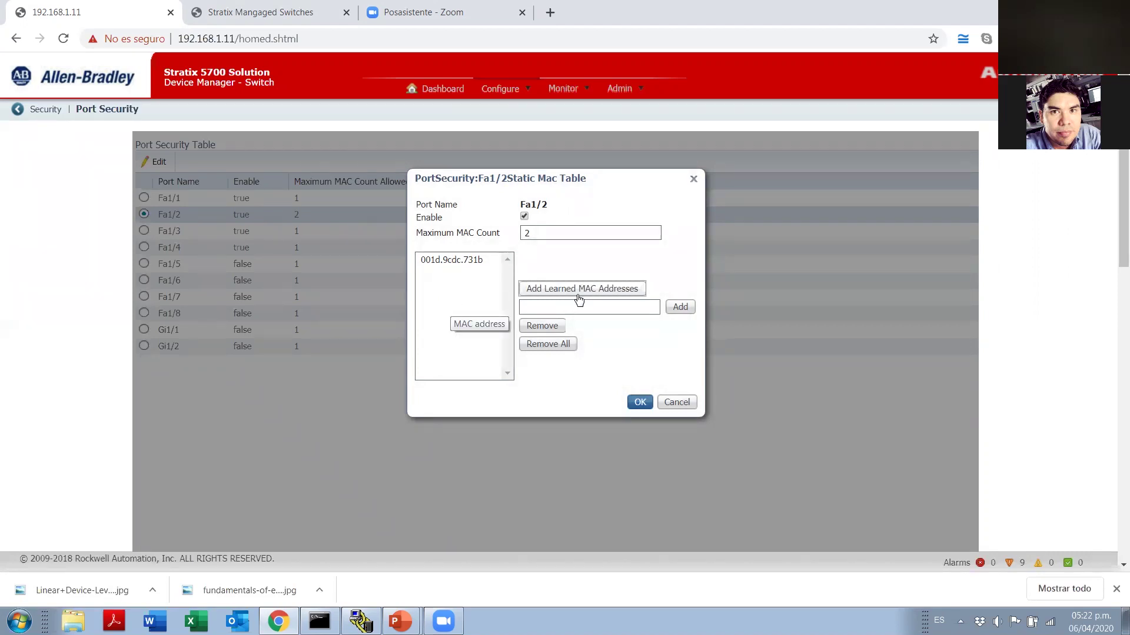
pyautogui.click(640, 402)
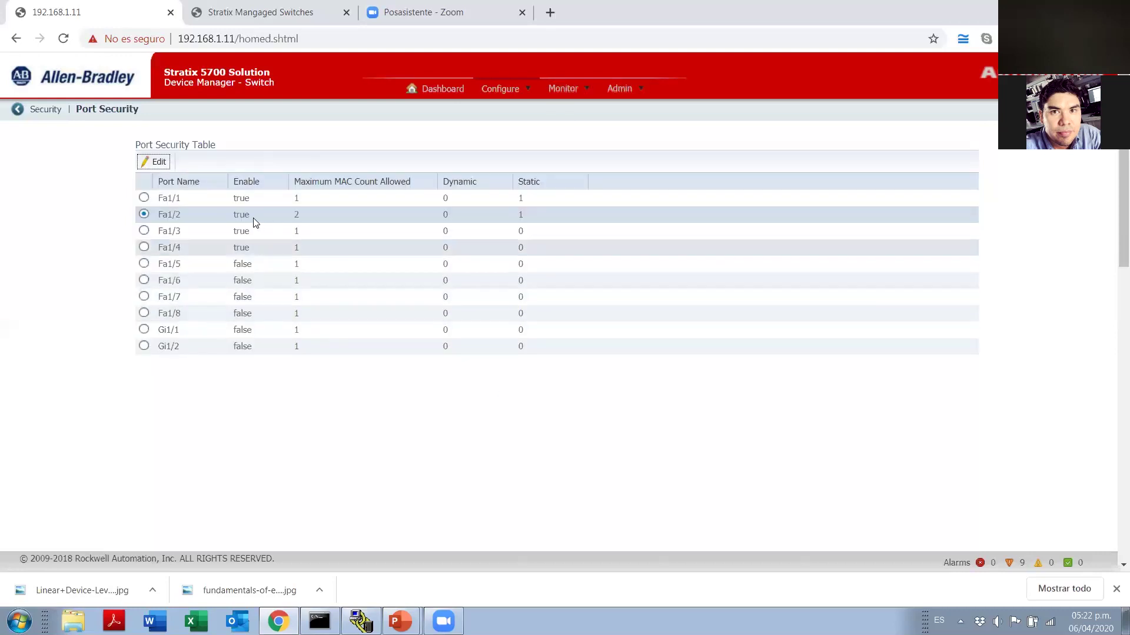
pyautogui.moveTo(400, 621)
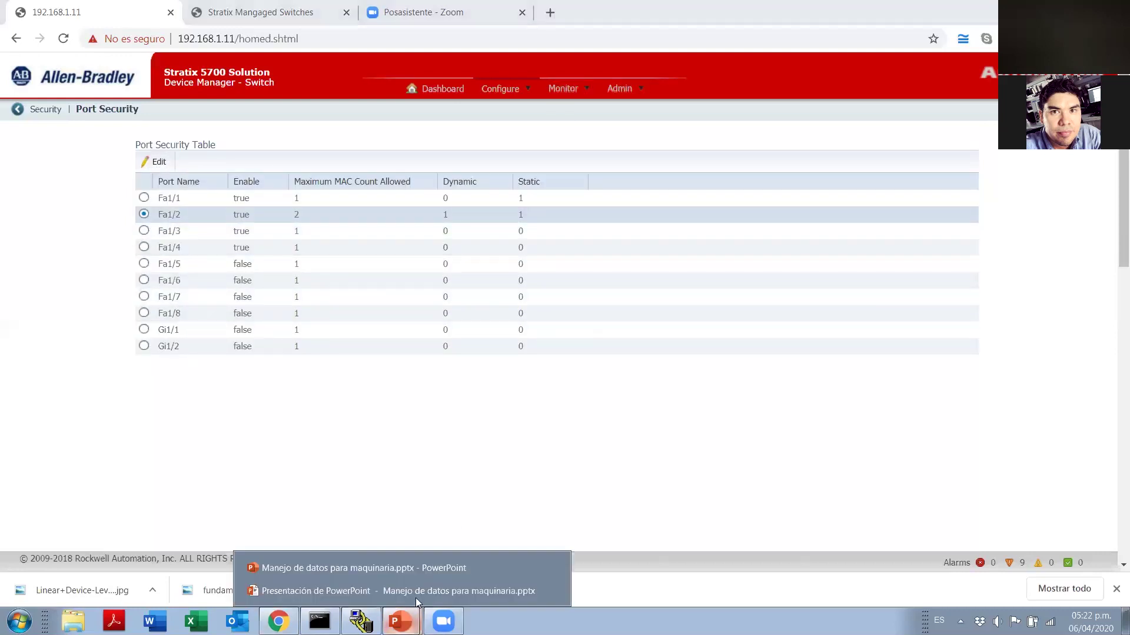
pyautogui.click(373, 586)
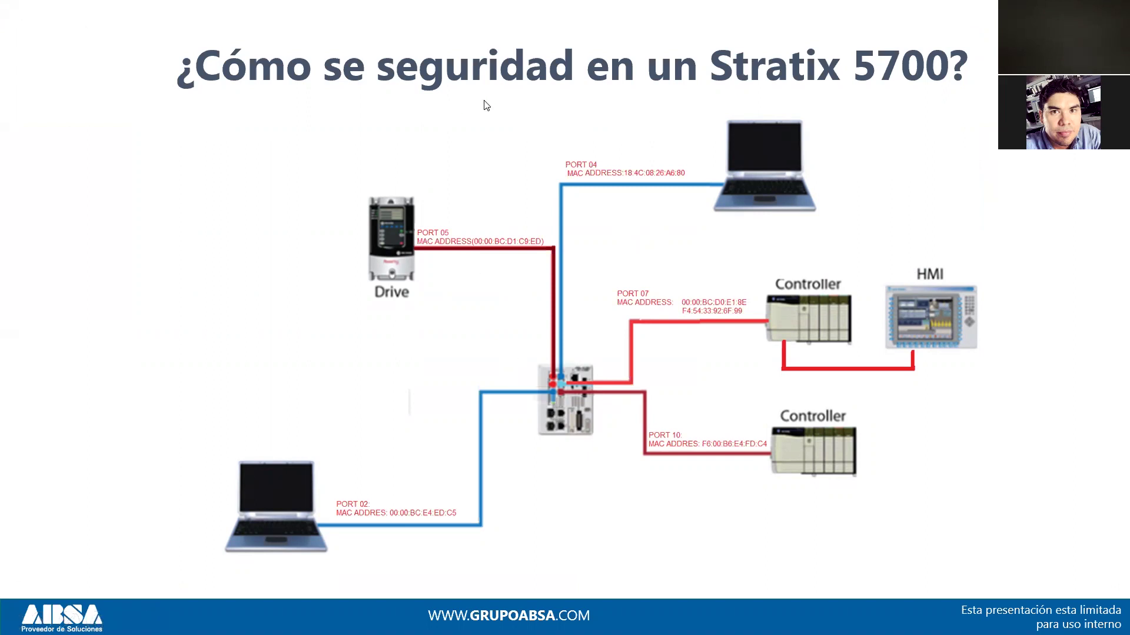
# Switch from the slideshow back to Device Manager's Configure menu
pyautogui.hotkey('alt', 'Tab')
pyautogui.click(521, 90)
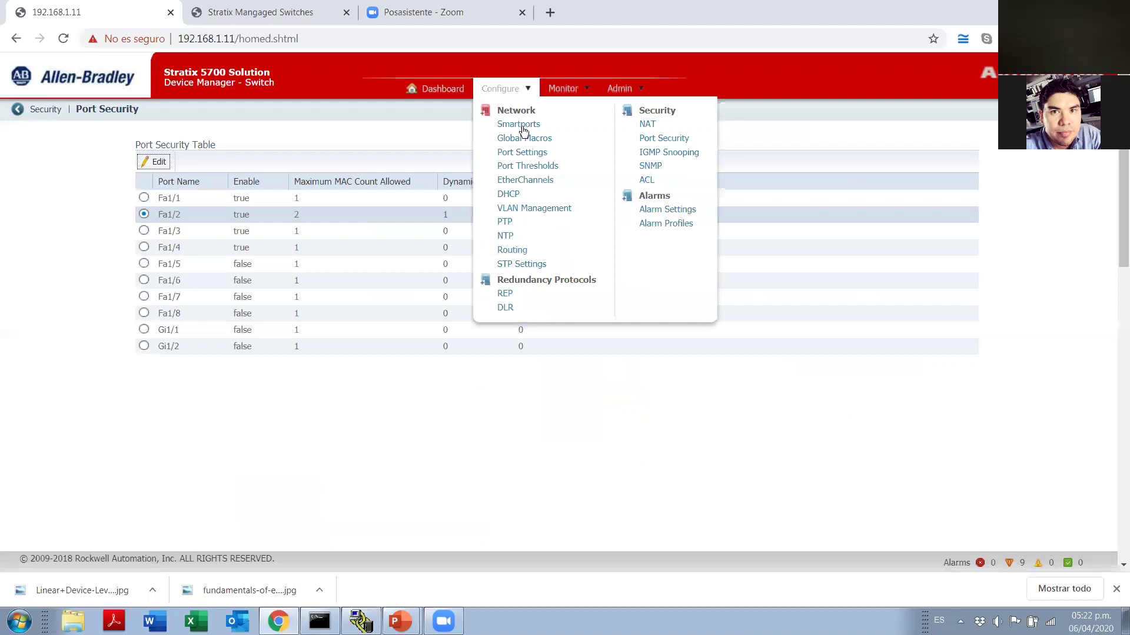
# On Port Settings, untick Fa1/6's administrative enable and VLAN-0, then cancel the edit
pyautogui.click(536, 158)
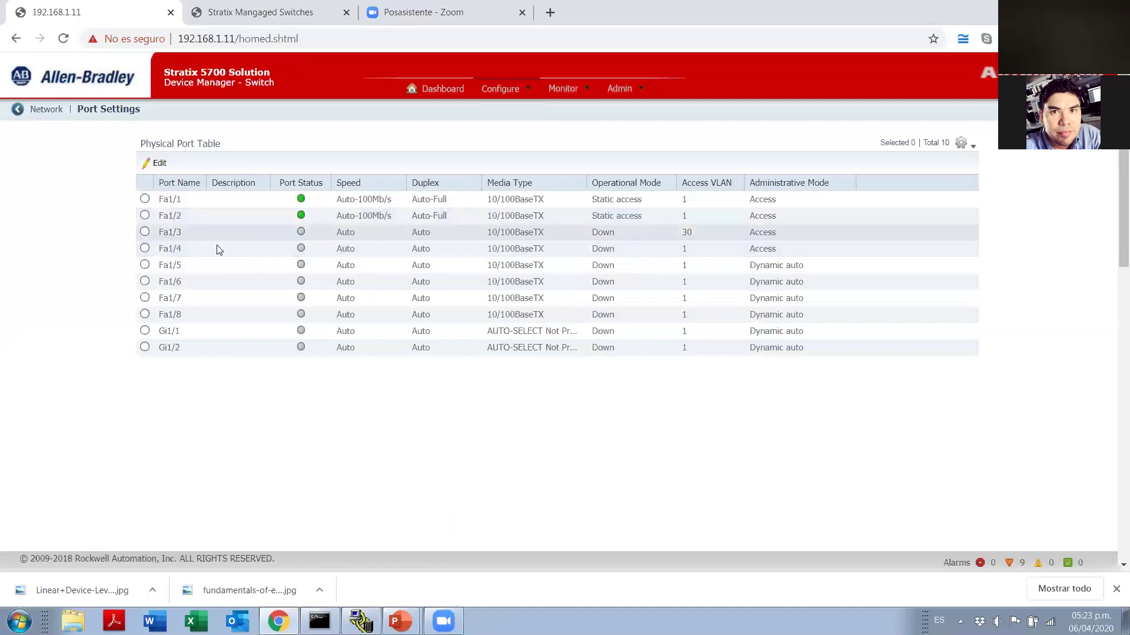
pyautogui.click(144, 282)
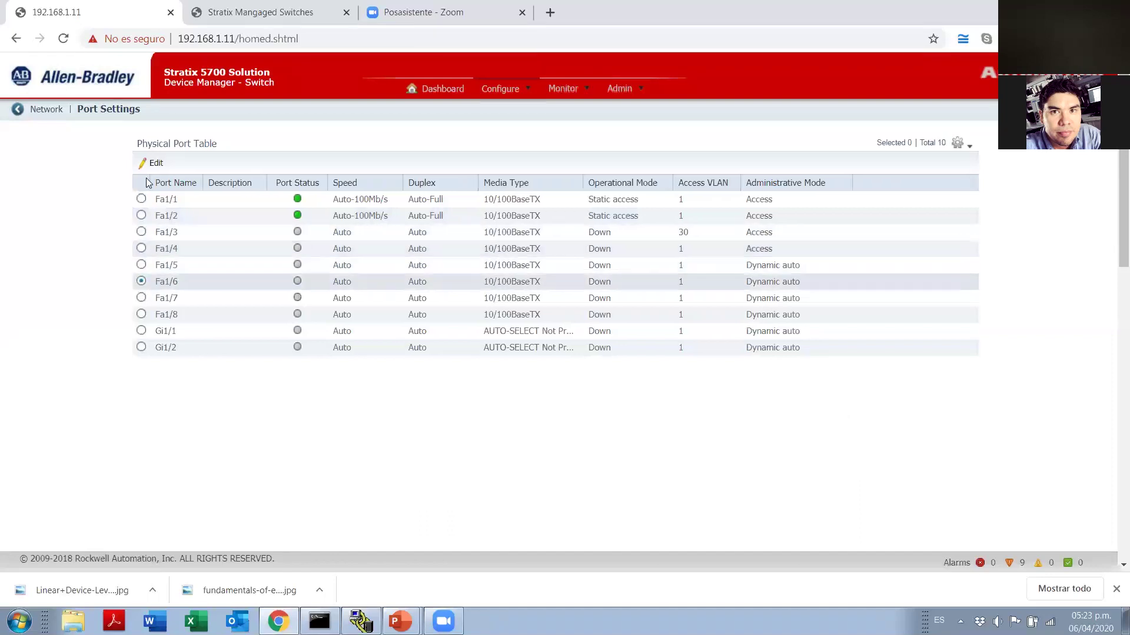
pyautogui.click(155, 164)
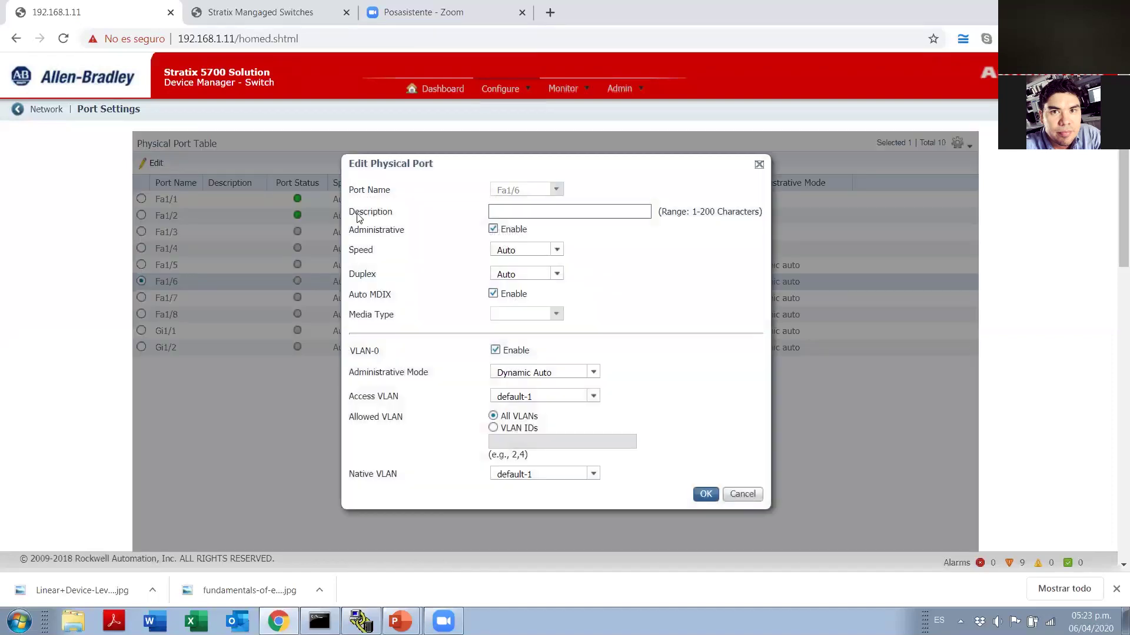
pyautogui.click(493, 230)
pyautogui.click(495, 350)
pyautogui.click(751, 494)
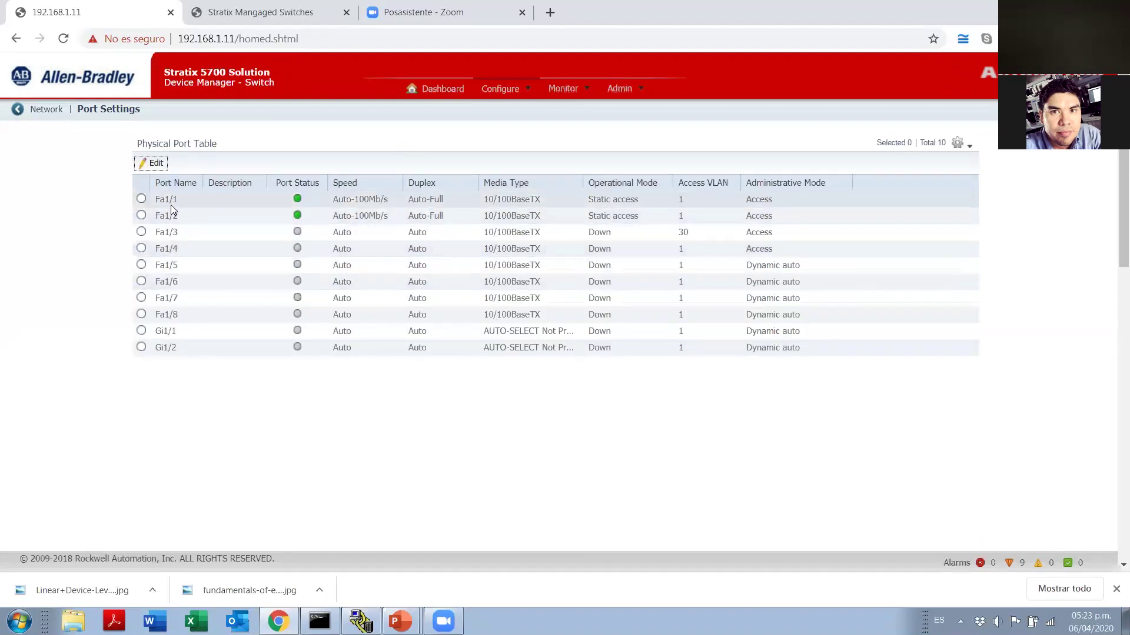
# Dismiss the select-a-row warning, reload Port Settings, and select Fa1/6
pyautogui.click(156, 165)
pyautogui.click(652, 186)
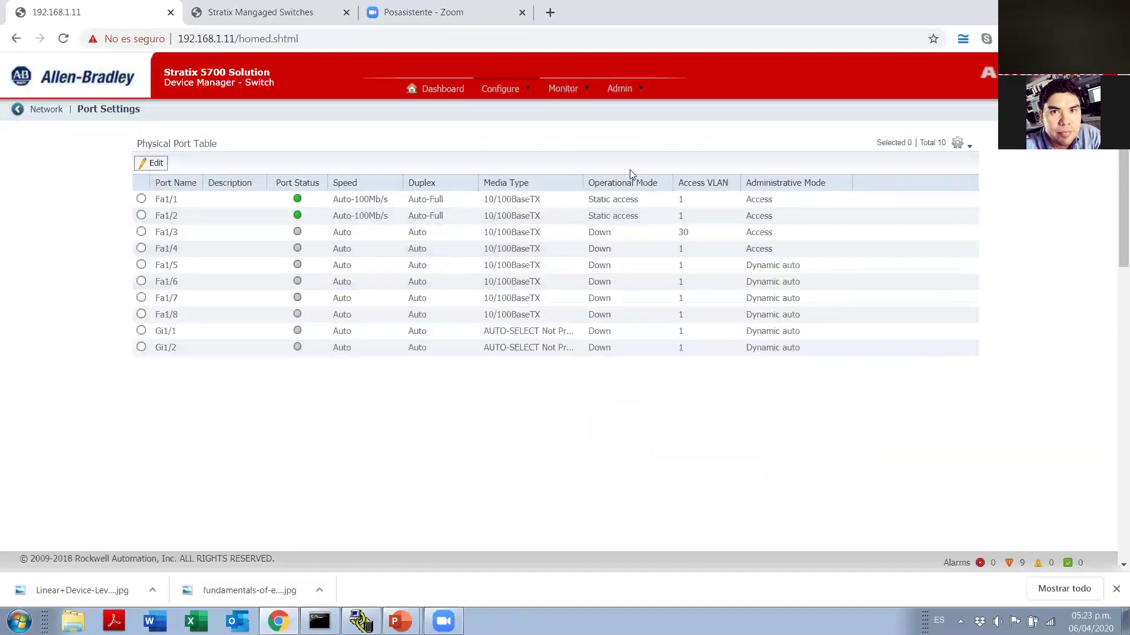
pyautogui.click(517, 97)
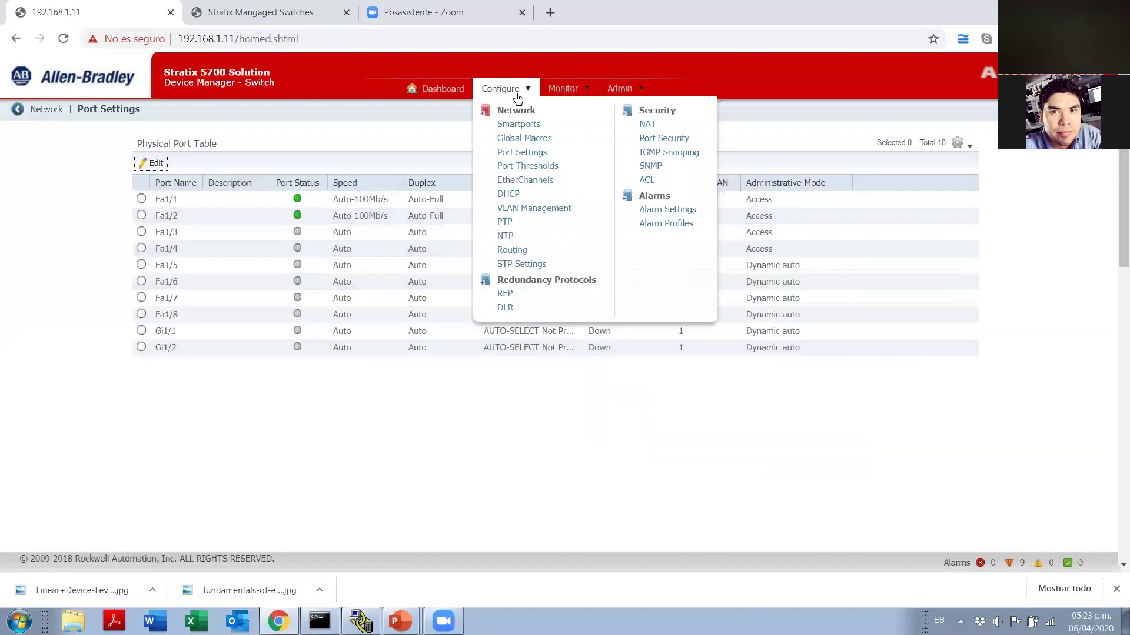
pyautogui.click(525, 154)
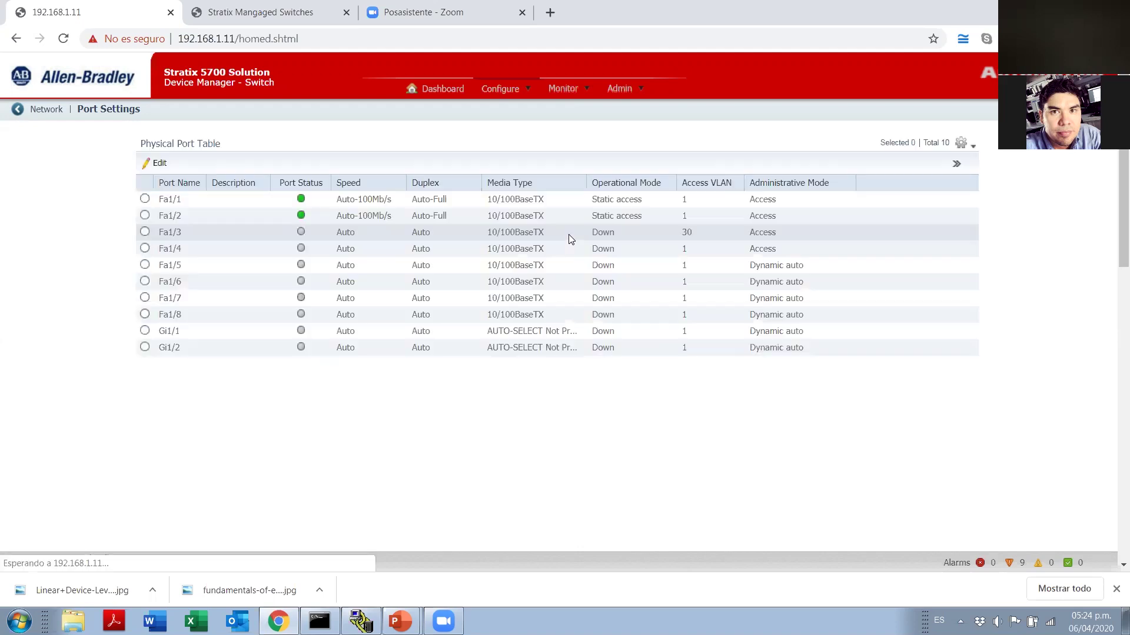
pyautogui.click(141, 281)
# Uncheck Administrative Enable on Fa1/6 and save the port change
pyautogui.click(151, 166)
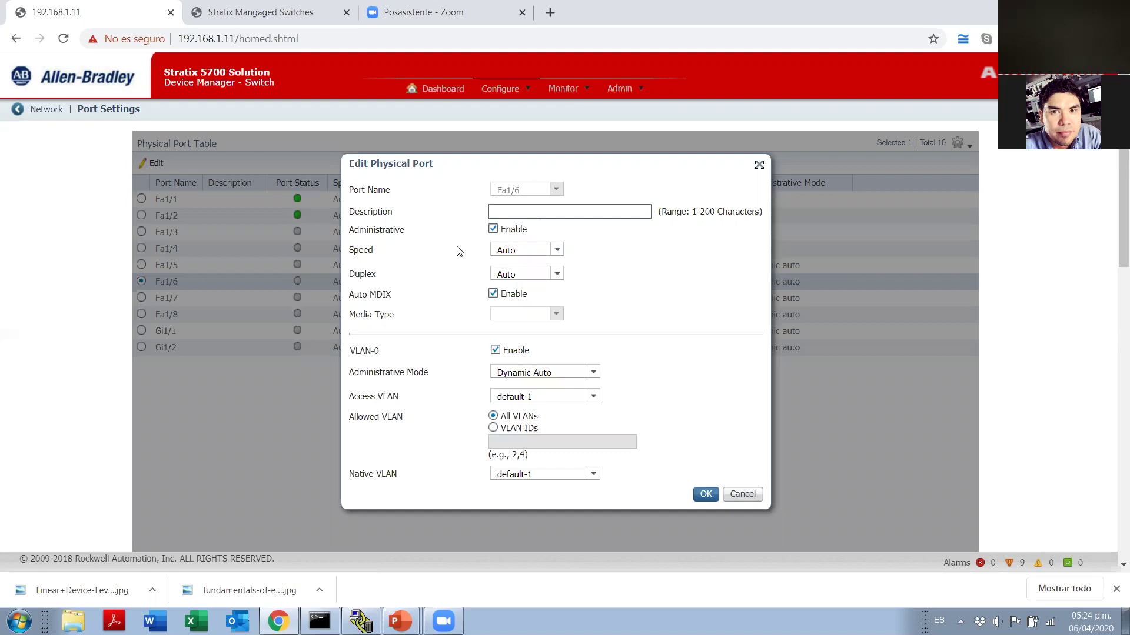
pyautogui.click(494, 229)
pyautogui.click(706, 494)
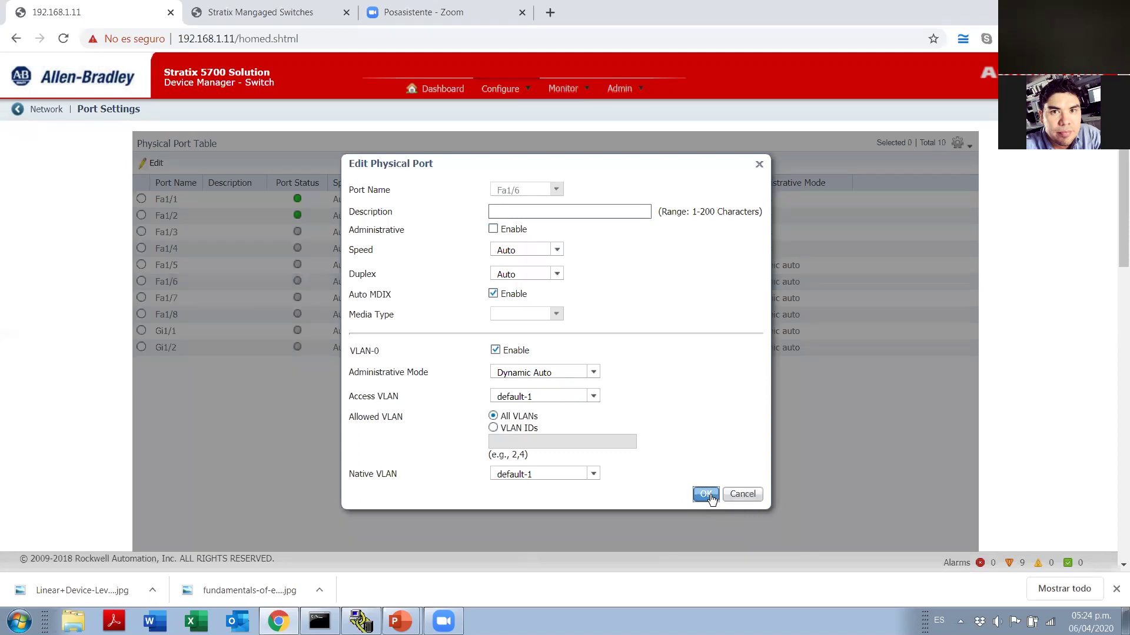
pyautogui.click(709, 496)
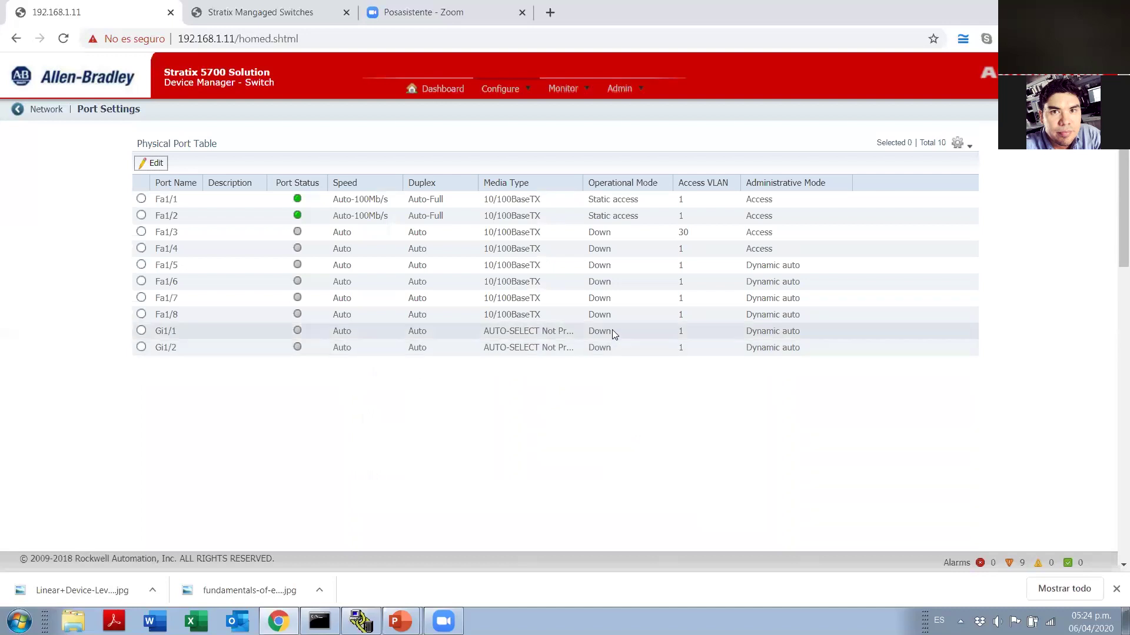
pyautogui.click(504, 88)
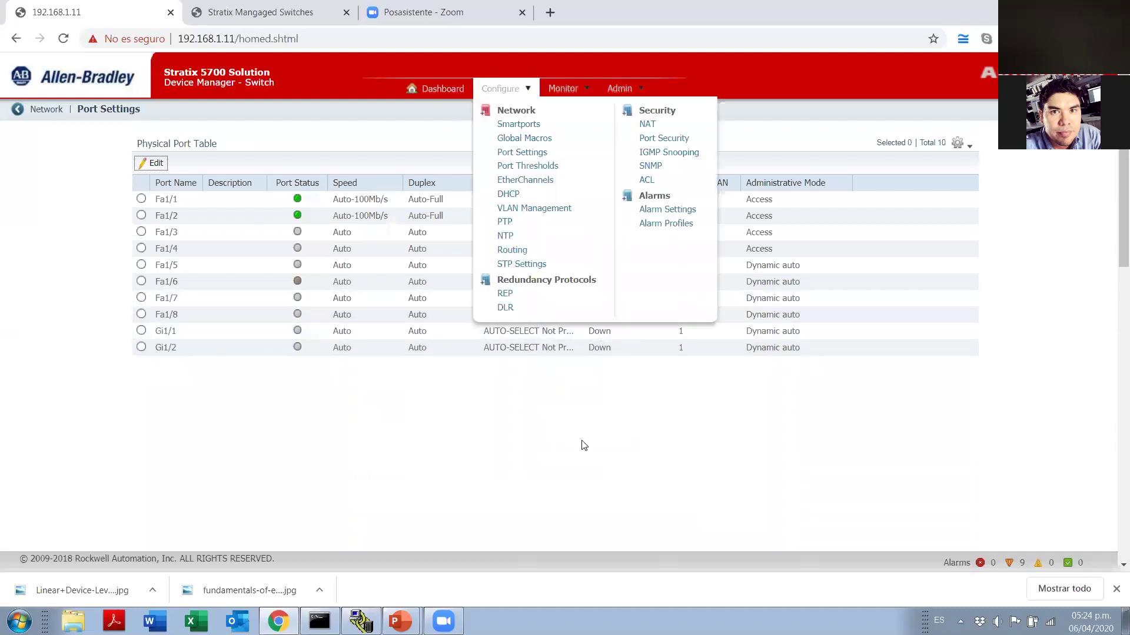
# Under Port Security, add learned MAC 0000.bcd1.c9ed to Fa1/2 as its second static address
pyautogui.click(536, 459)
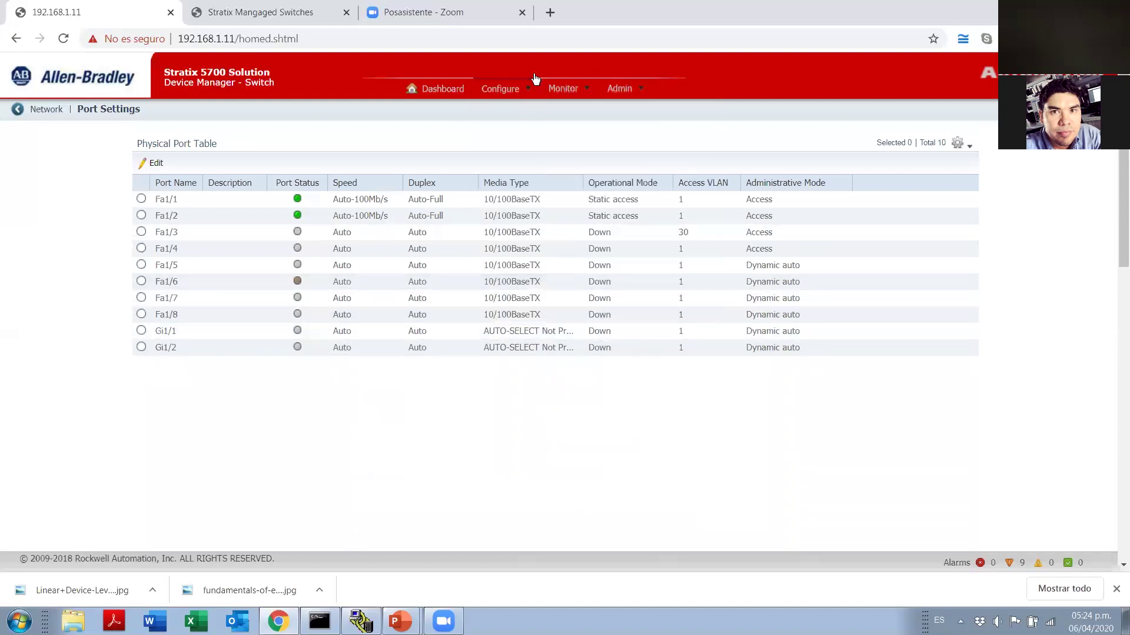
pyautogui.click(510, 89)
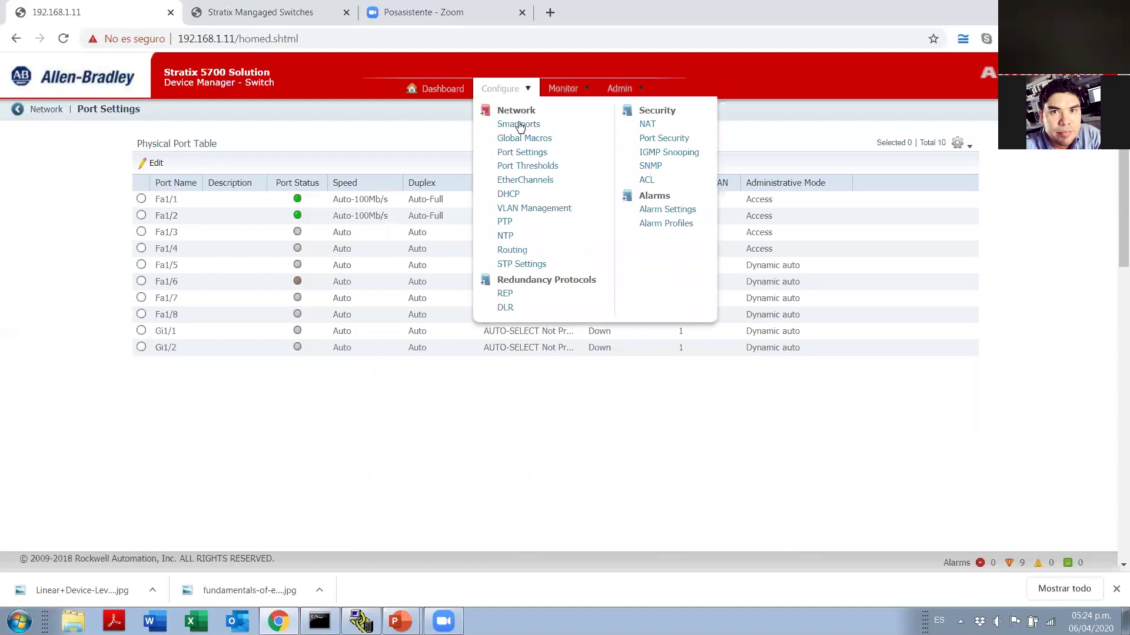
pyautogui.click(649, 140)
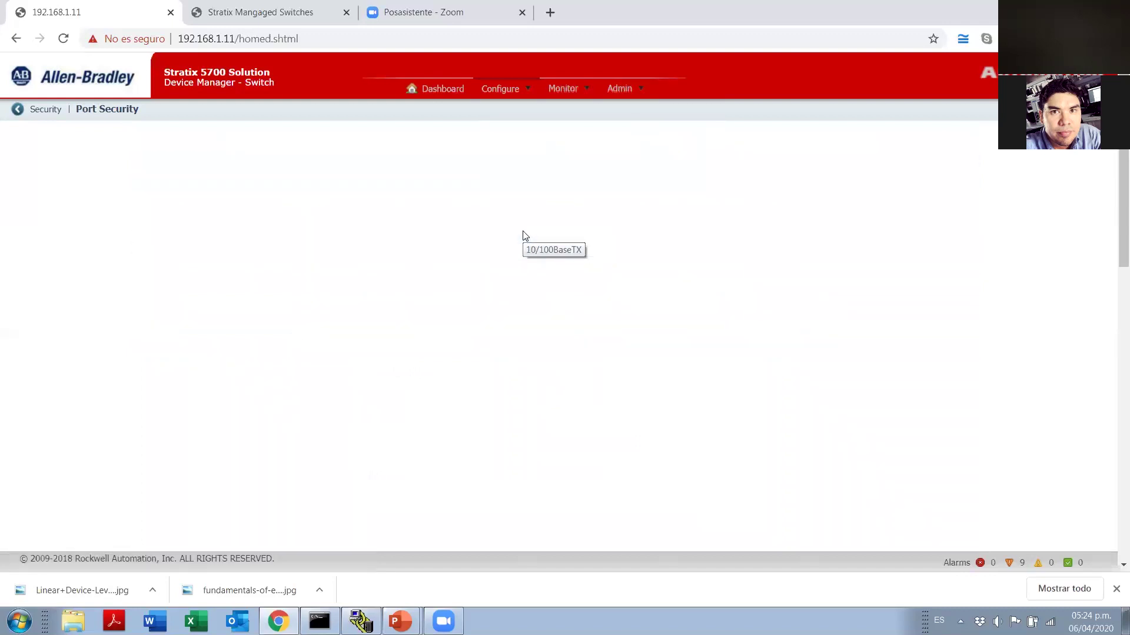
pyautogui.rightClick(523, 232)
pyautogui.click(504, 186)
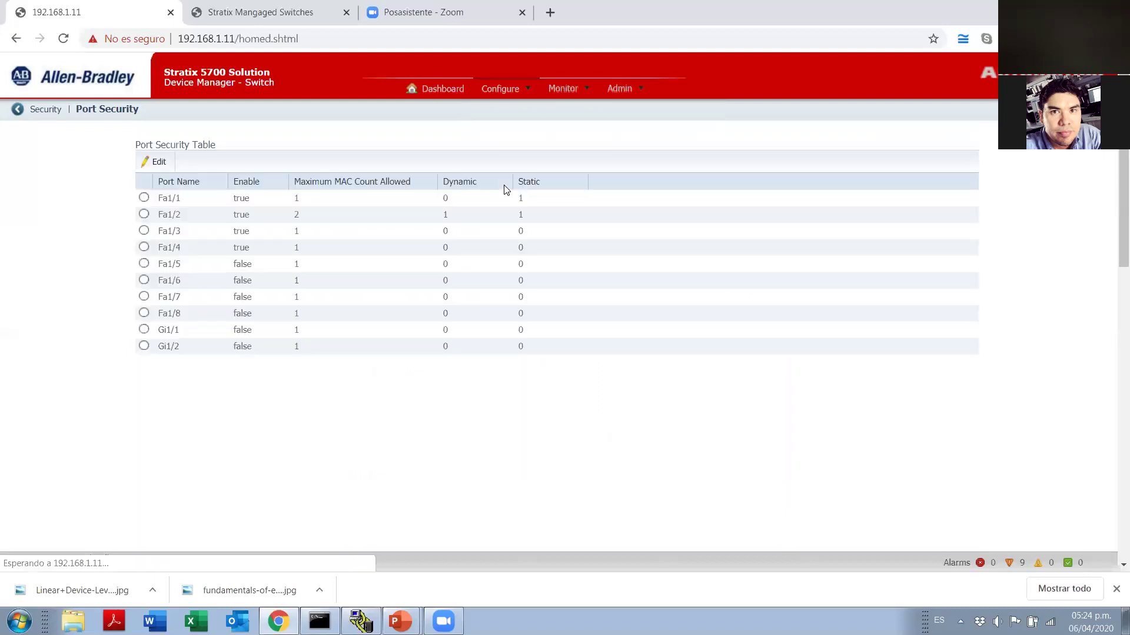
pyautogui.click(144, 214)
pyautogui.click(161, 162)
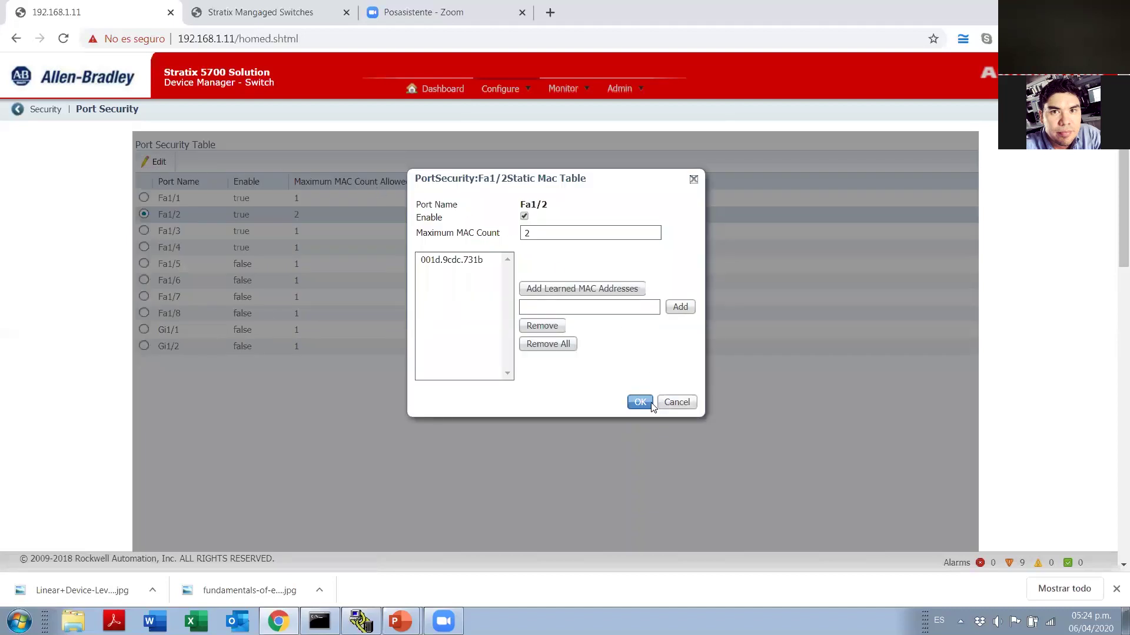
pyautogui.click(562, 288)
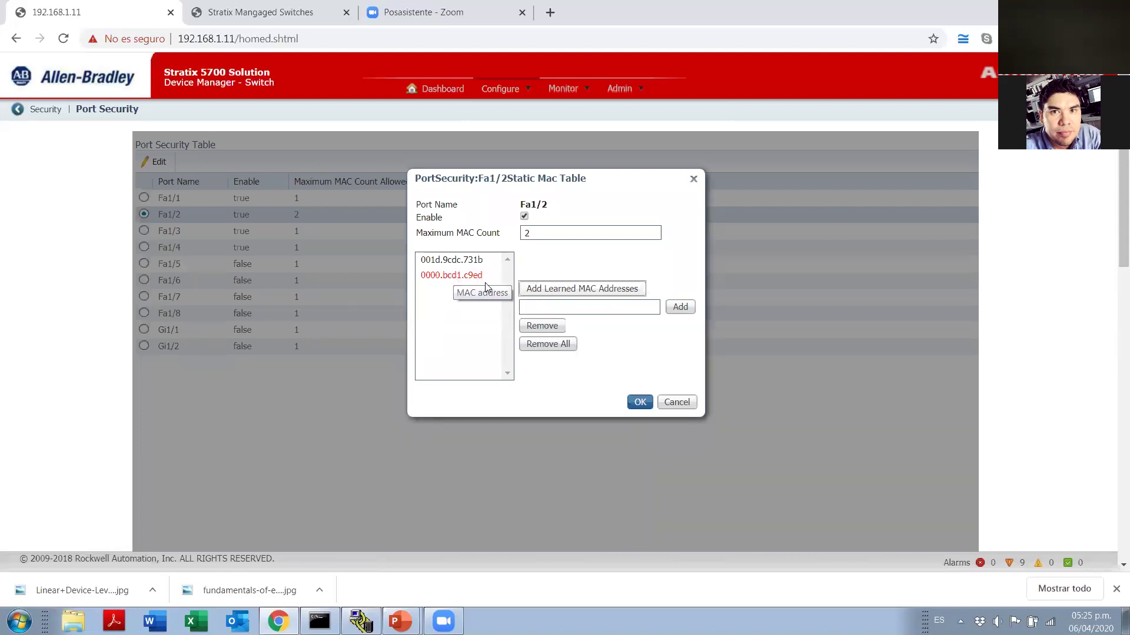
pyautogui.click(640, 402)
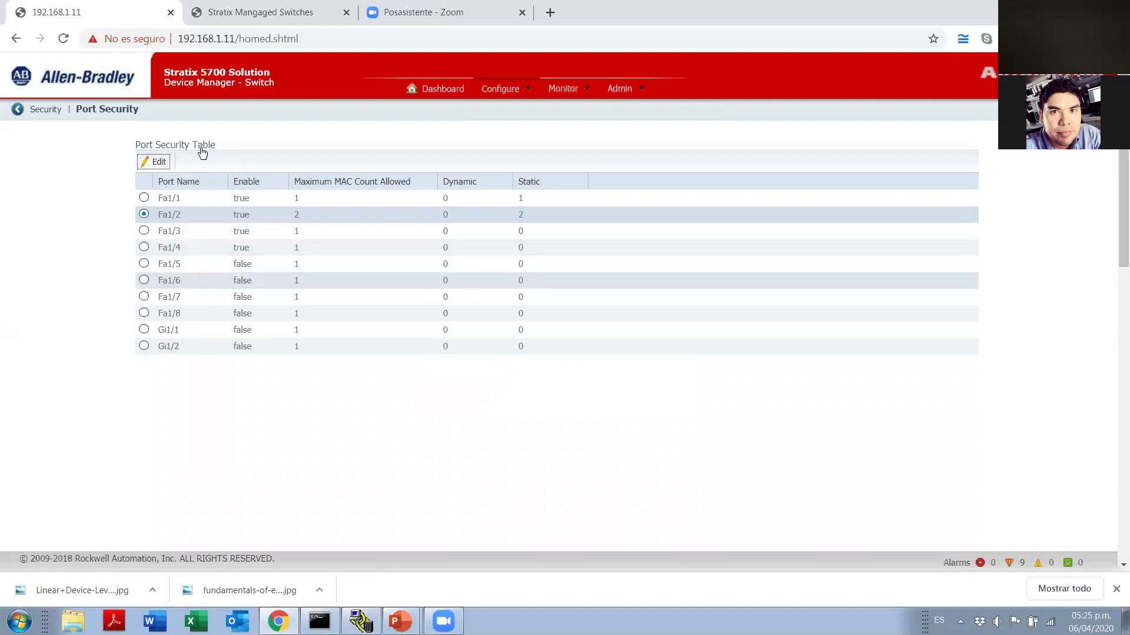
pyautogui.click(145, 281)
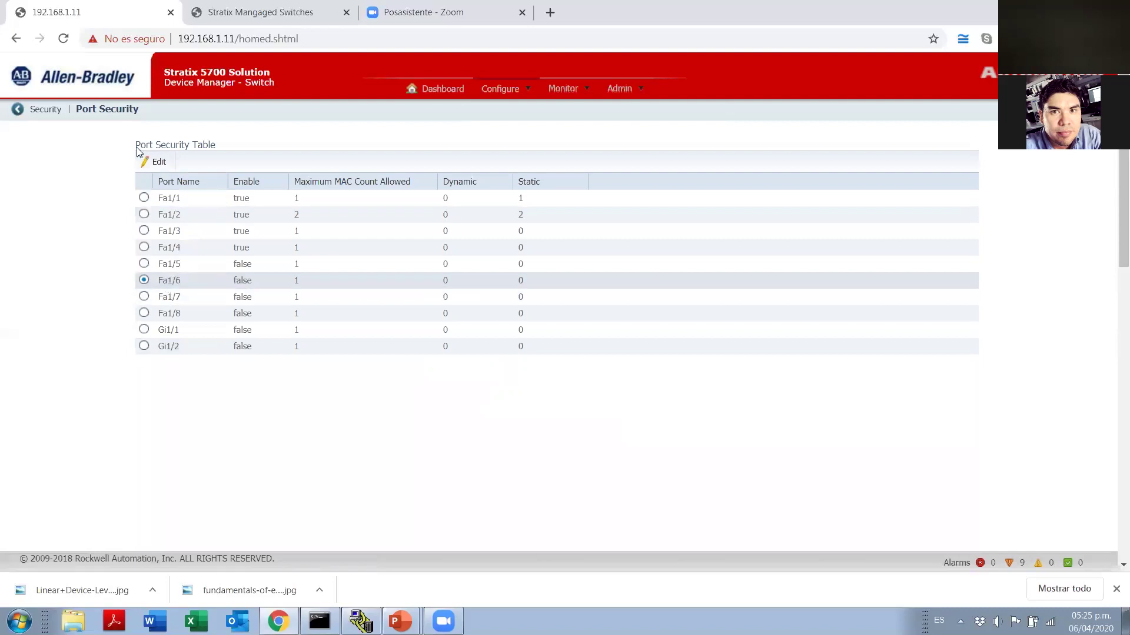
pyautogui.click(155, 164)
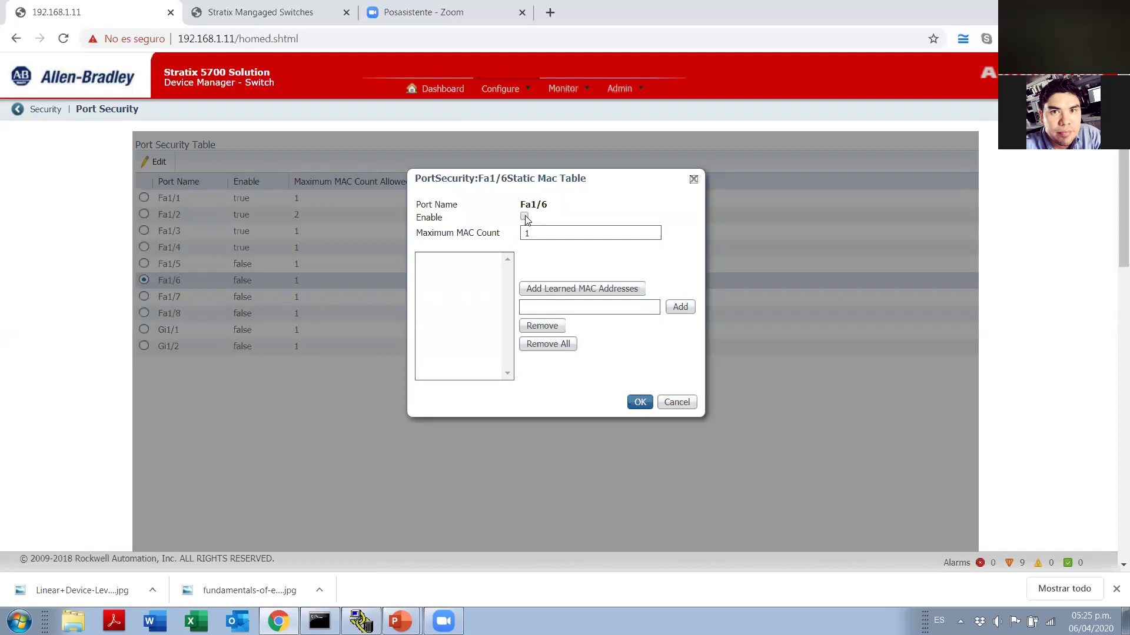
pyautogui.click(524, 216)
pyautogui.click(524, 216)
pyautogui.click(694, 179)
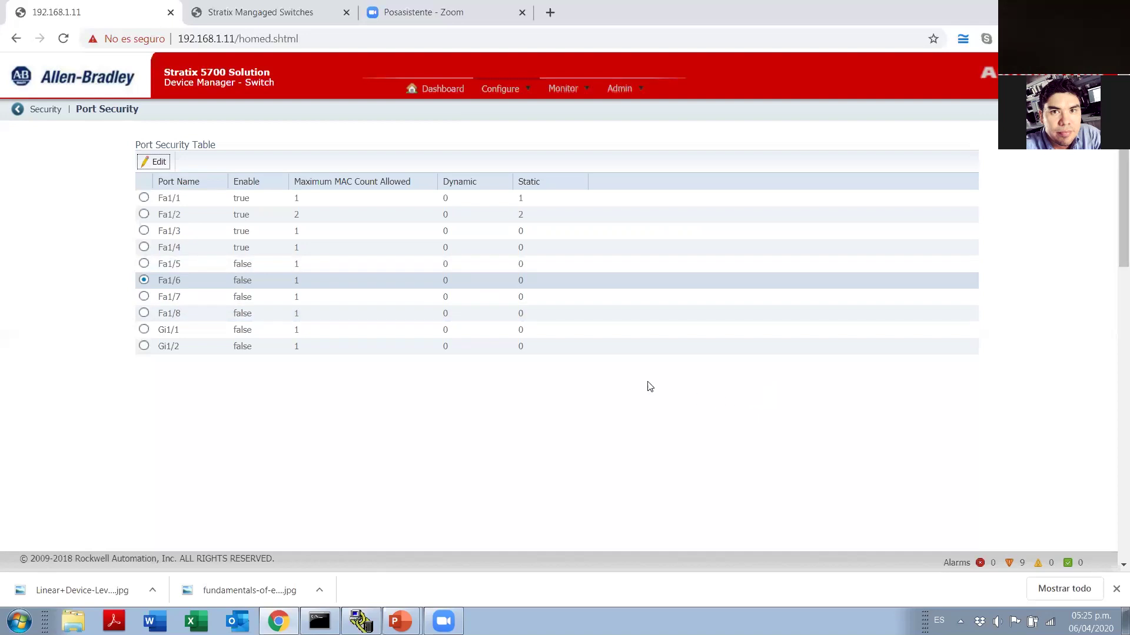
pyautogui.hotkey('alt', 'Tab')
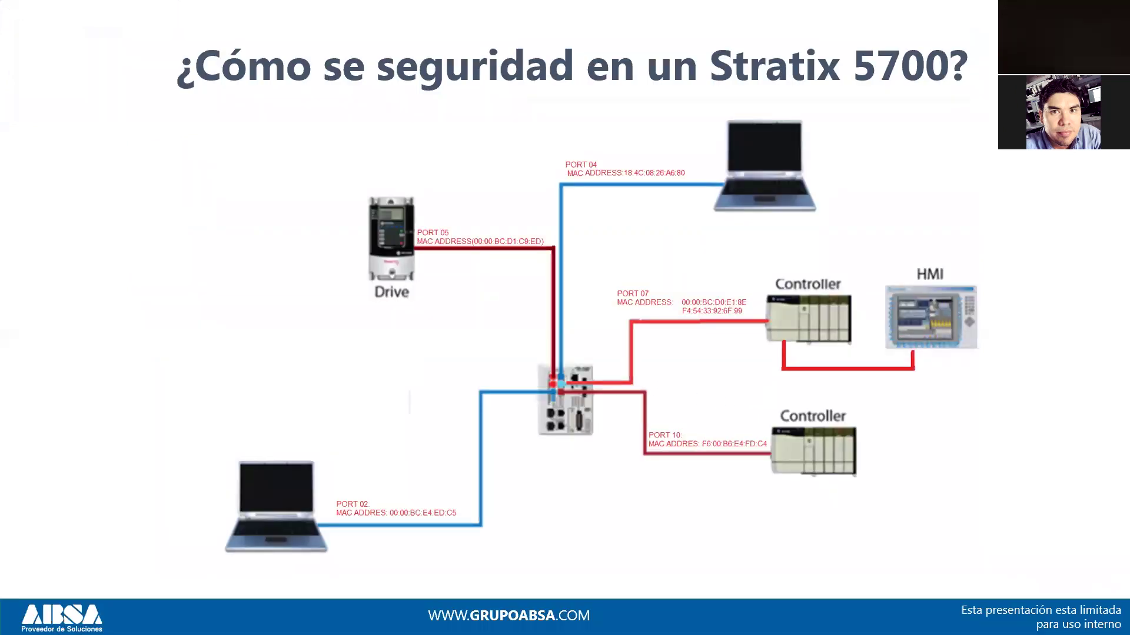
# Step forward one slide and back to the Stratix 5700 port-security diagram
pyautogui.press('Right')
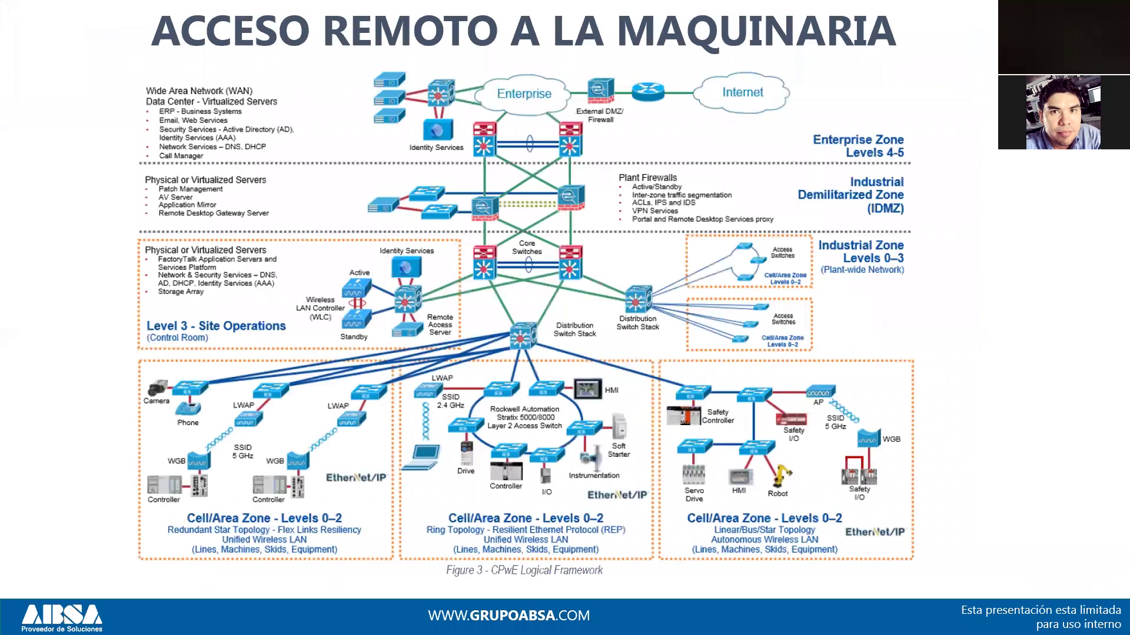
pyautogui.press('Left')
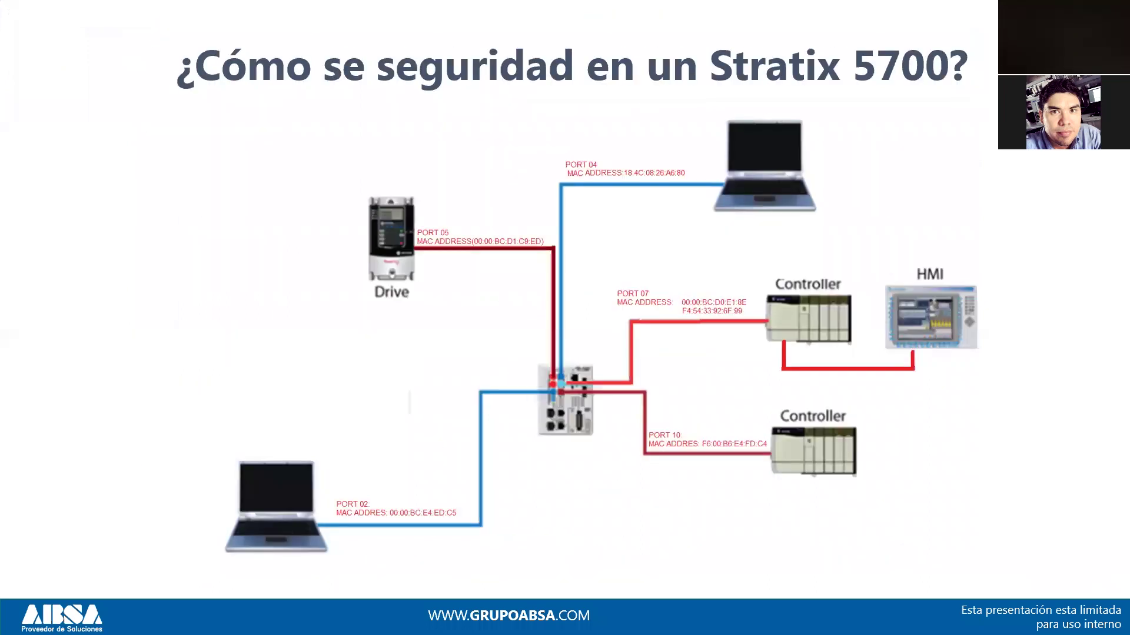